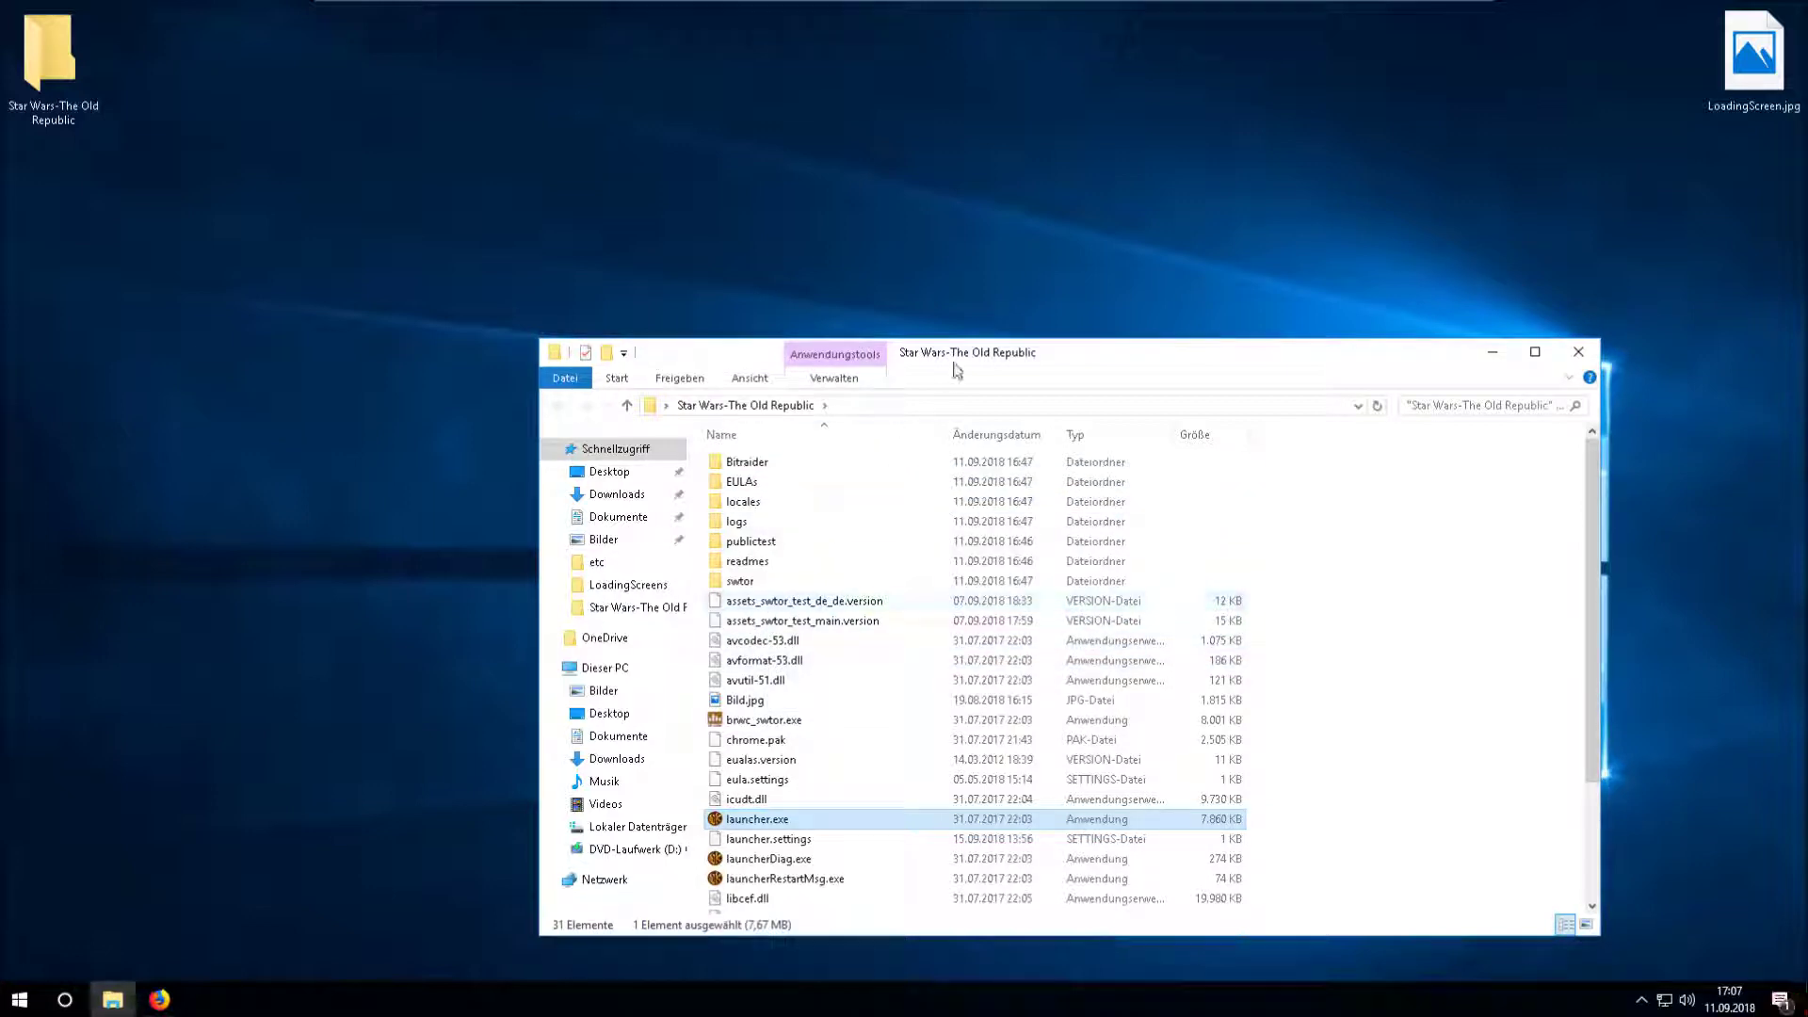
- Open the swtor > retailclient > LoadingScreens folder inside Star Wars-The Old Republic
drag(956, 369, 1352, 451)
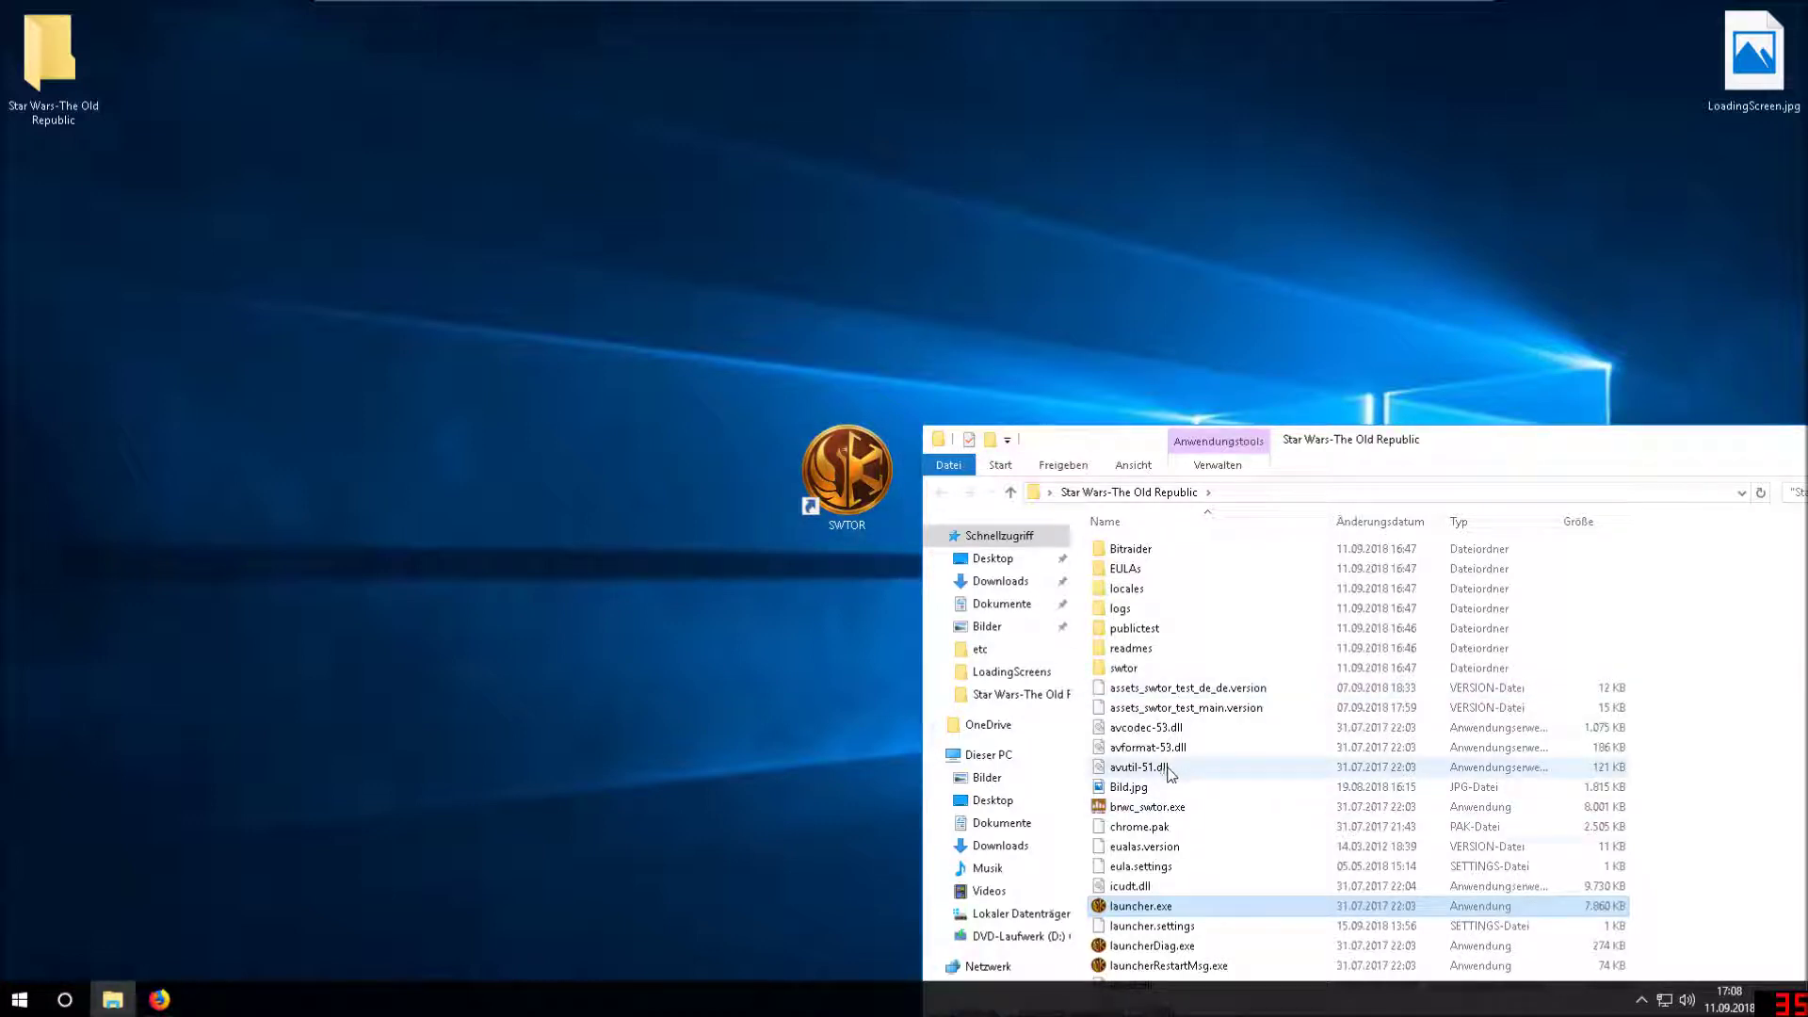
double_click(1144, 667)
double_click(1140, 550)
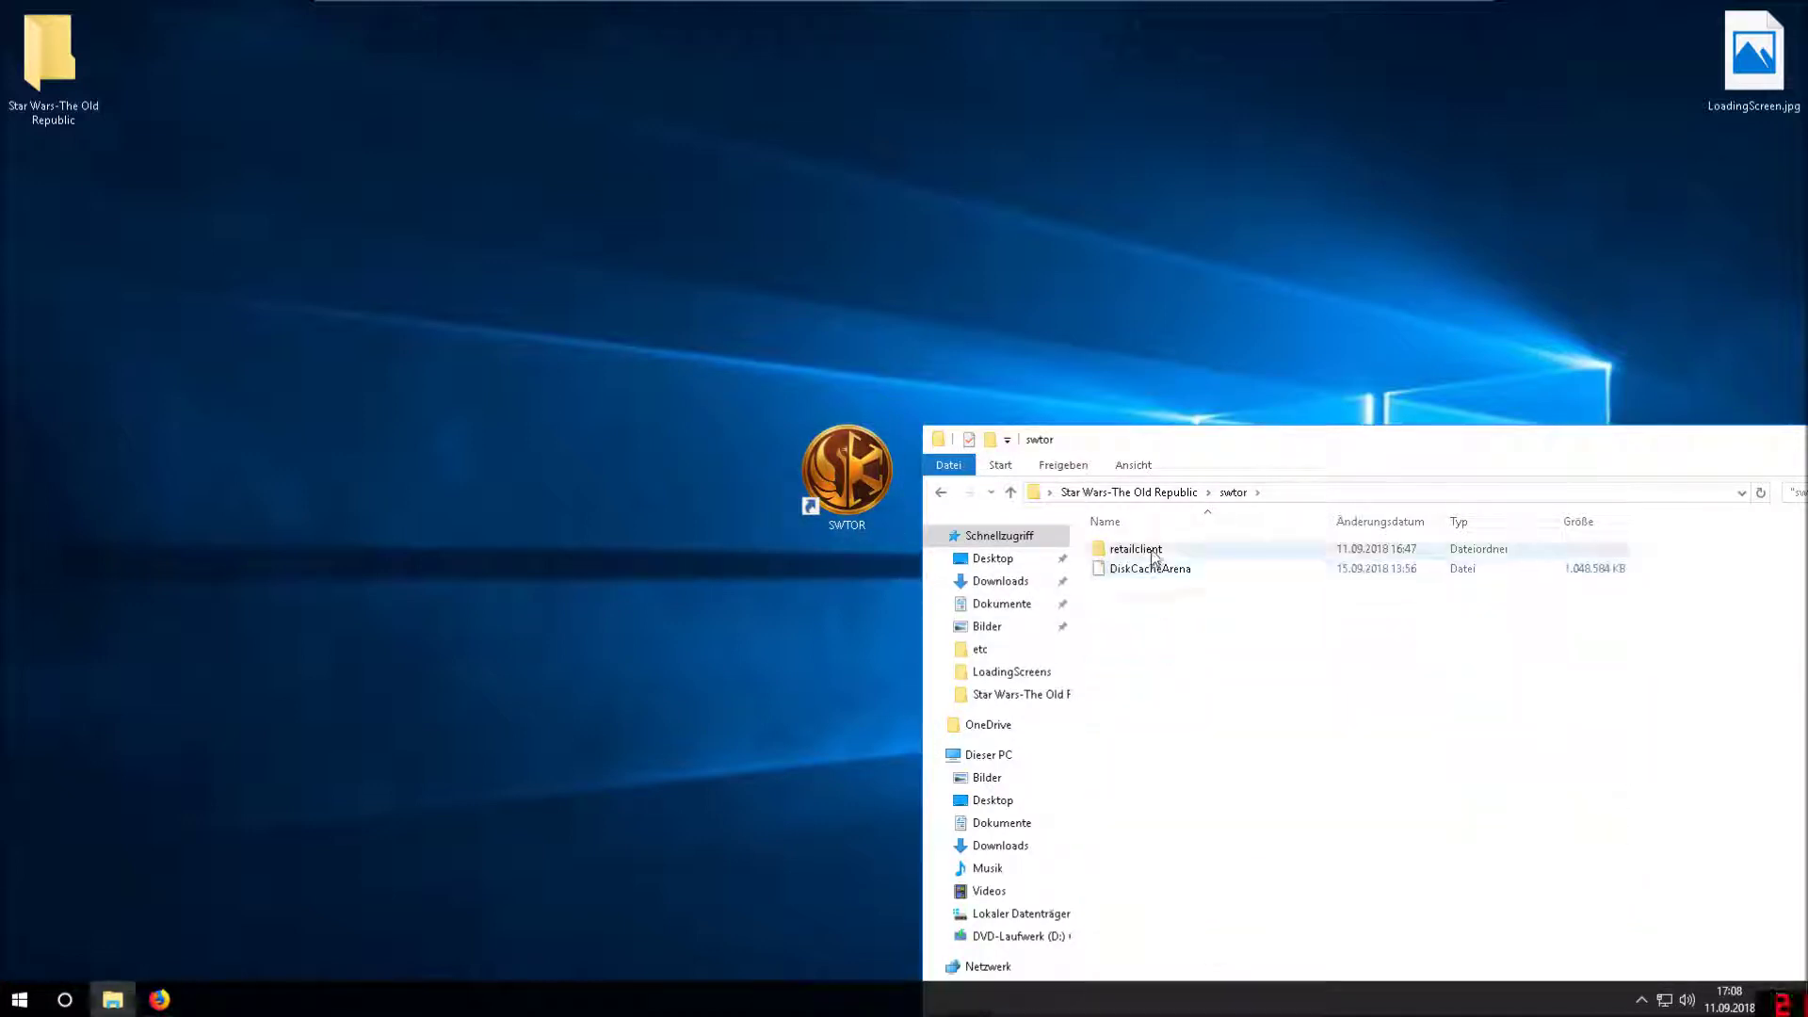
click(1150, 552)
double_click(1153, 556)
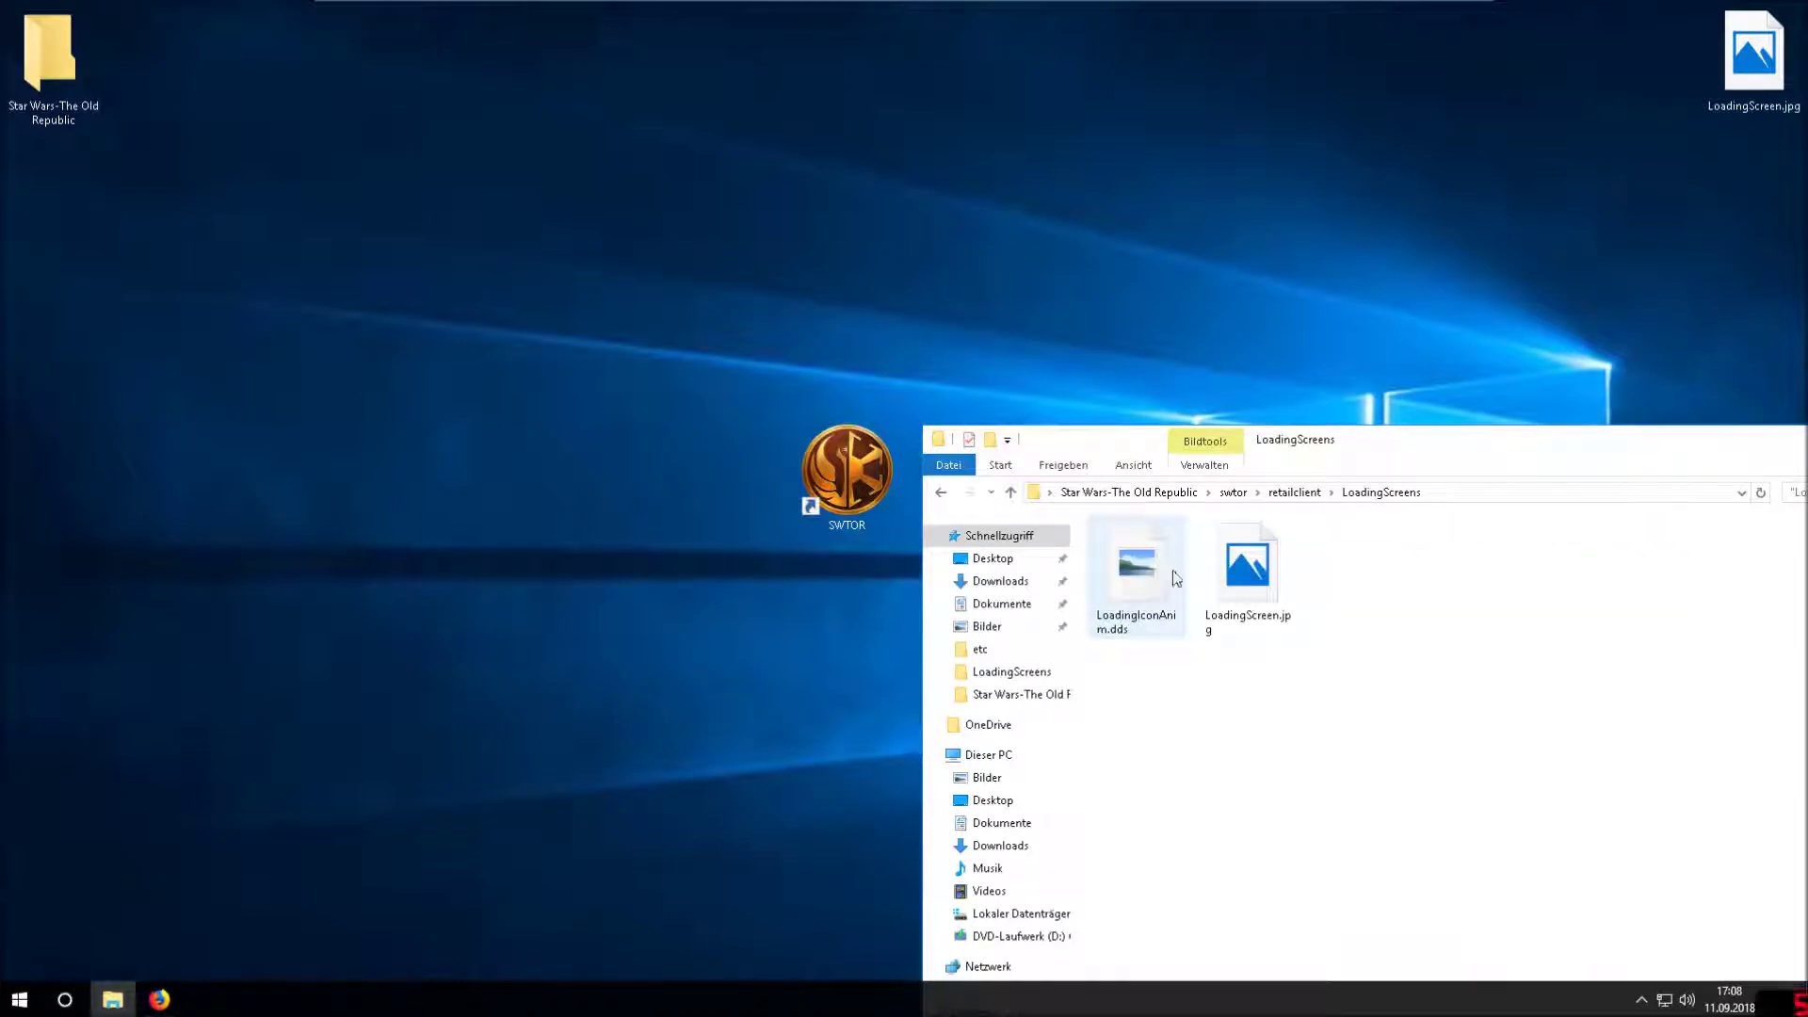
- View the current LoadingScreen.jpg picture and close the viewer
click(1241, 583)
double_click(1241, 584)
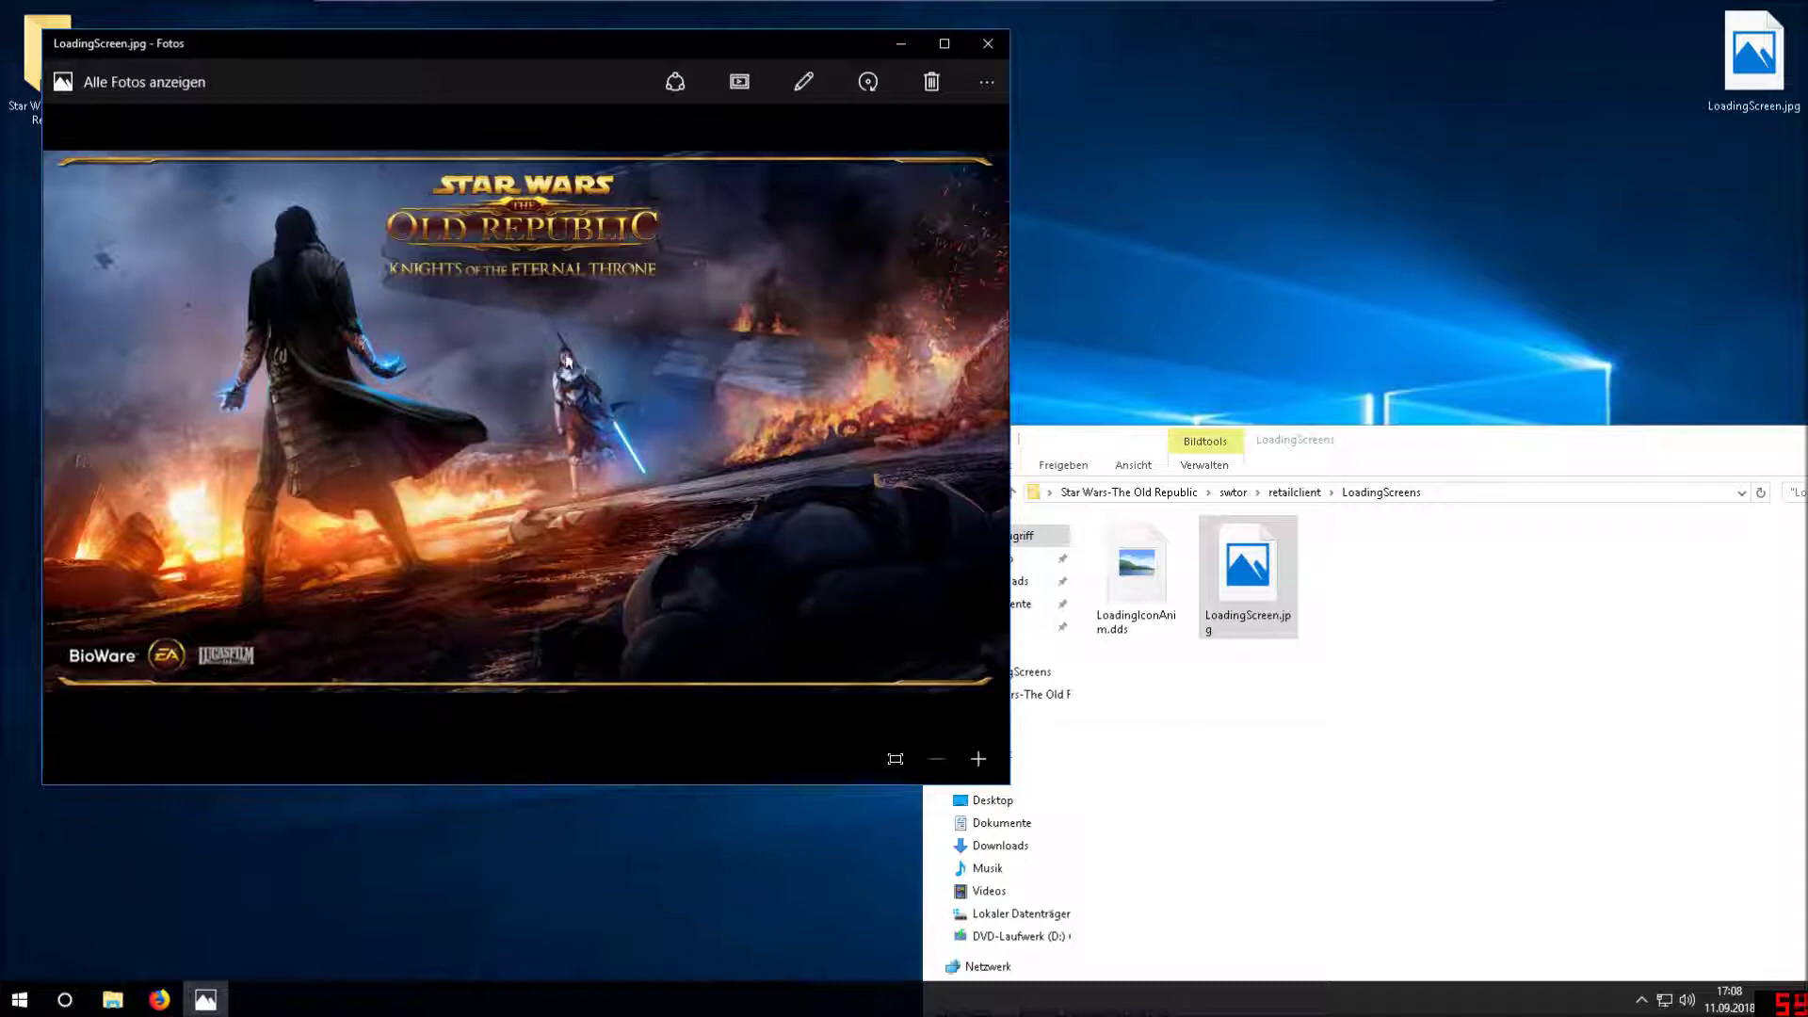
click(987, 44)
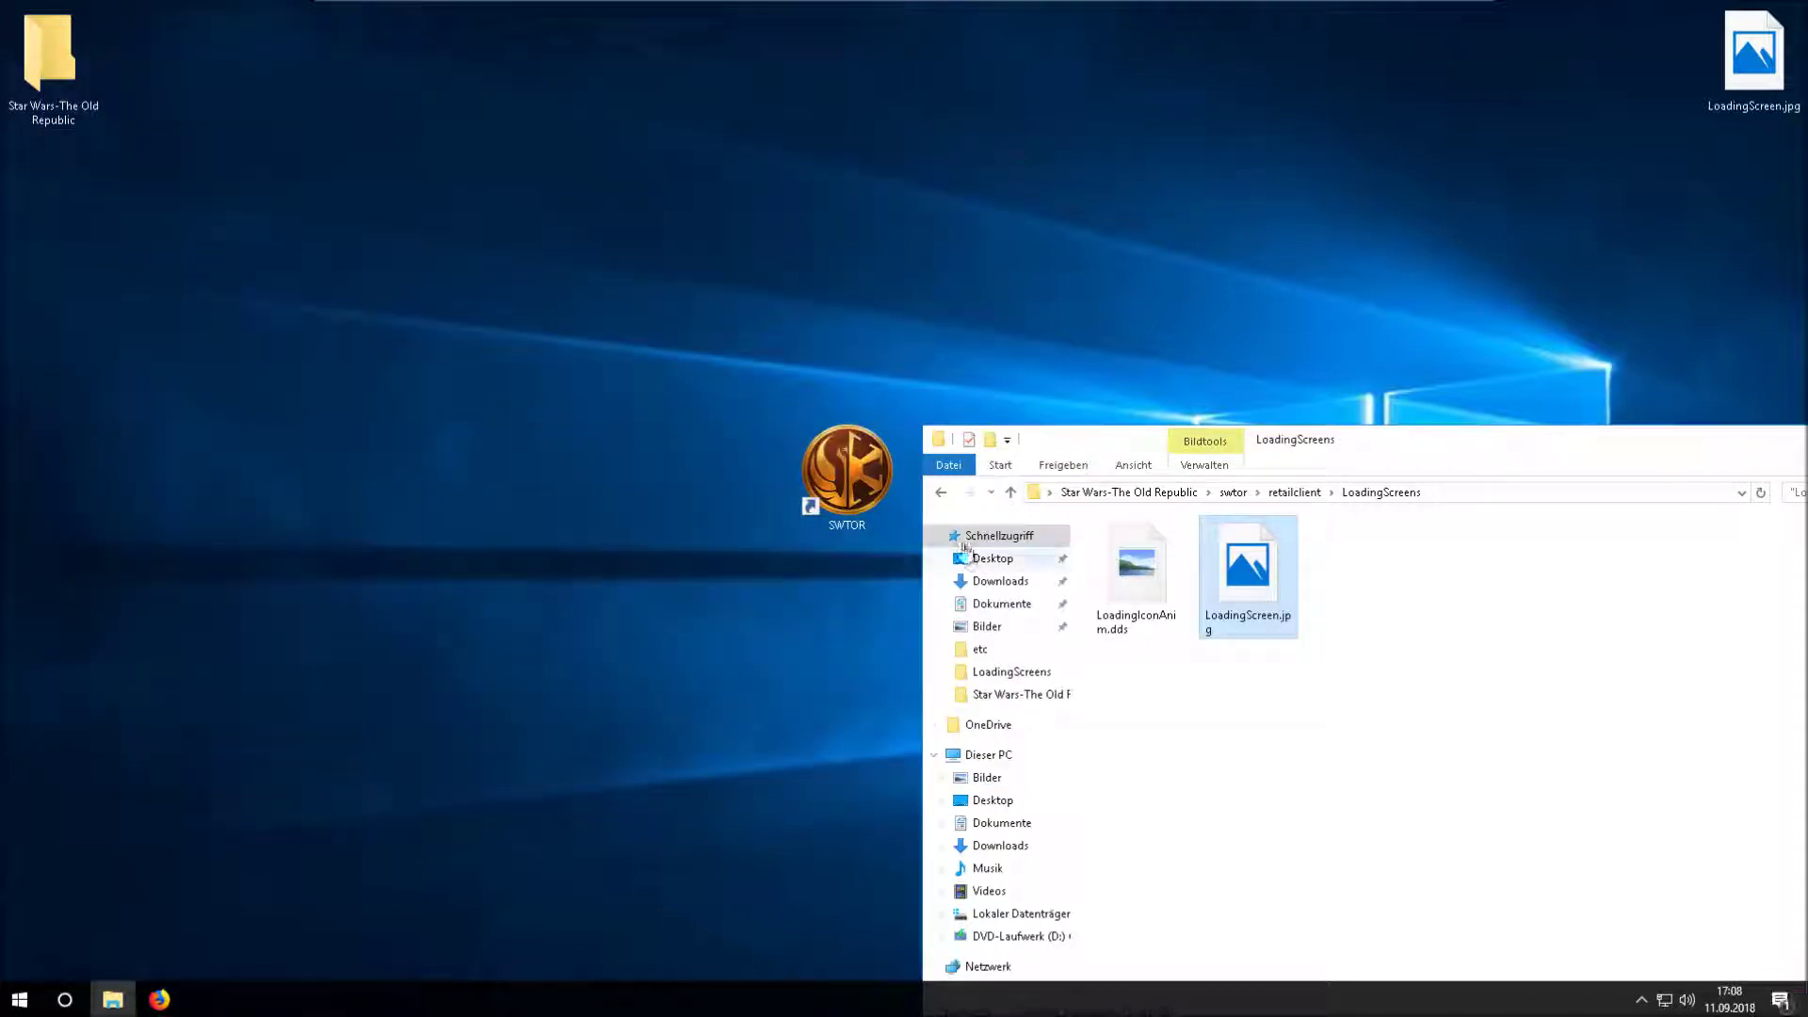
- Go back to the Star Wars-The Old Republic folder and copy Bild.jpg to the desktop
key(BackSpace)
key(BackSpace)
key(BackSpace)
drag(1120, 787, 593, 717)
click(738, 766)
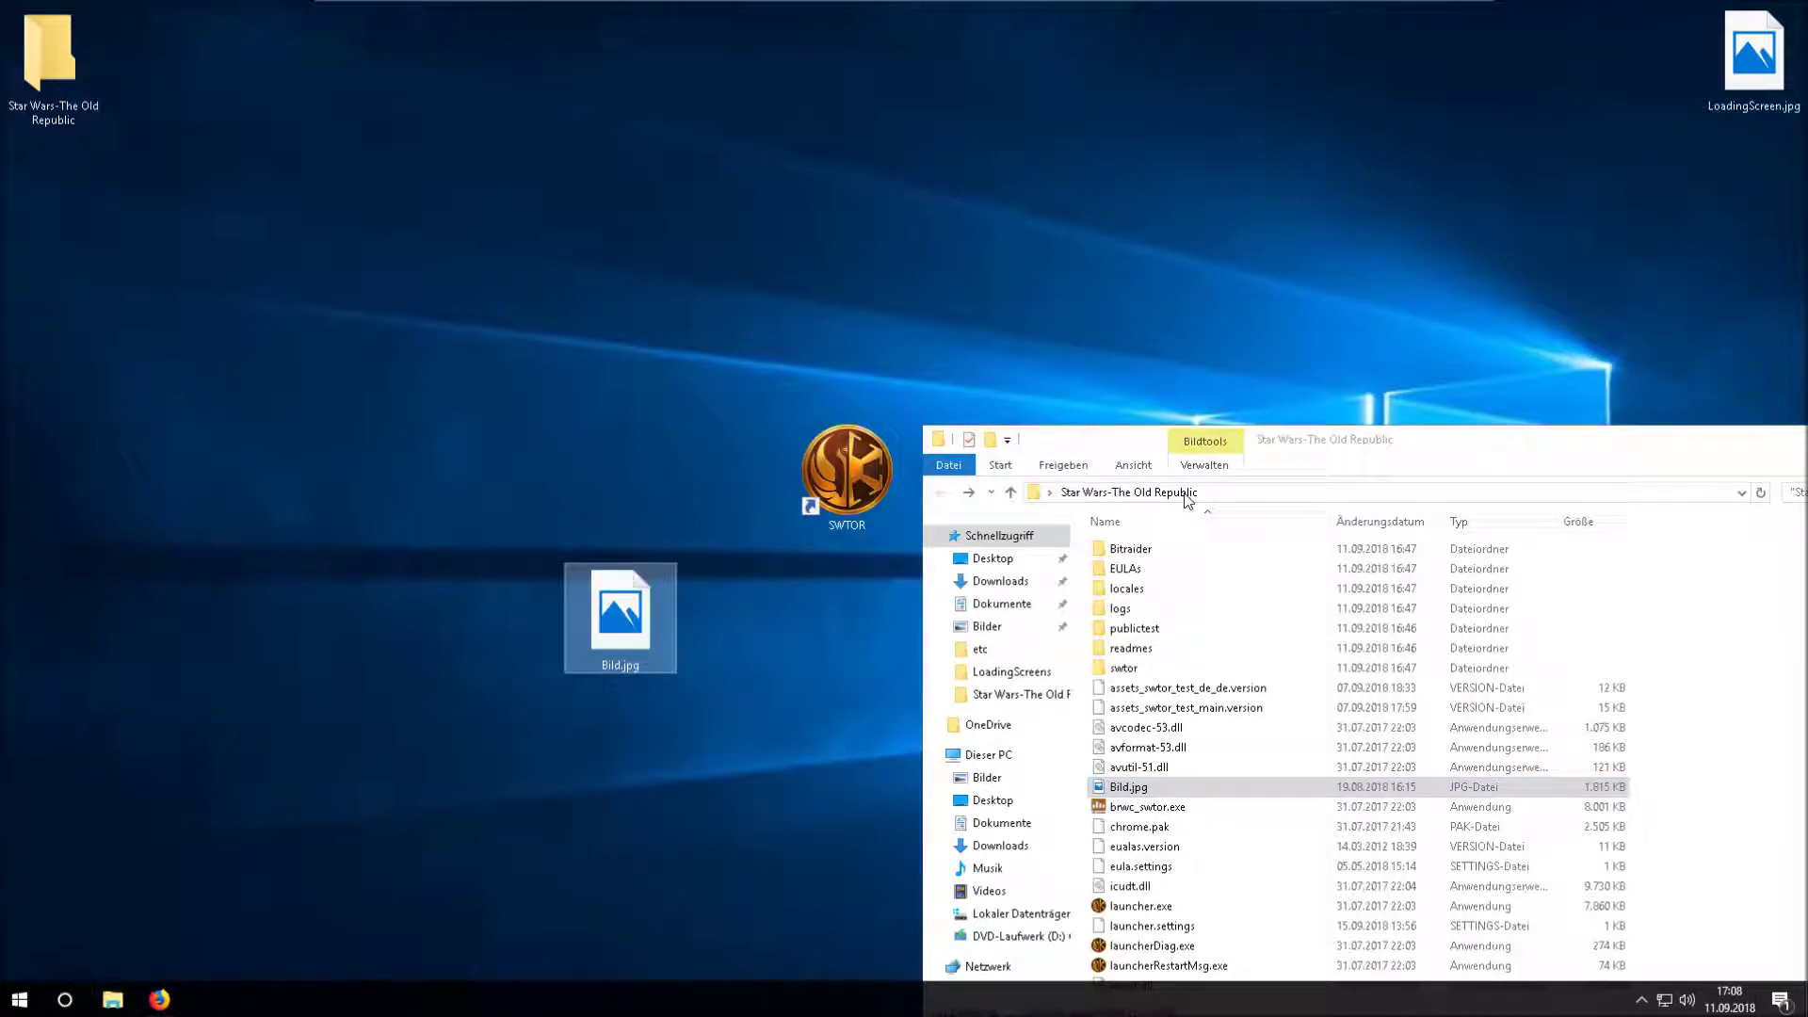
- Return to the LoadingScreens folder and move Bild.jpg into it from the desktop
triple_click(967, 492)
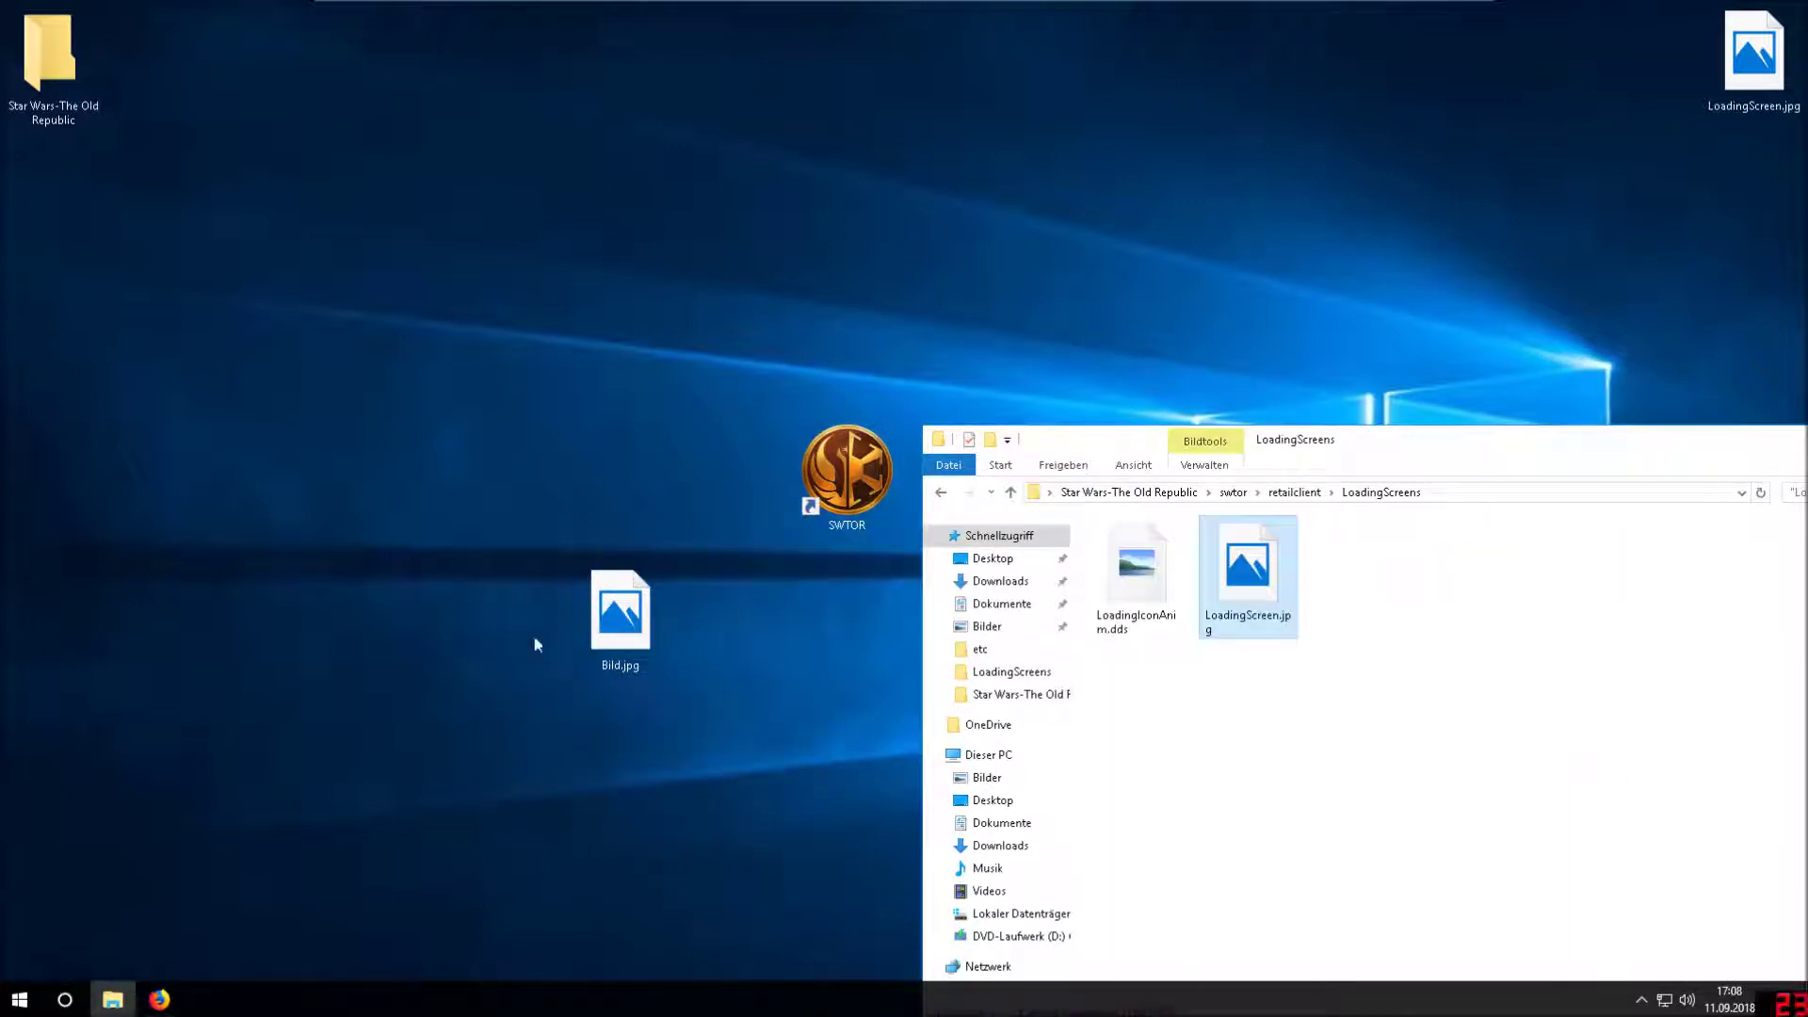
click(603, 631)
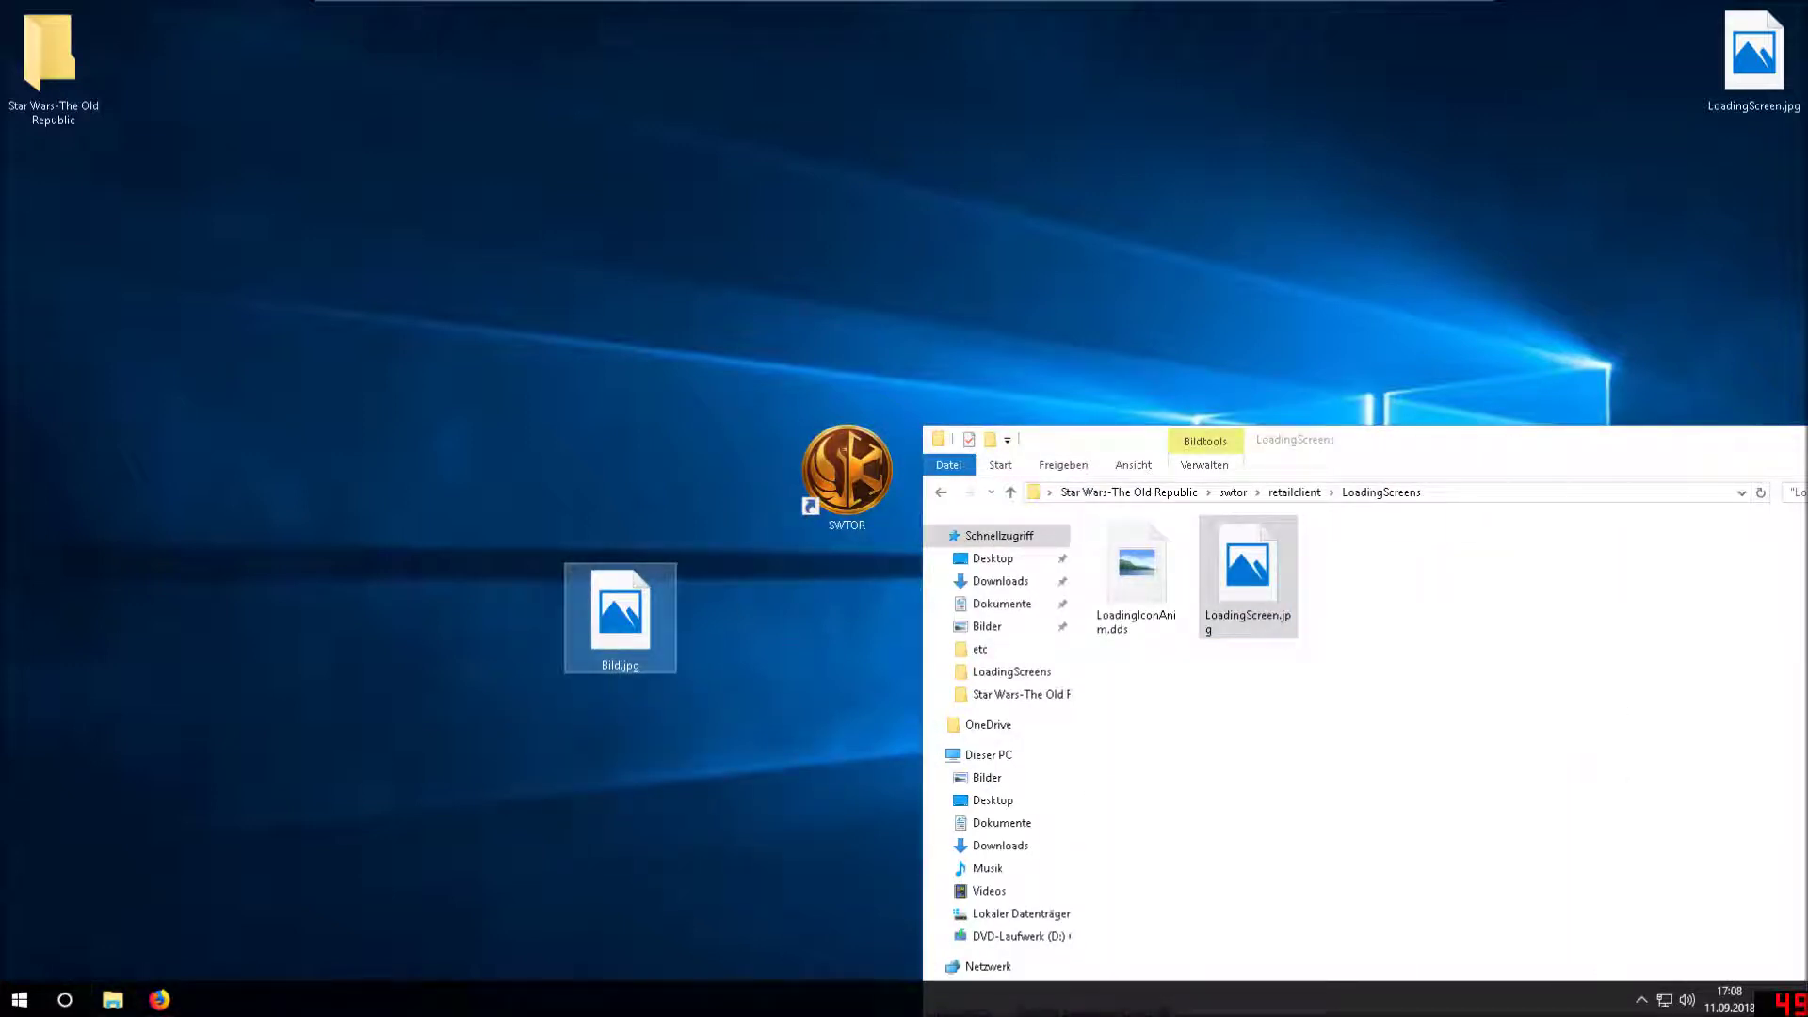
drag(619, 617, 1228, 701)
click(1280, 638)
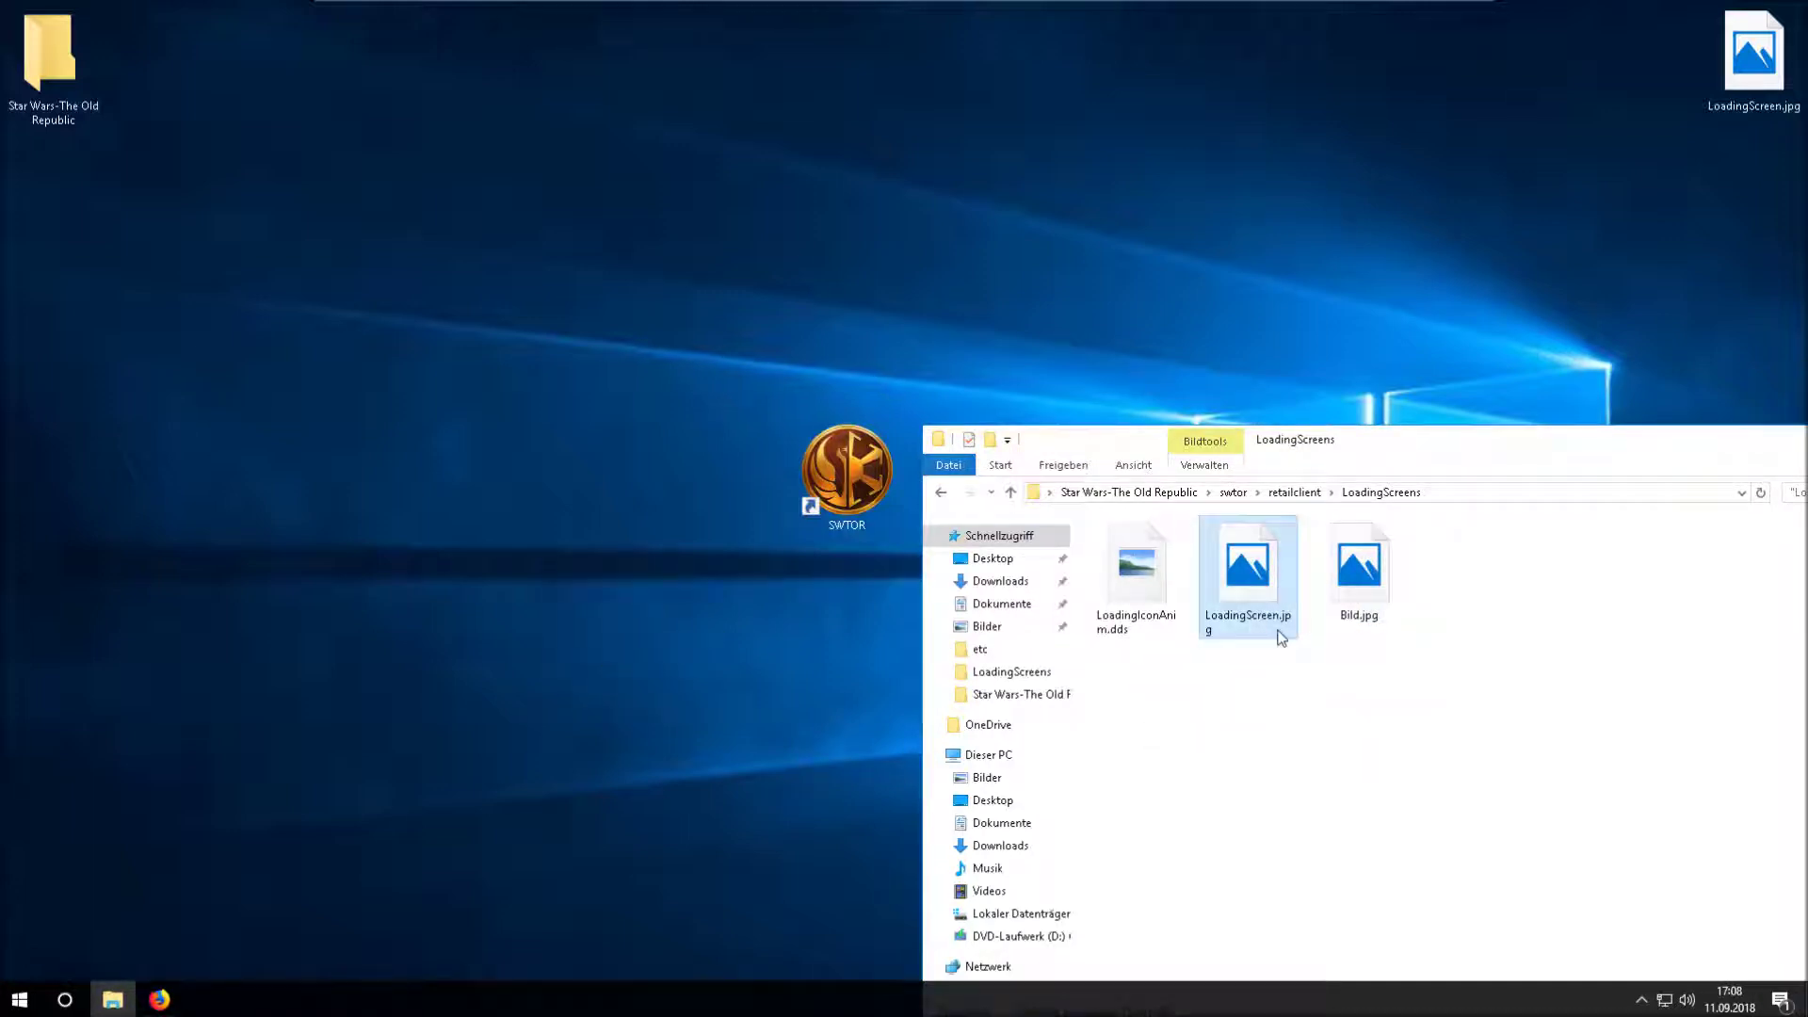
- Copy the name of LoadingScreen.jpg, delete that file, and rename Bild.jpg as LoadingScreen.jpg
click(1238, 620)
key(ctrl+c)
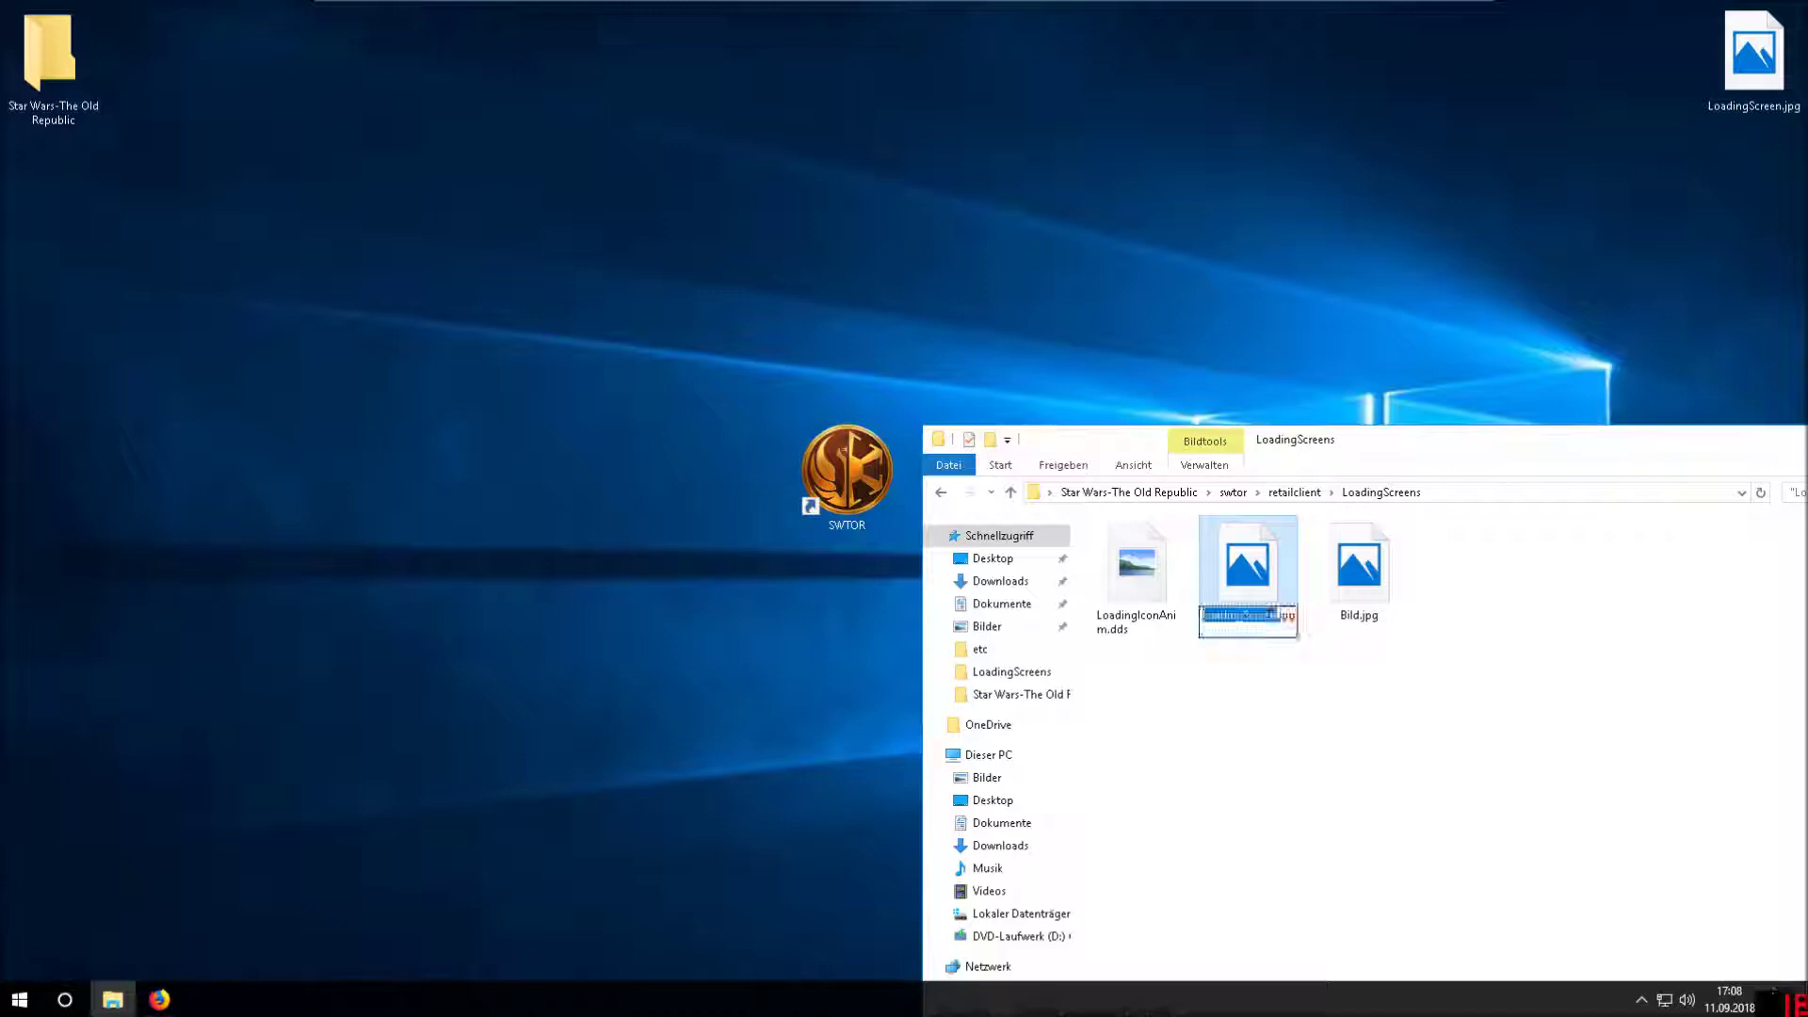
key(Escape)
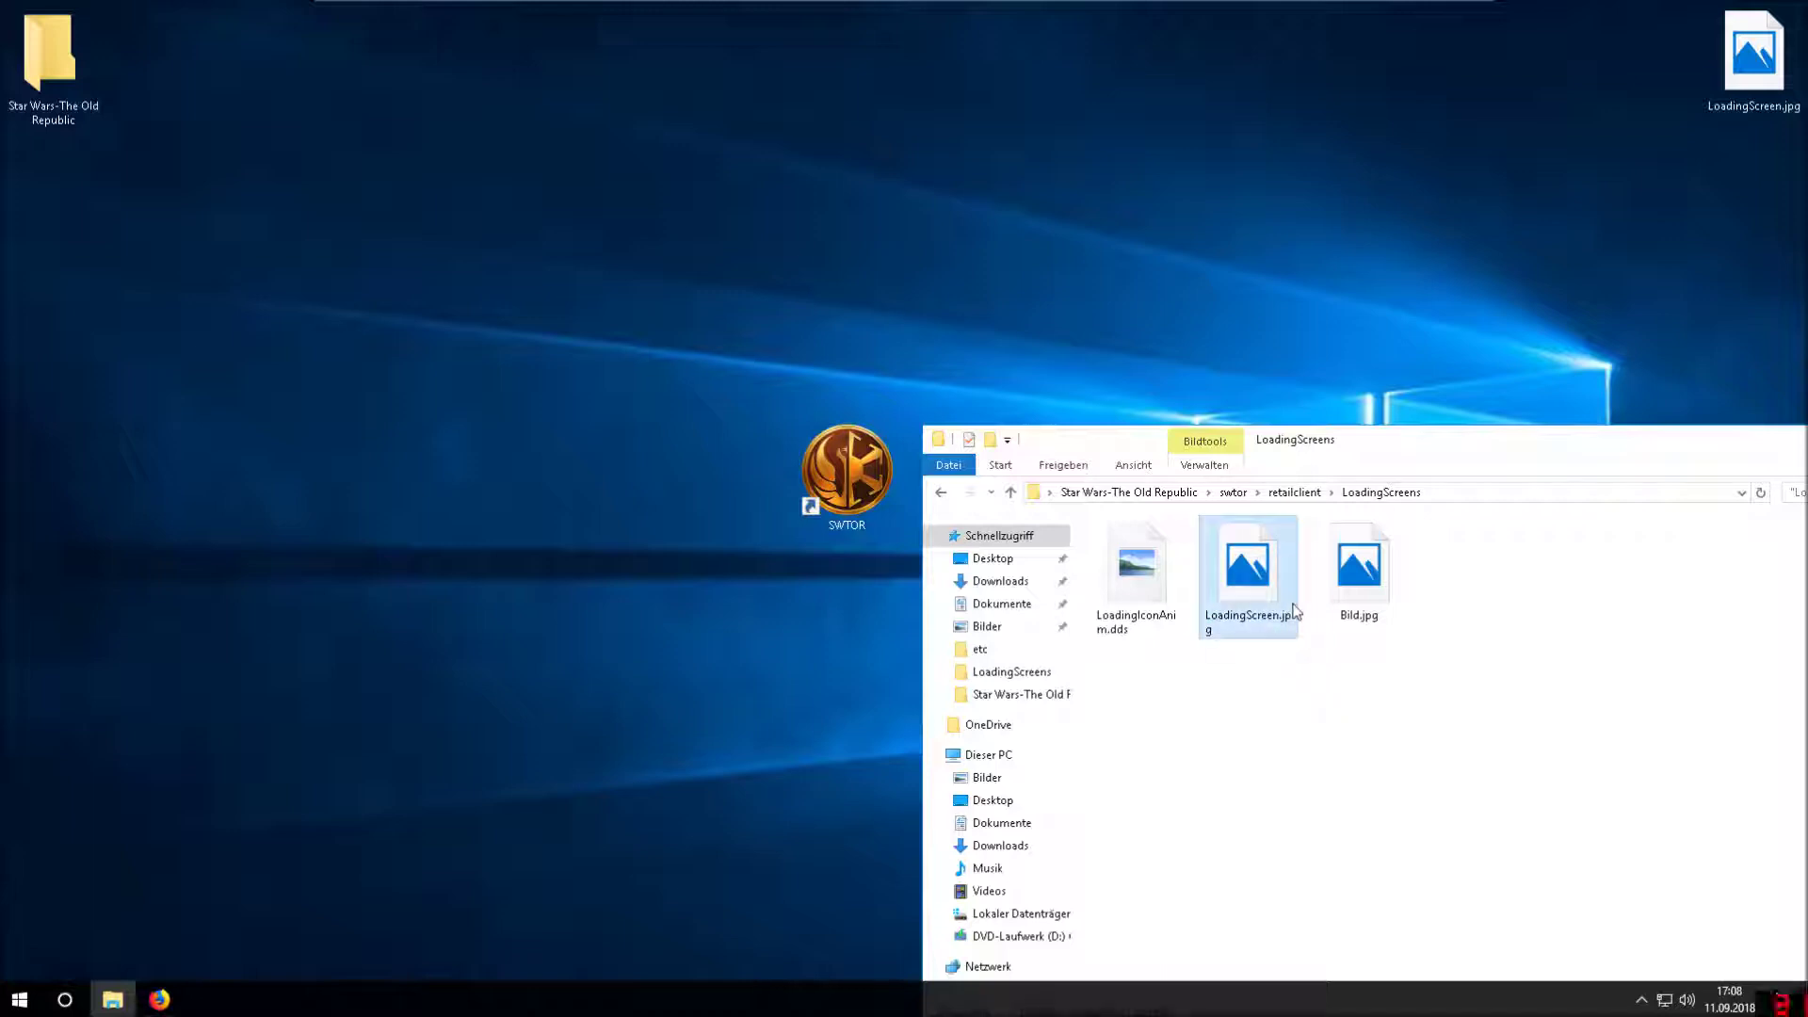
key(Delete)
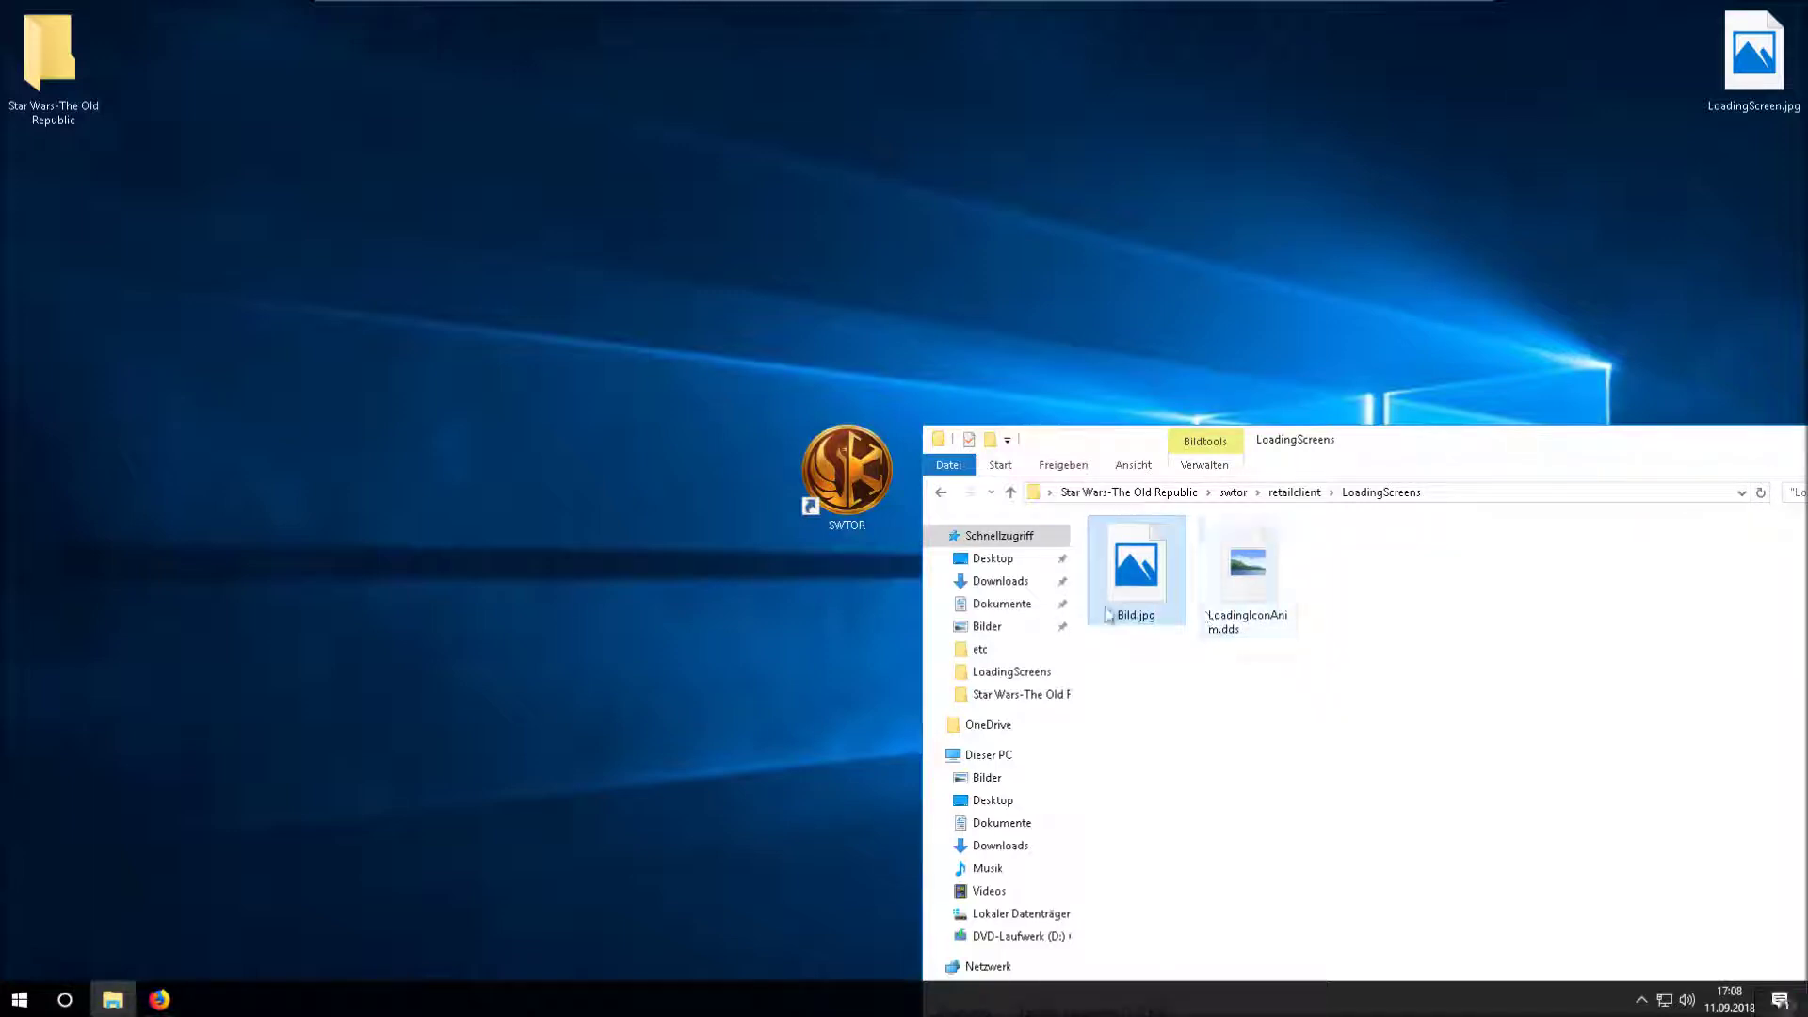
click(1135, 616)
key(ctrl+v)
click(1304, 734)
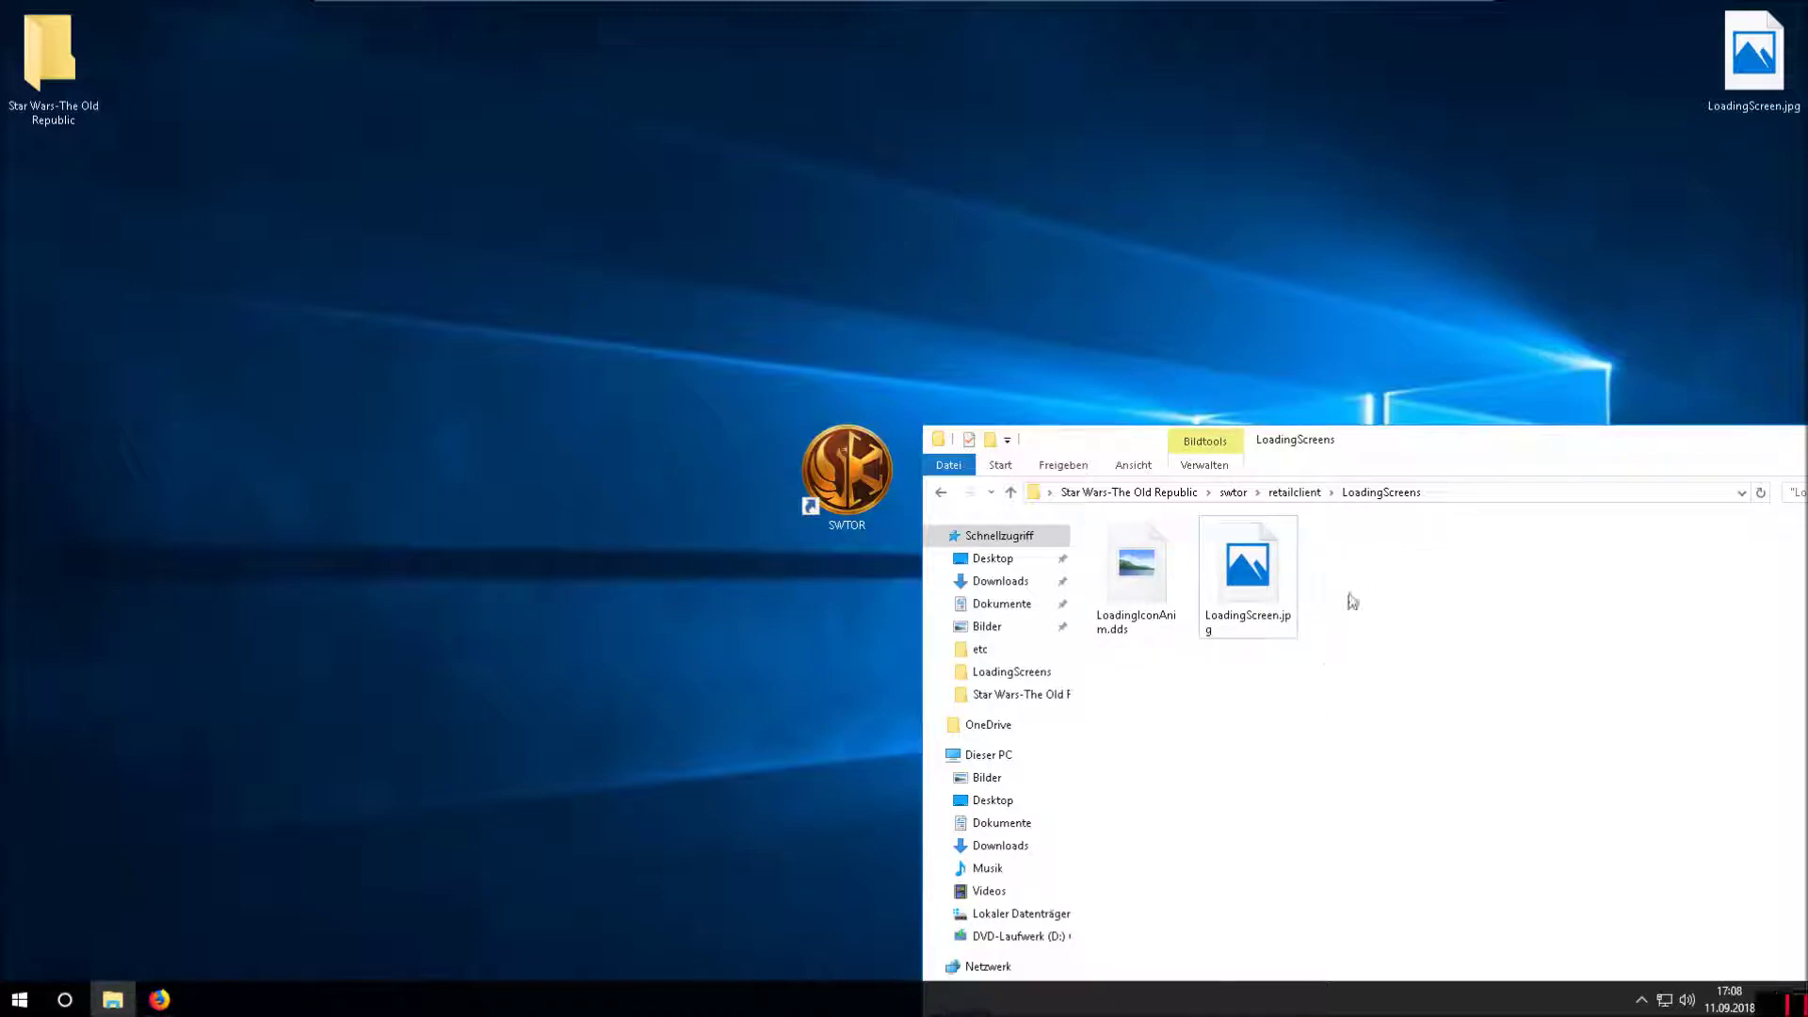
- Check the picture in the newly renamed LoadingScreen.jpg and close the viewer
double_click(1271, 584)
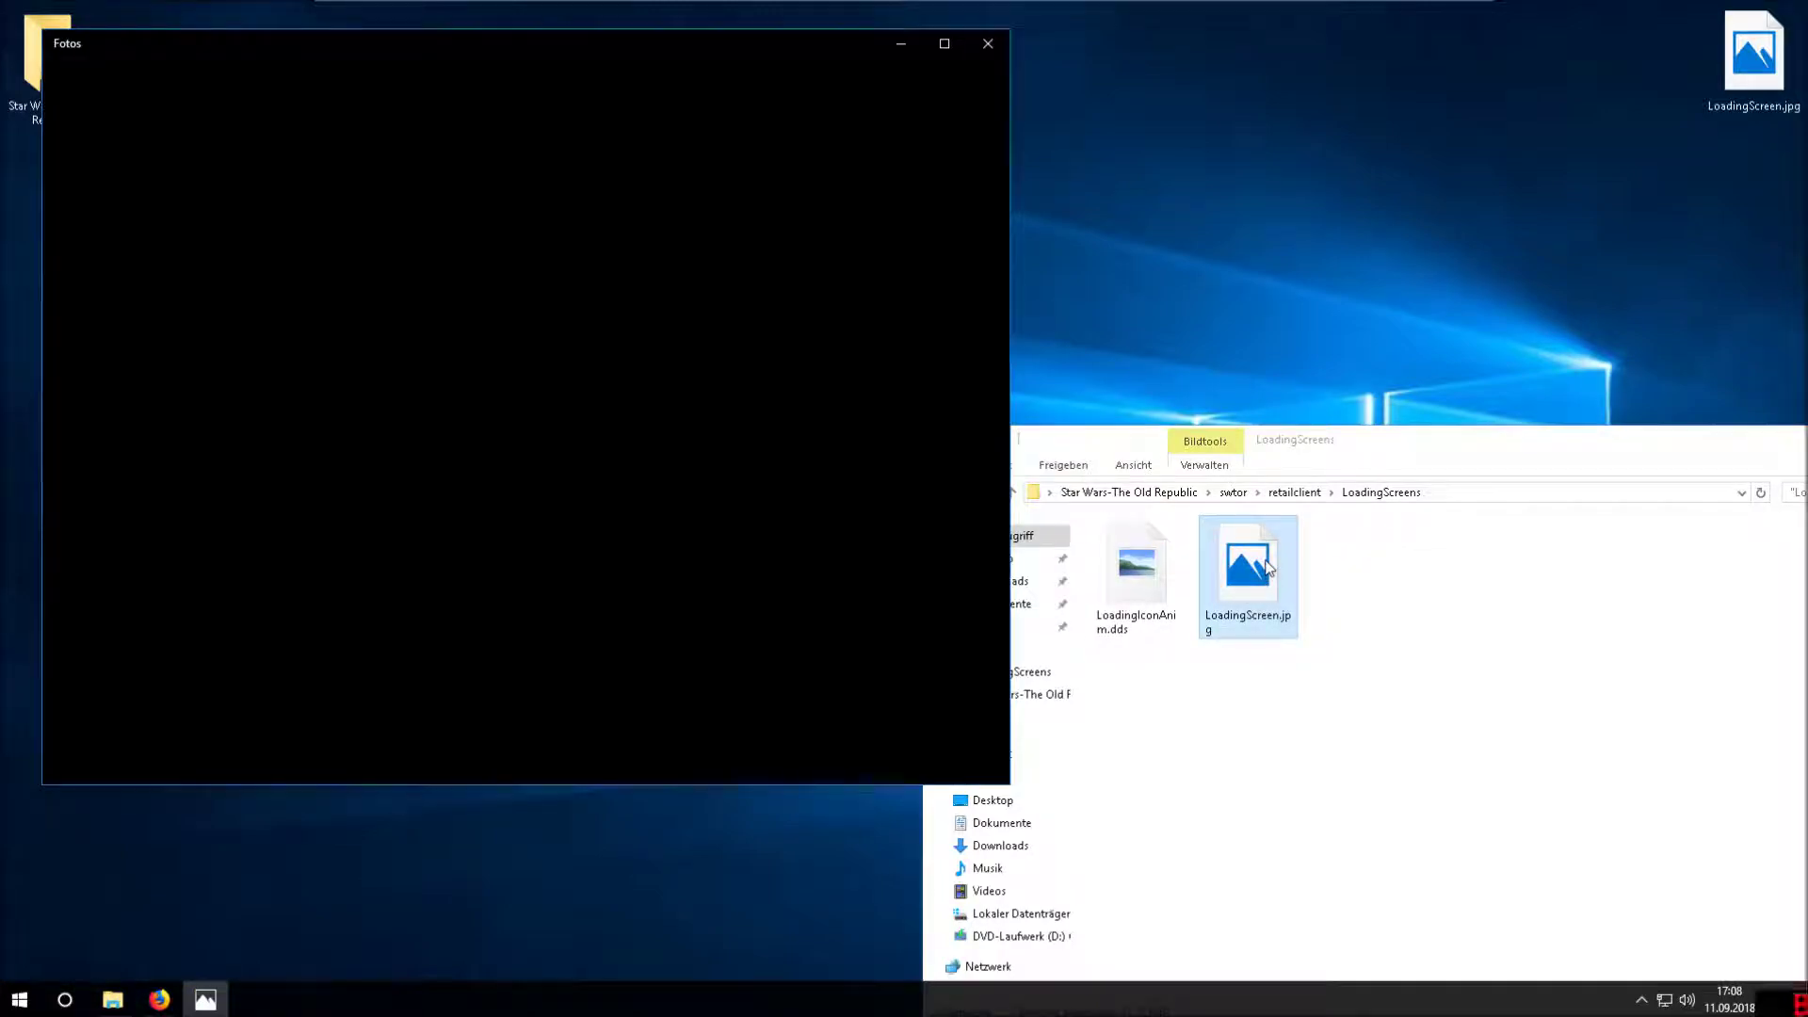
click(984, 44)
click(1428, 693)
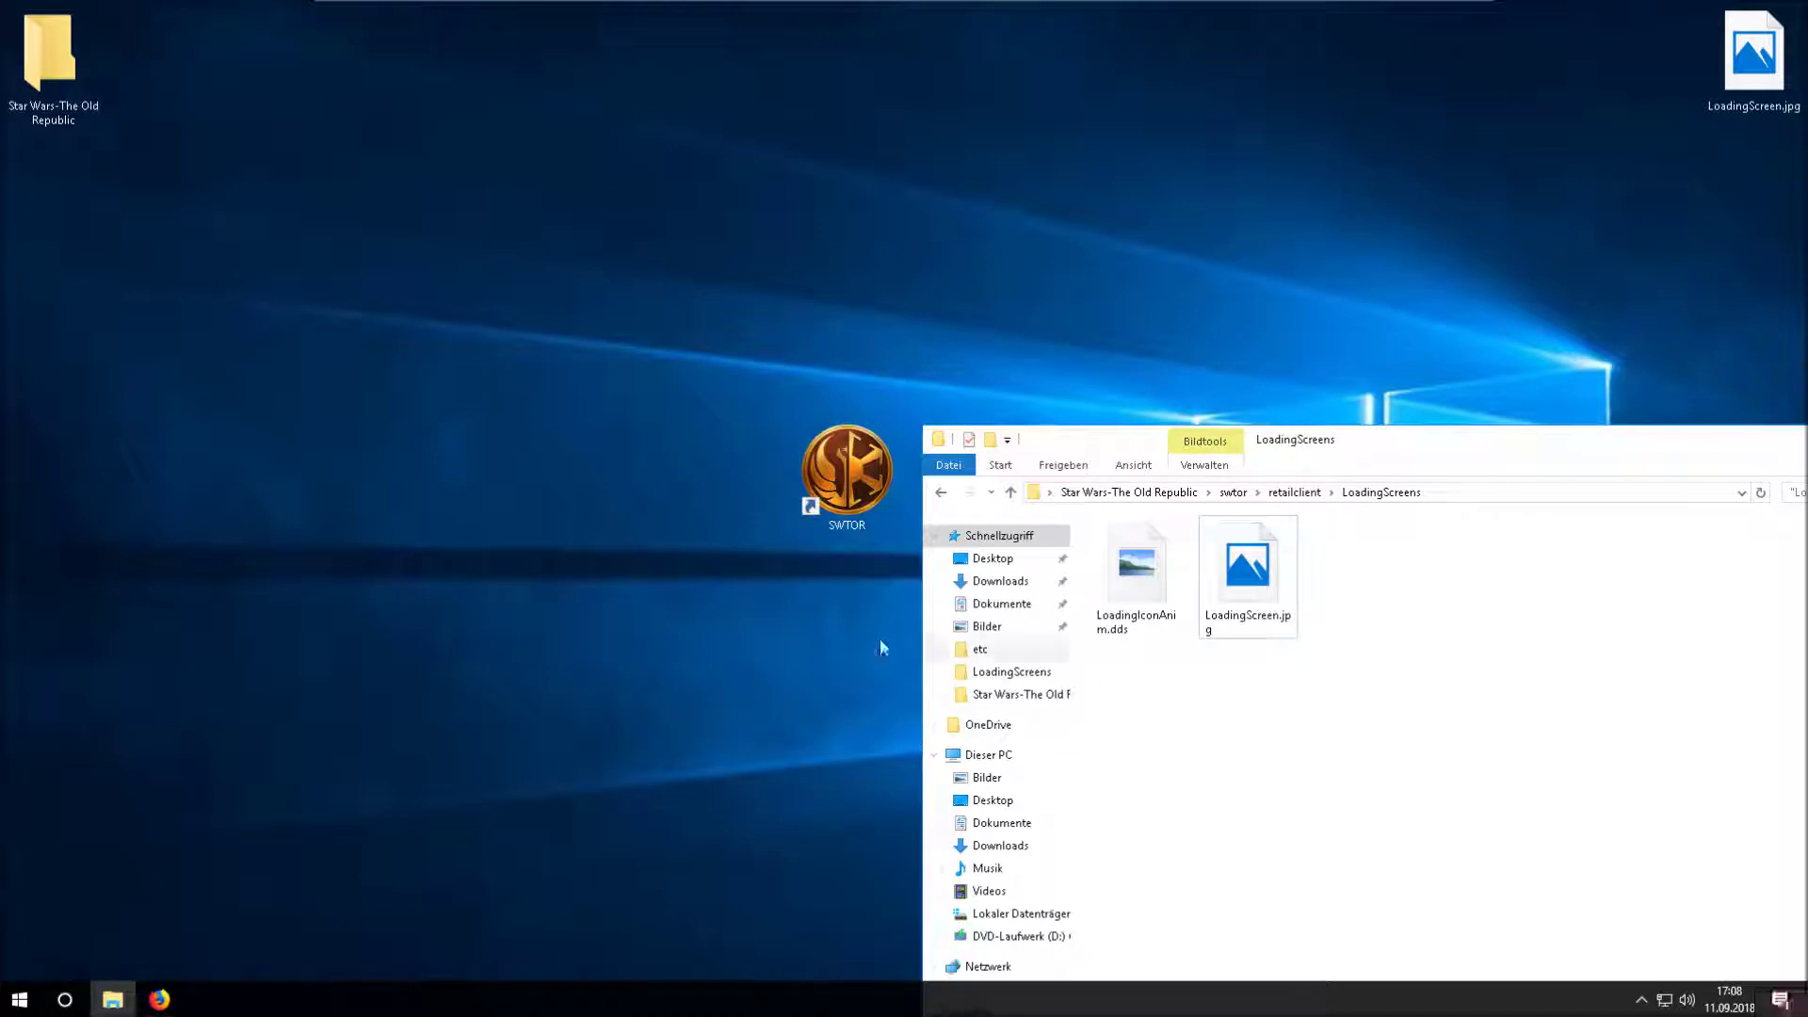
click(1284, 548)
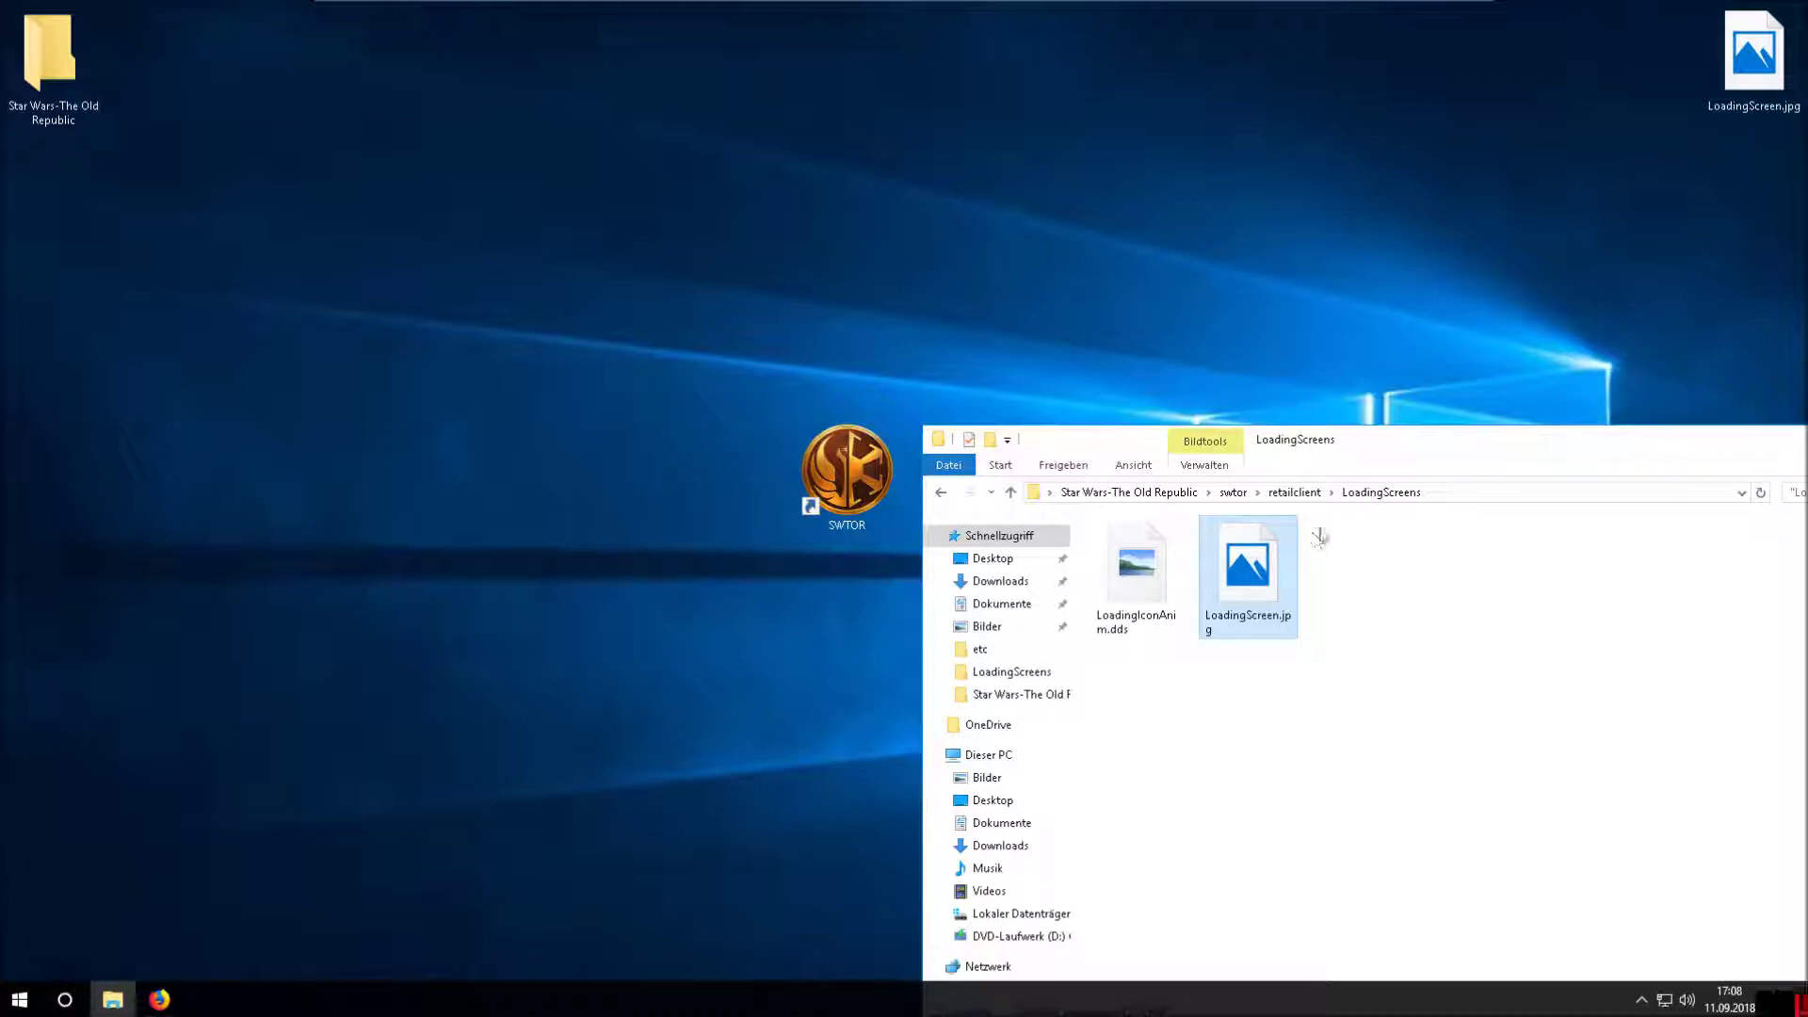
click(1325, 556)
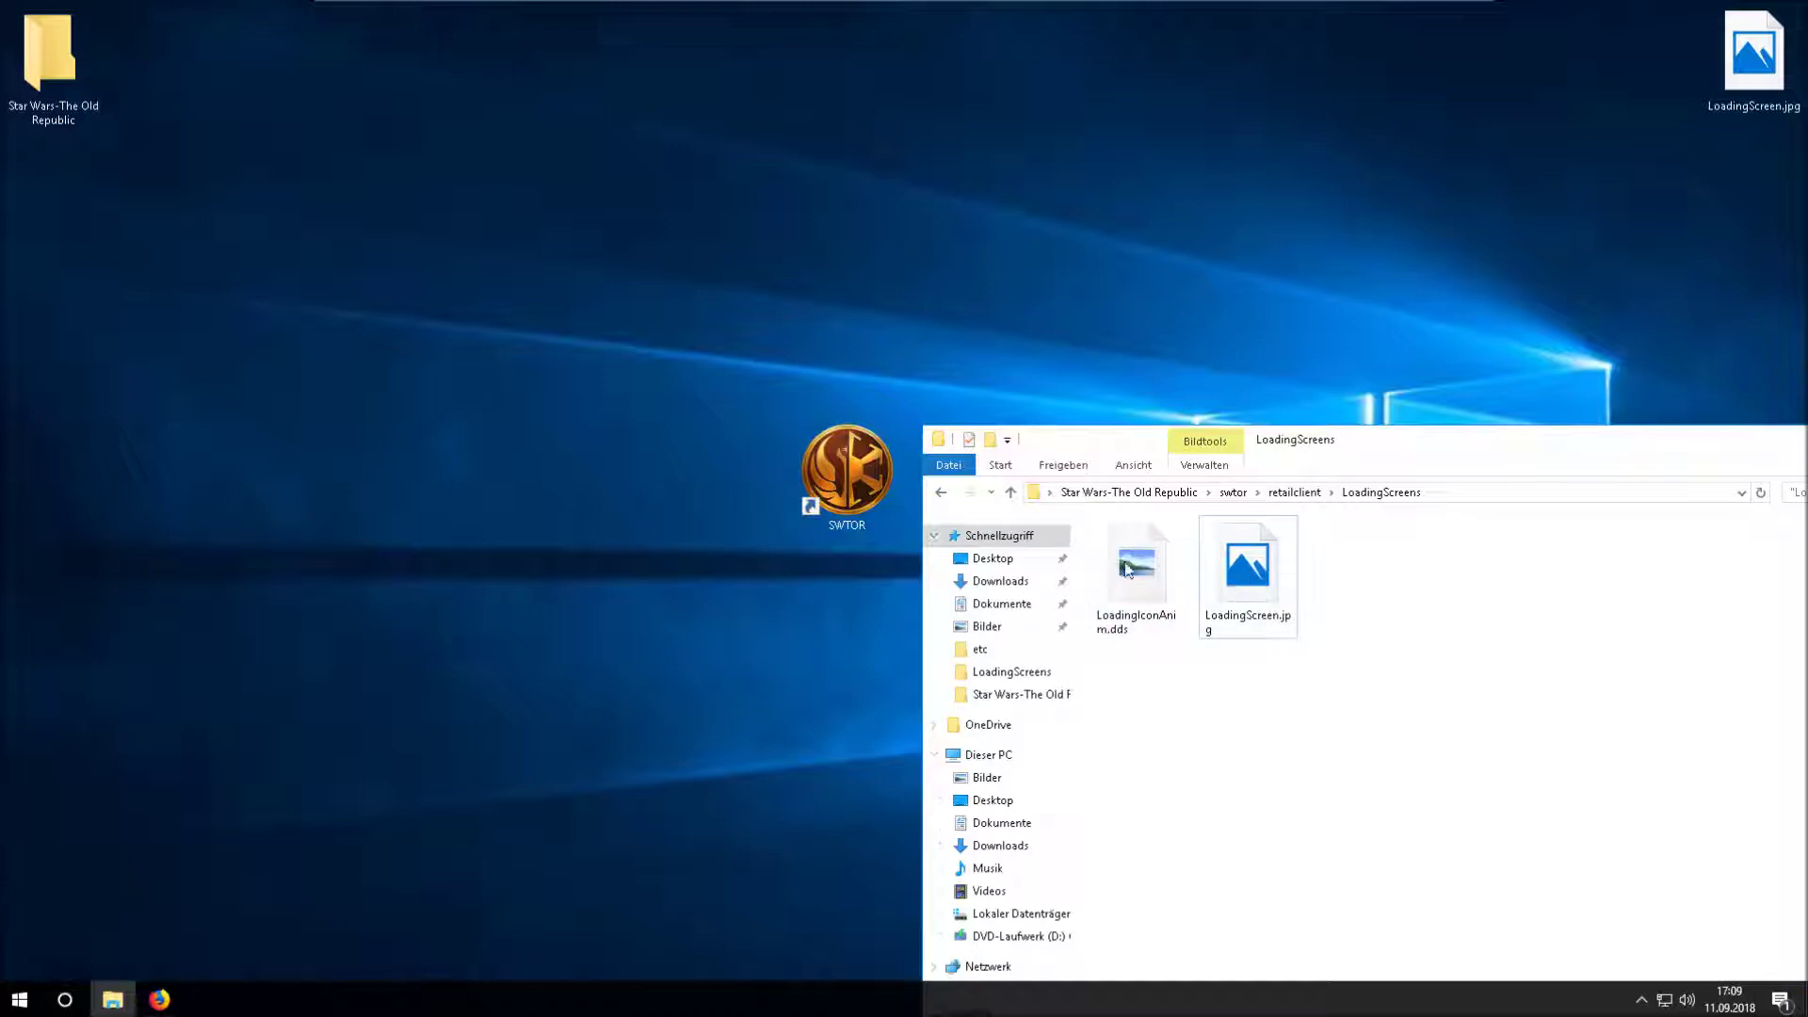
- Go back up to the Star Wars-The Old Republic main folder
click(934, 500)
click(935, 499)
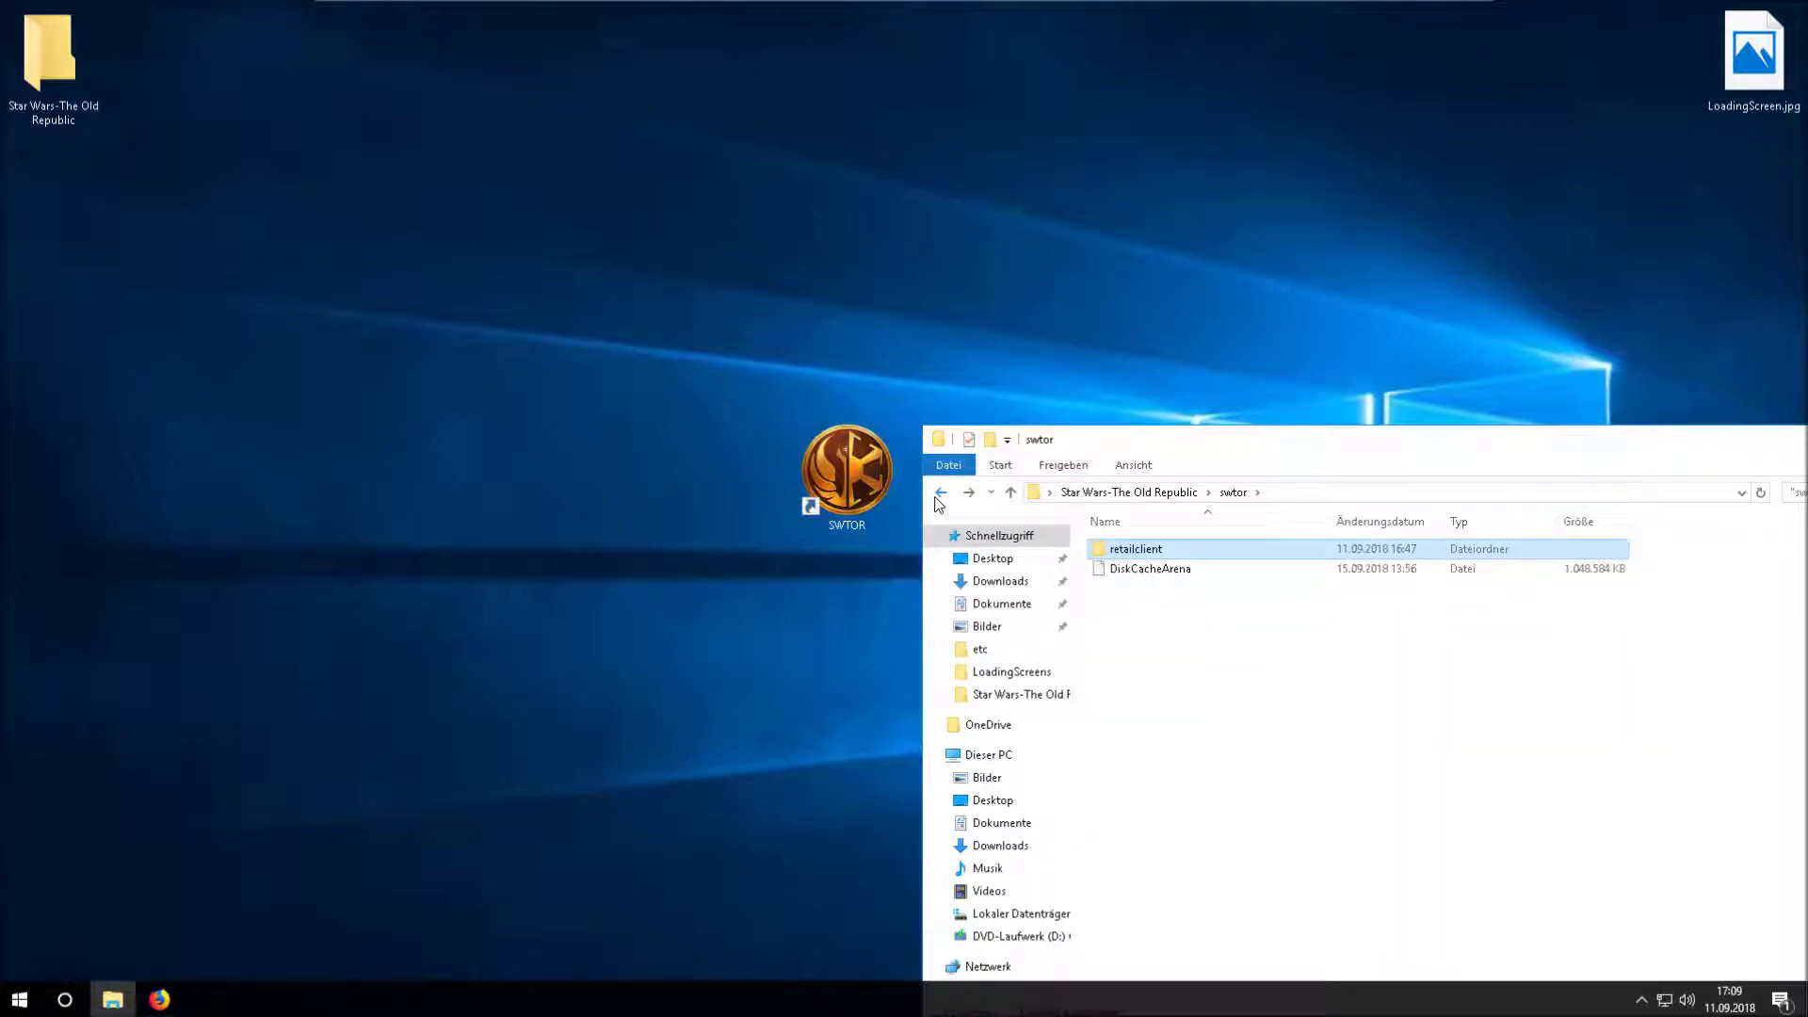
click(938, 501)
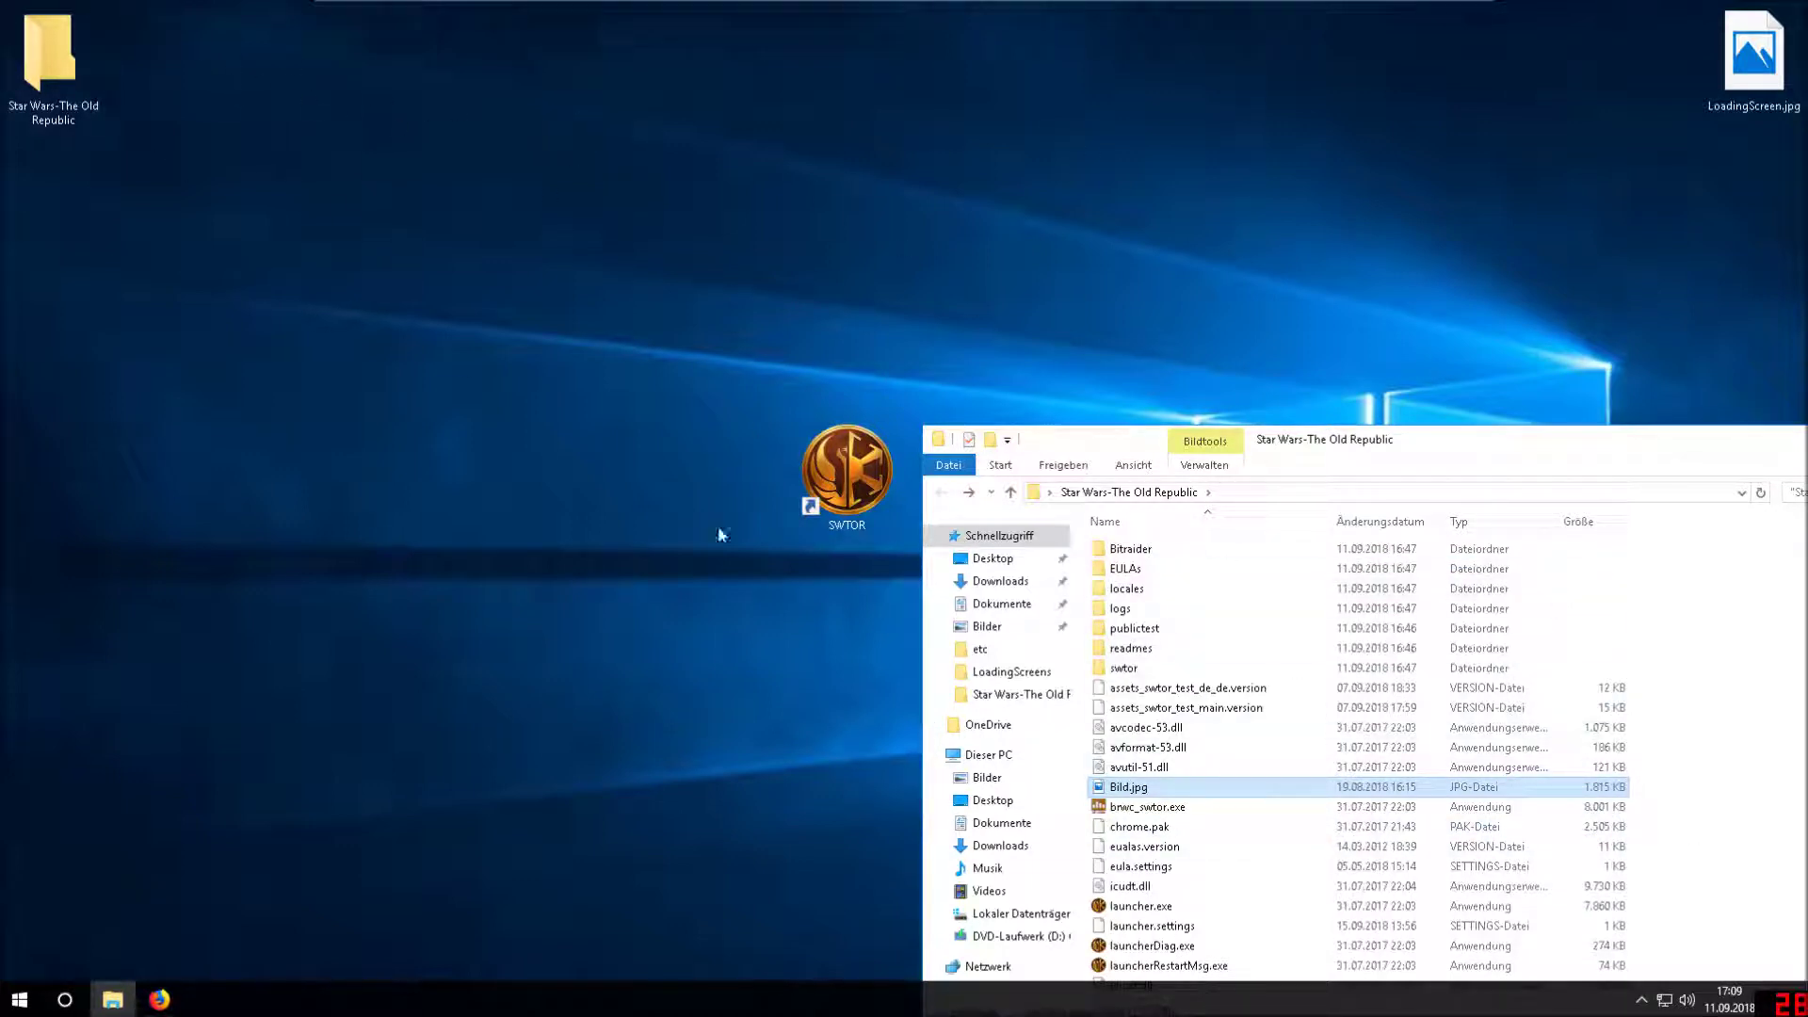
- Copy LoadingScreen.jpg from the desktop into swtor > retailclient > LoadingScreens, replacing the existing file
double_click(1165, 666)
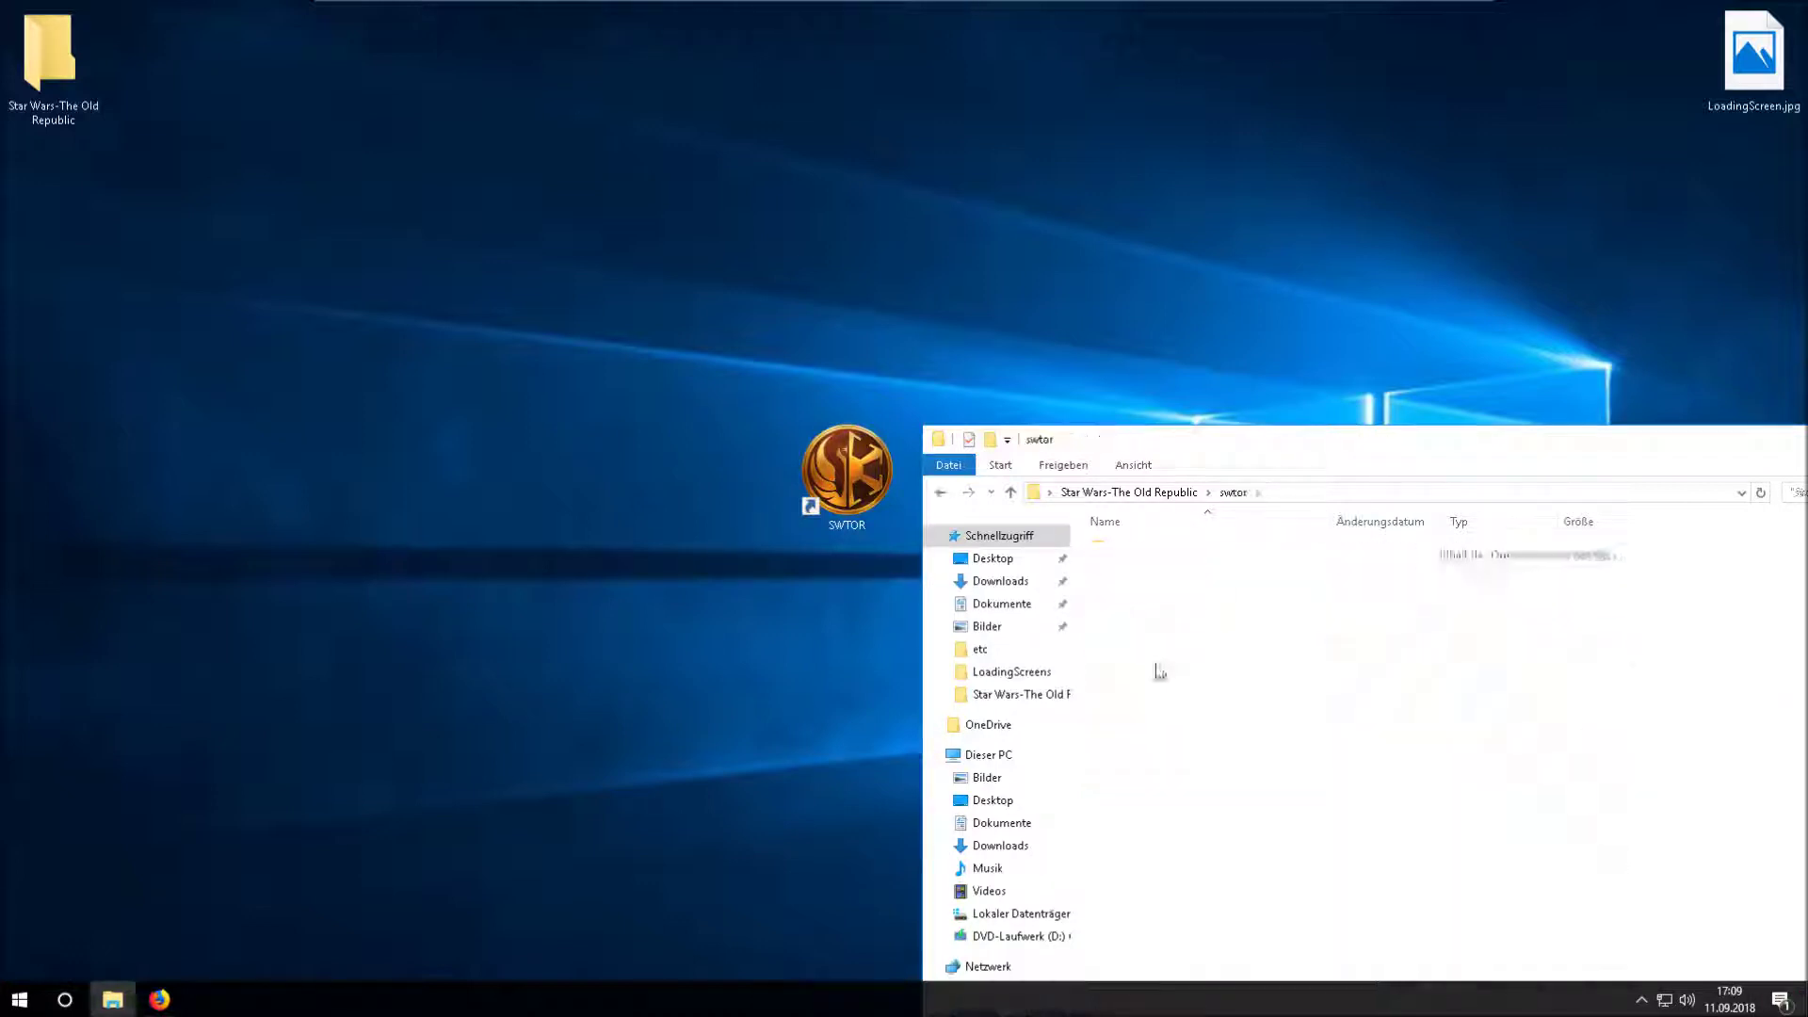
click(1184, 555)
double_click(1184, 555)
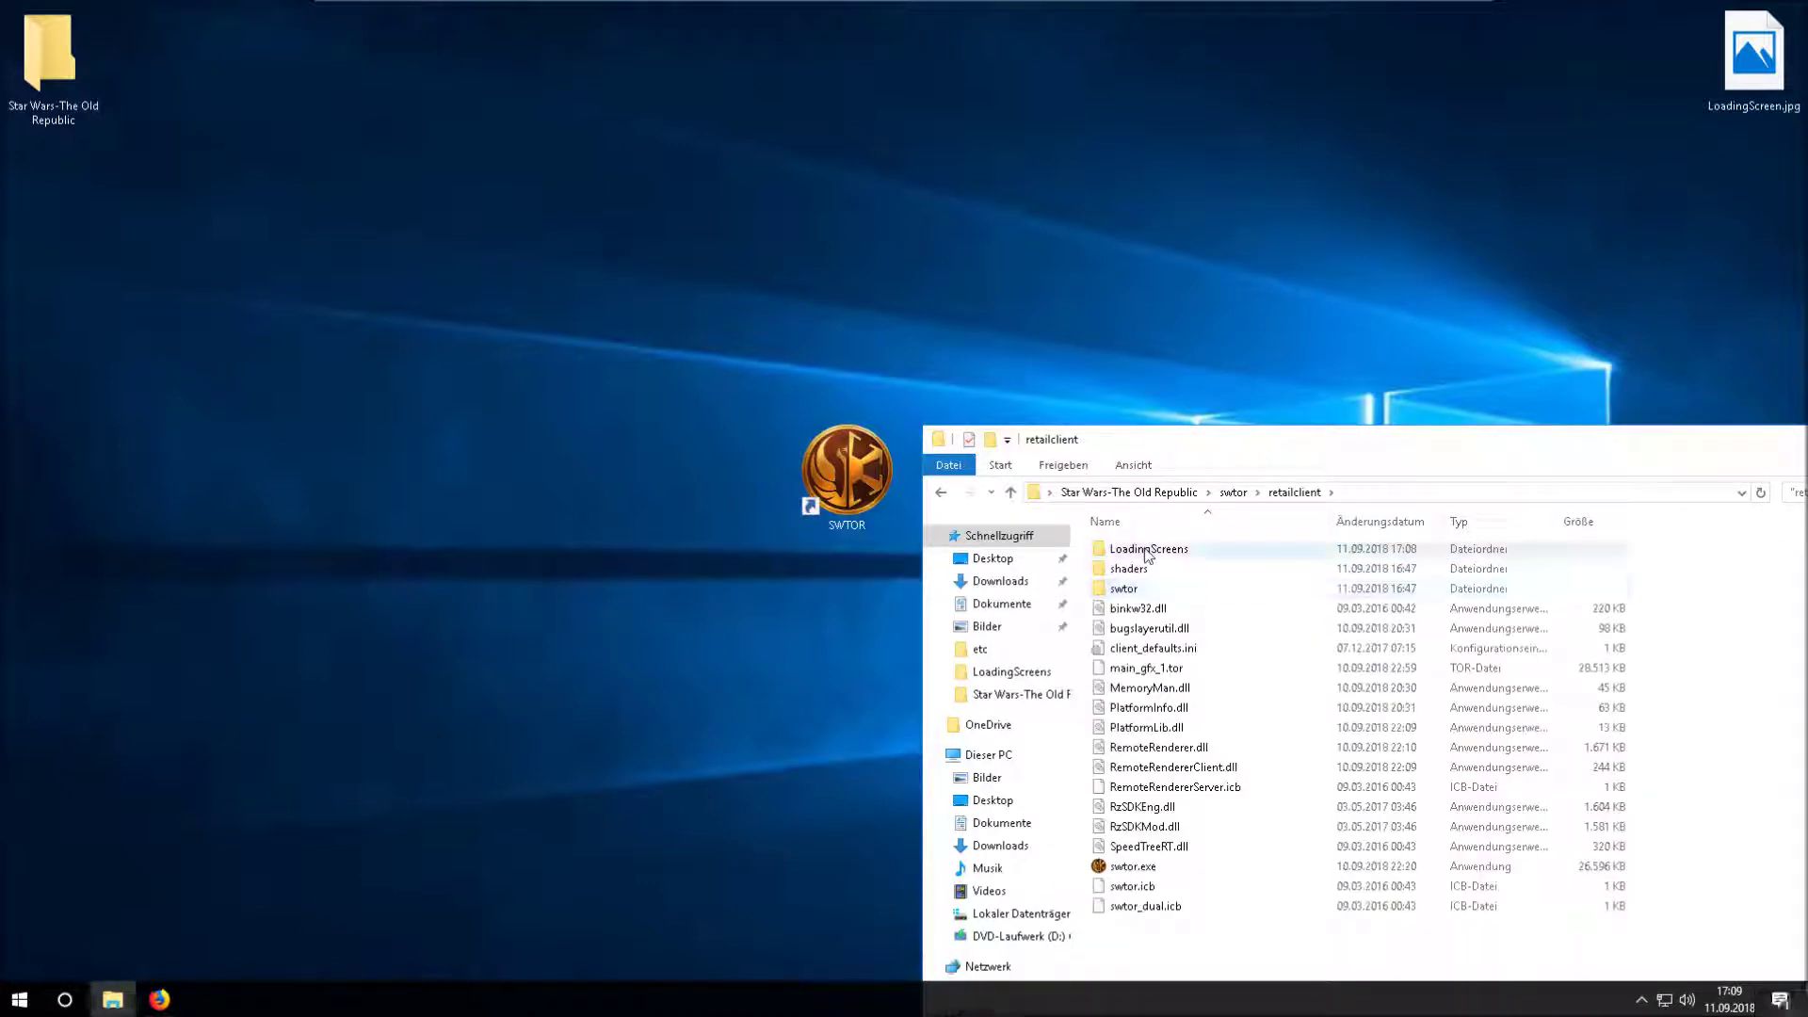
double_click(1135, 551)
drag(1754, 56, 1498, 565)
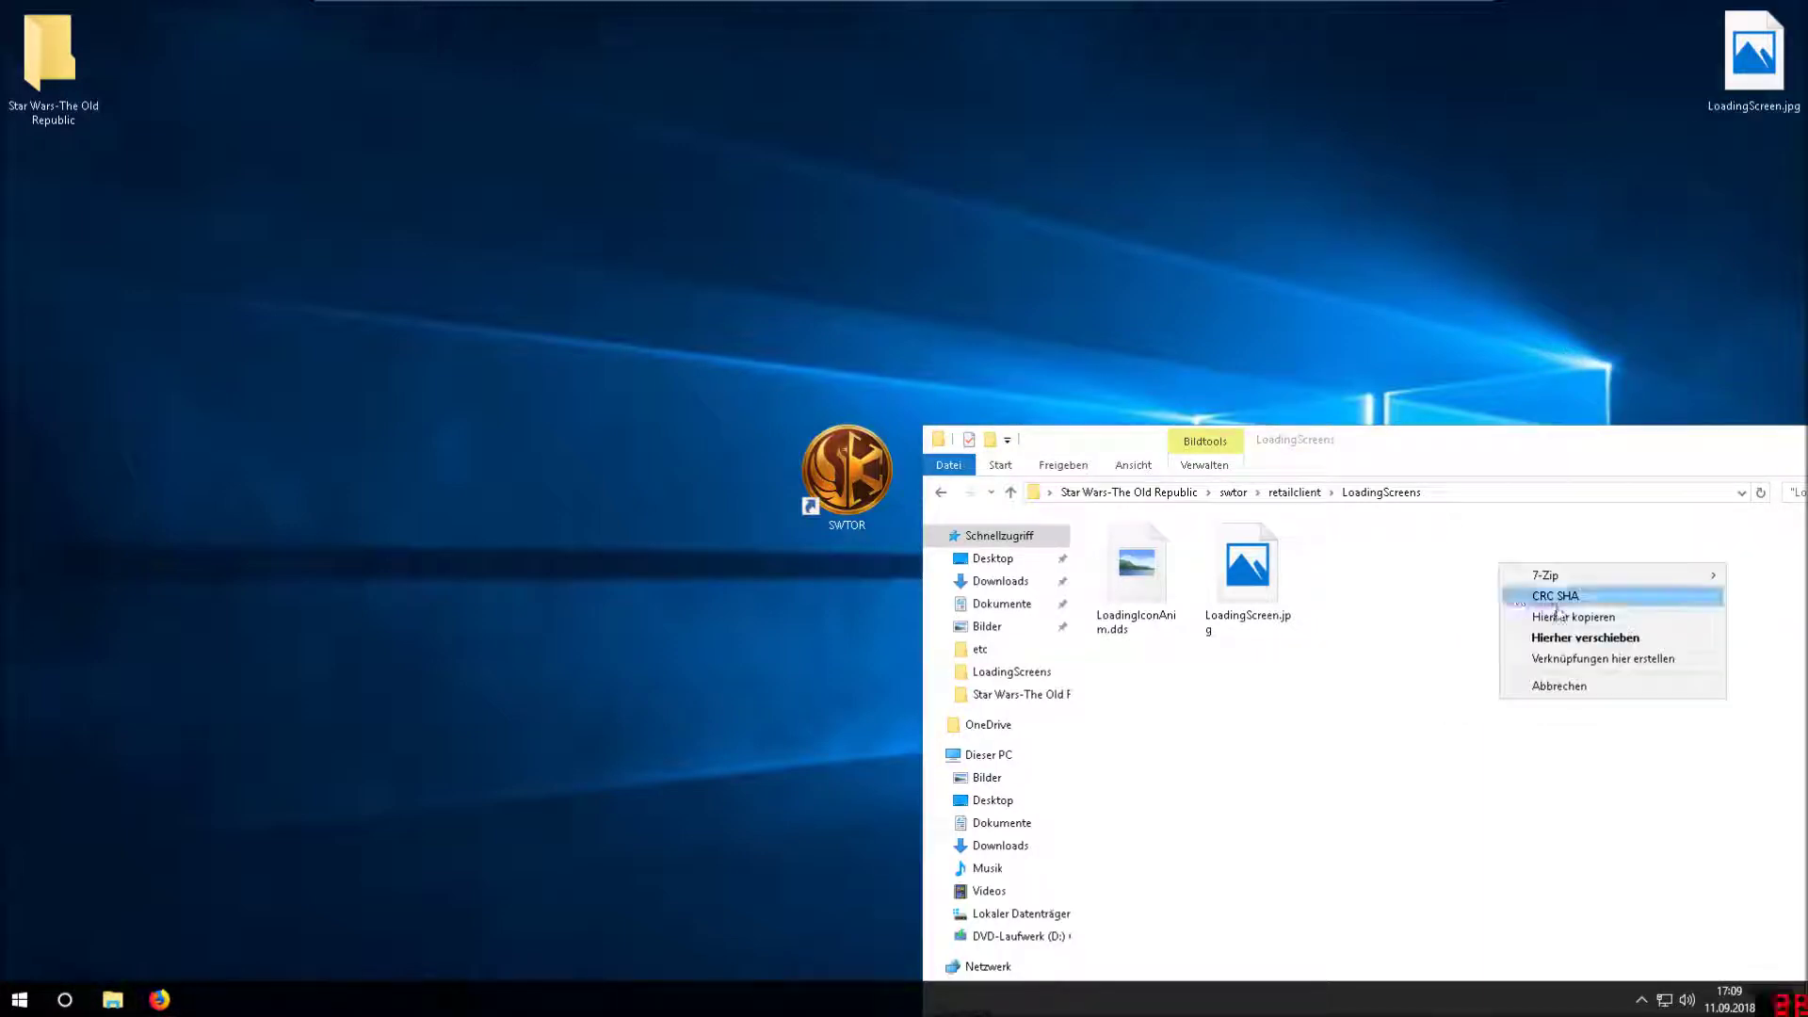
click(1544, 613)
click(817, 368)
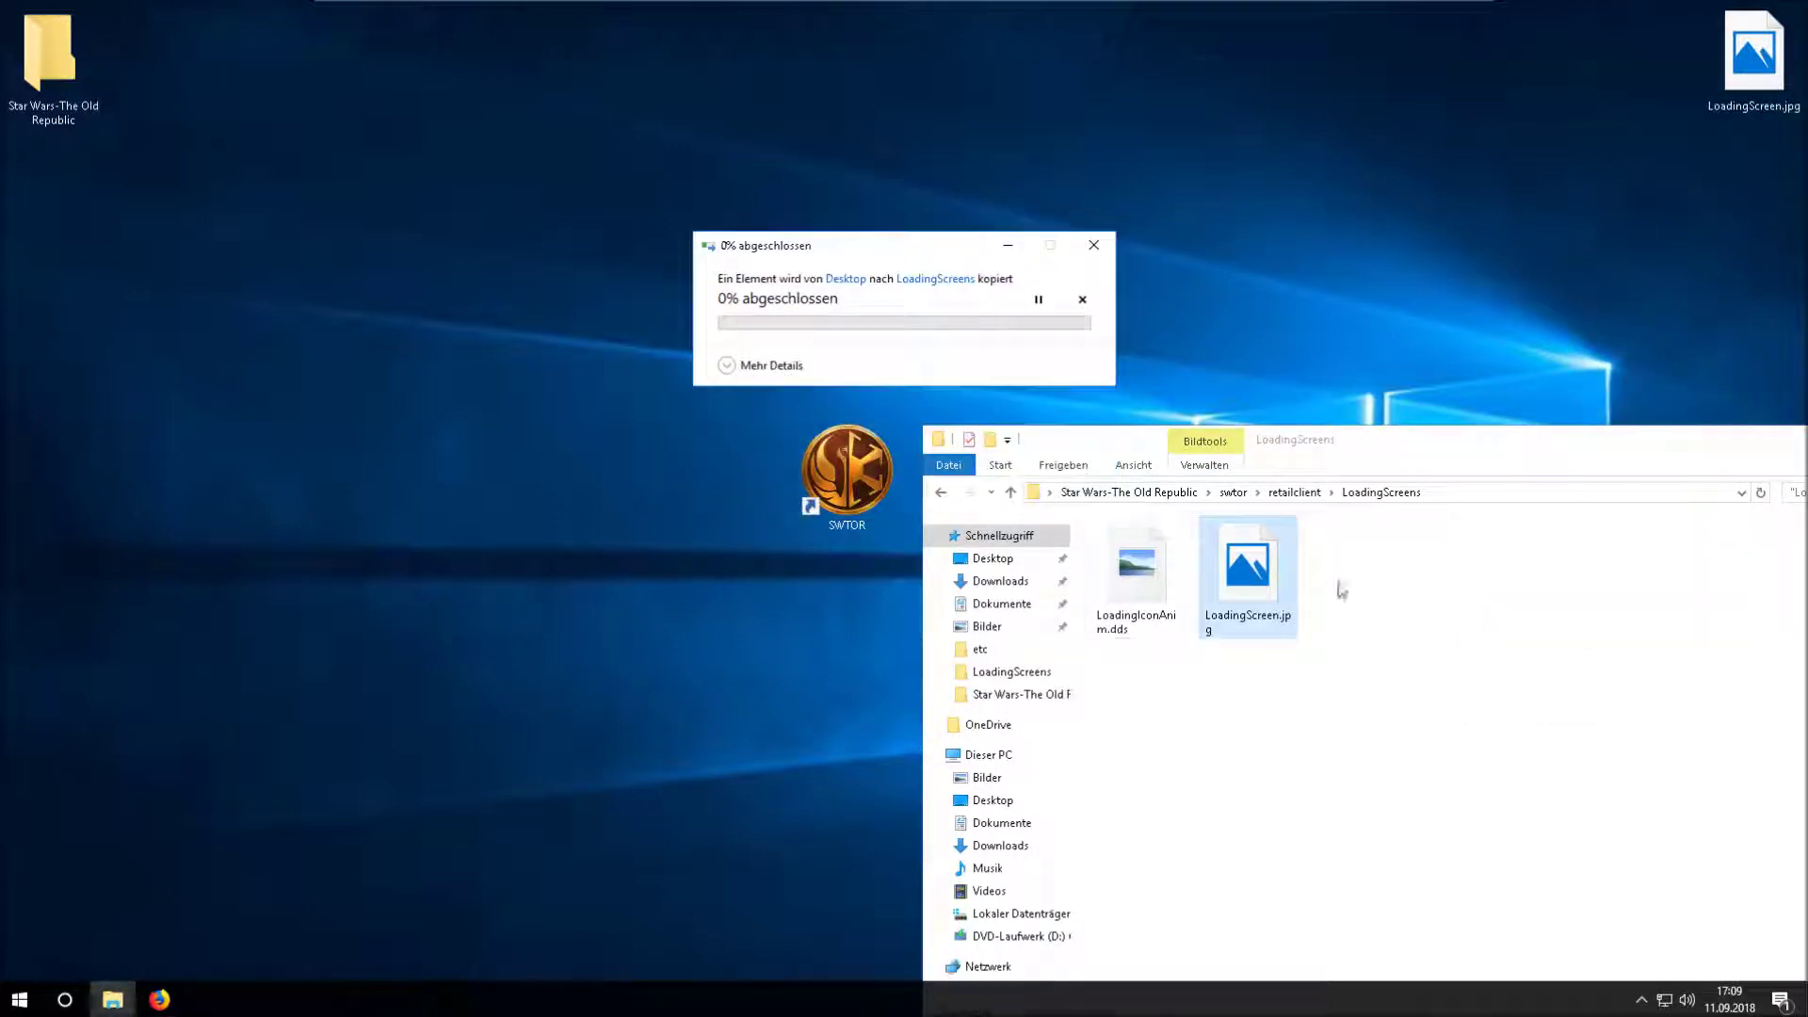
- Check the copied LoadingScreen.jpg in the viewer and return to the Star Wars-The Old Republic folder
double_click(1253, 602)
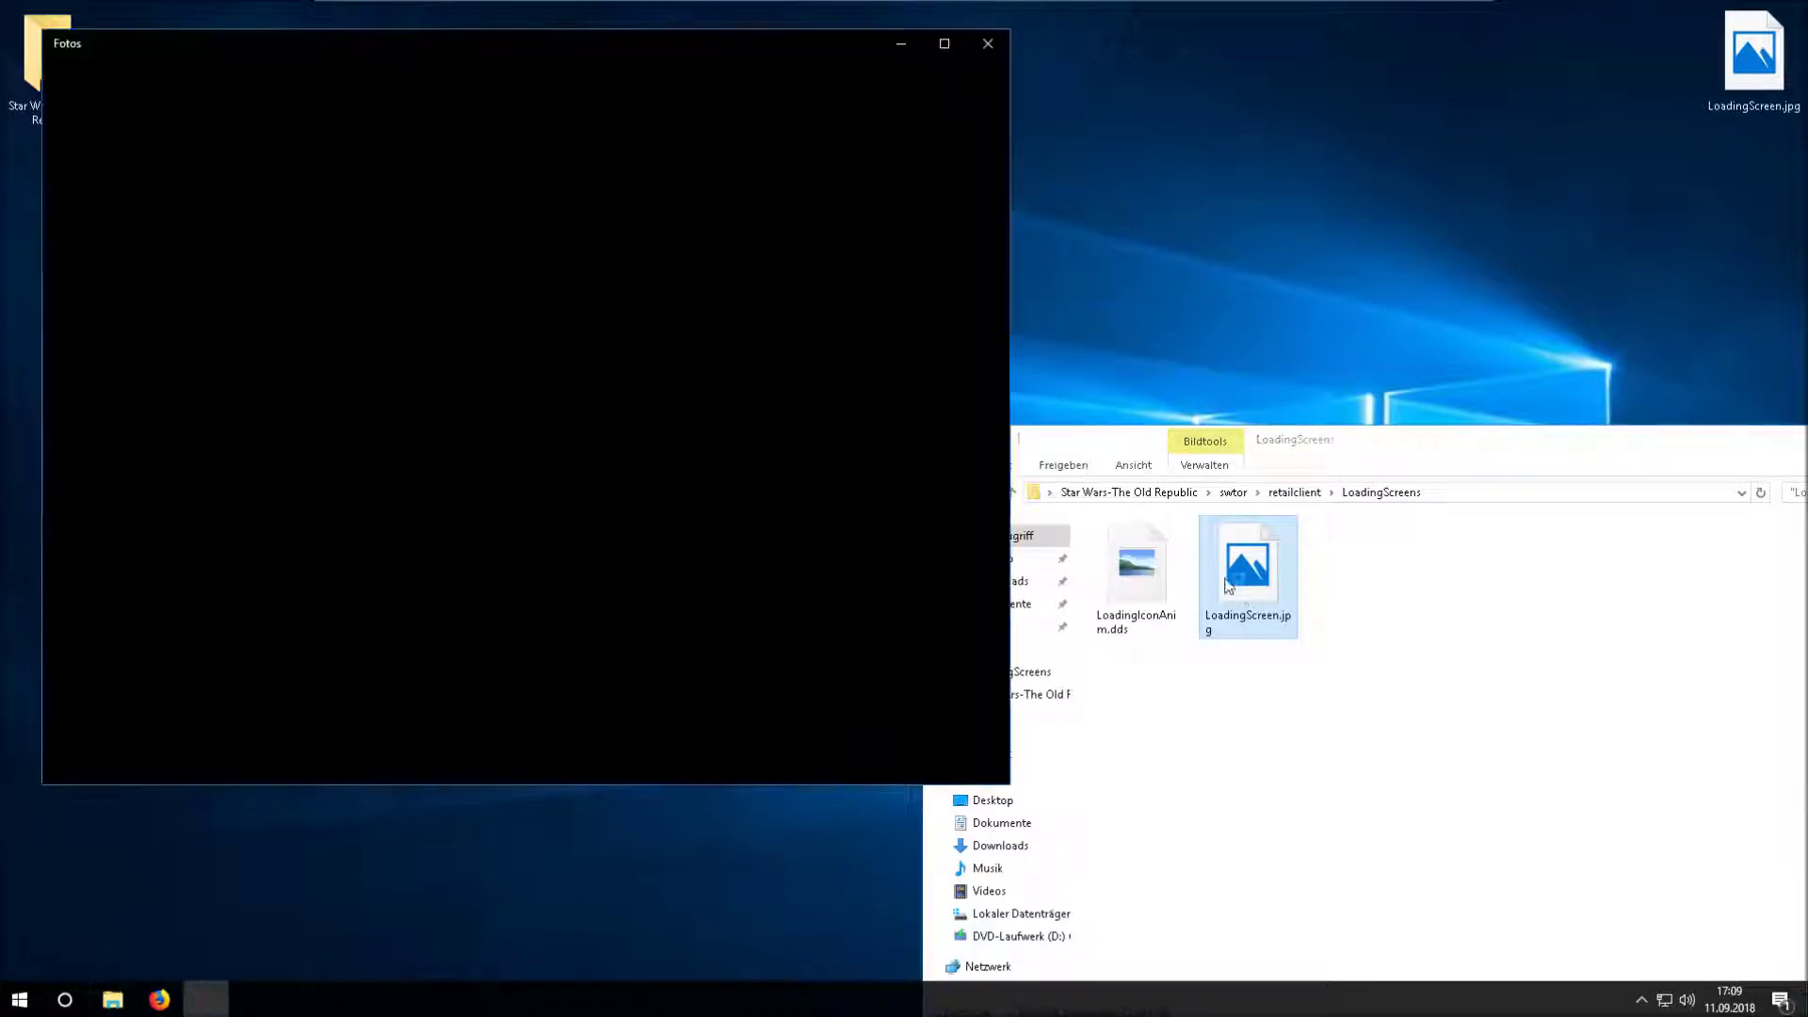
click(989, 45)
click(1022, 694)
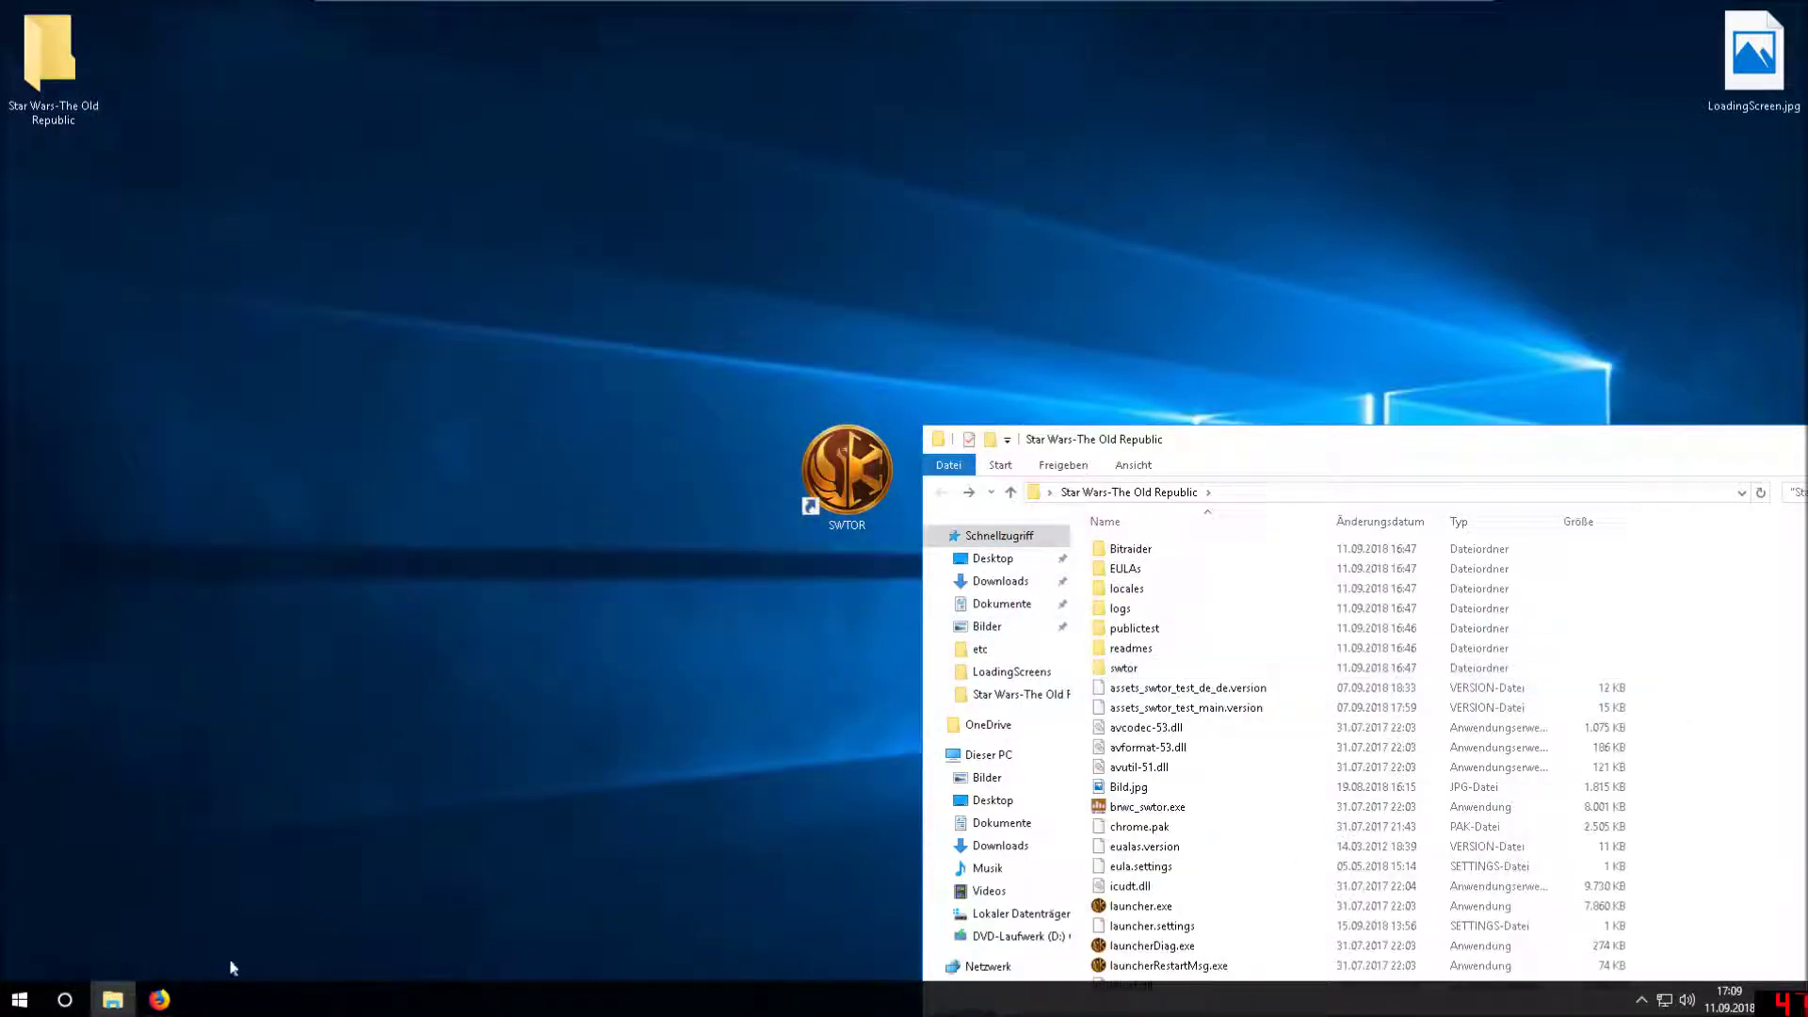
- Switch to Firefox, download SWTOR Ladebildschirm ändern.zip from Google Drive and open it with Windows-Explorer
click(160, 999)
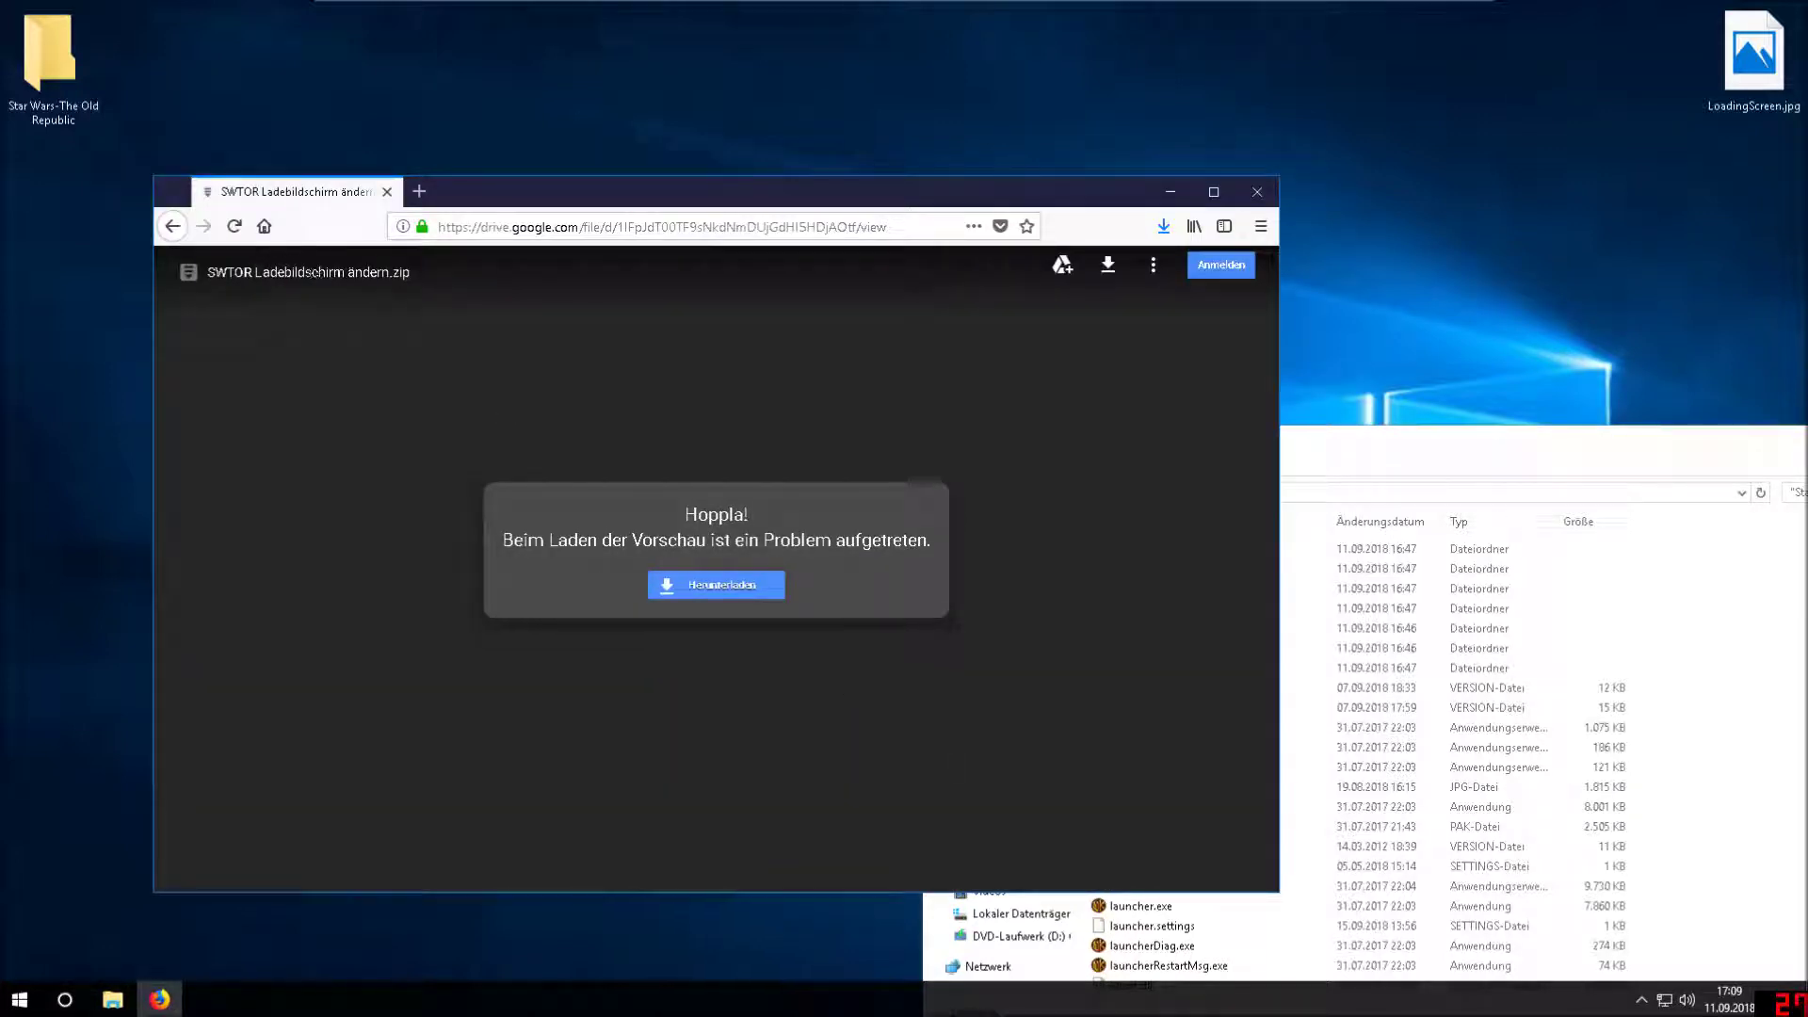
click(735, 588)
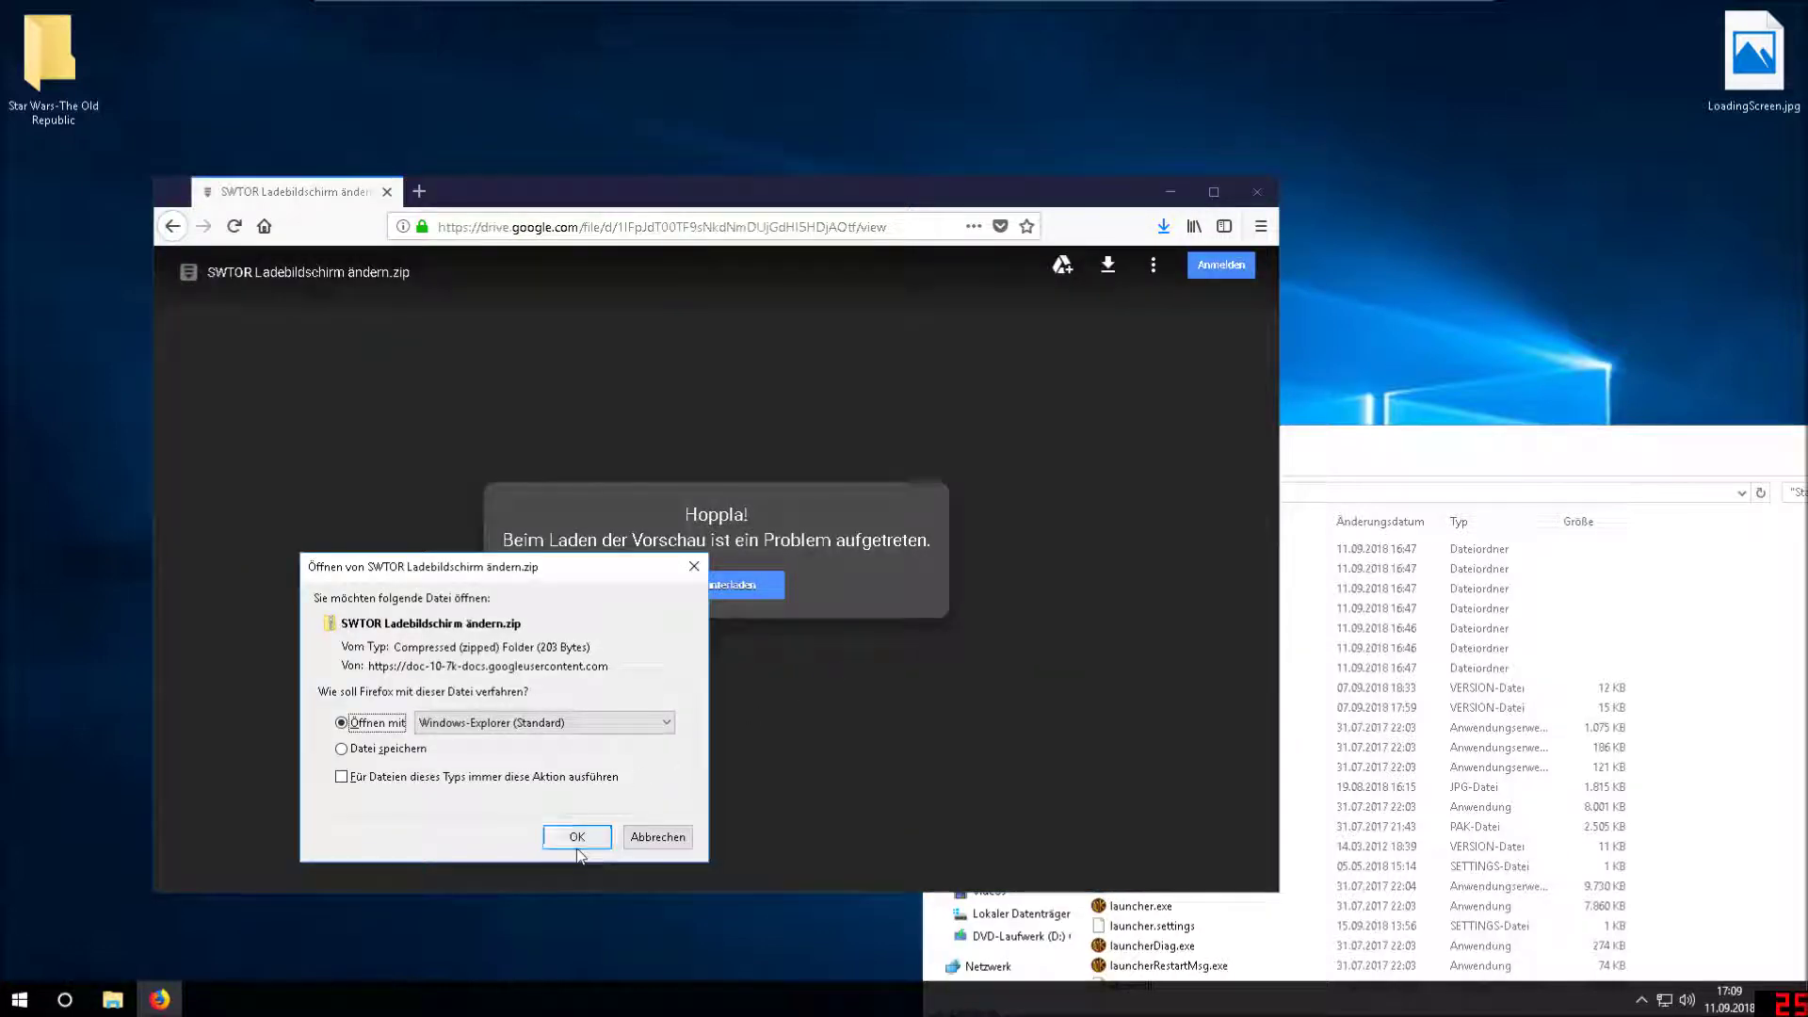
click(577, 837)
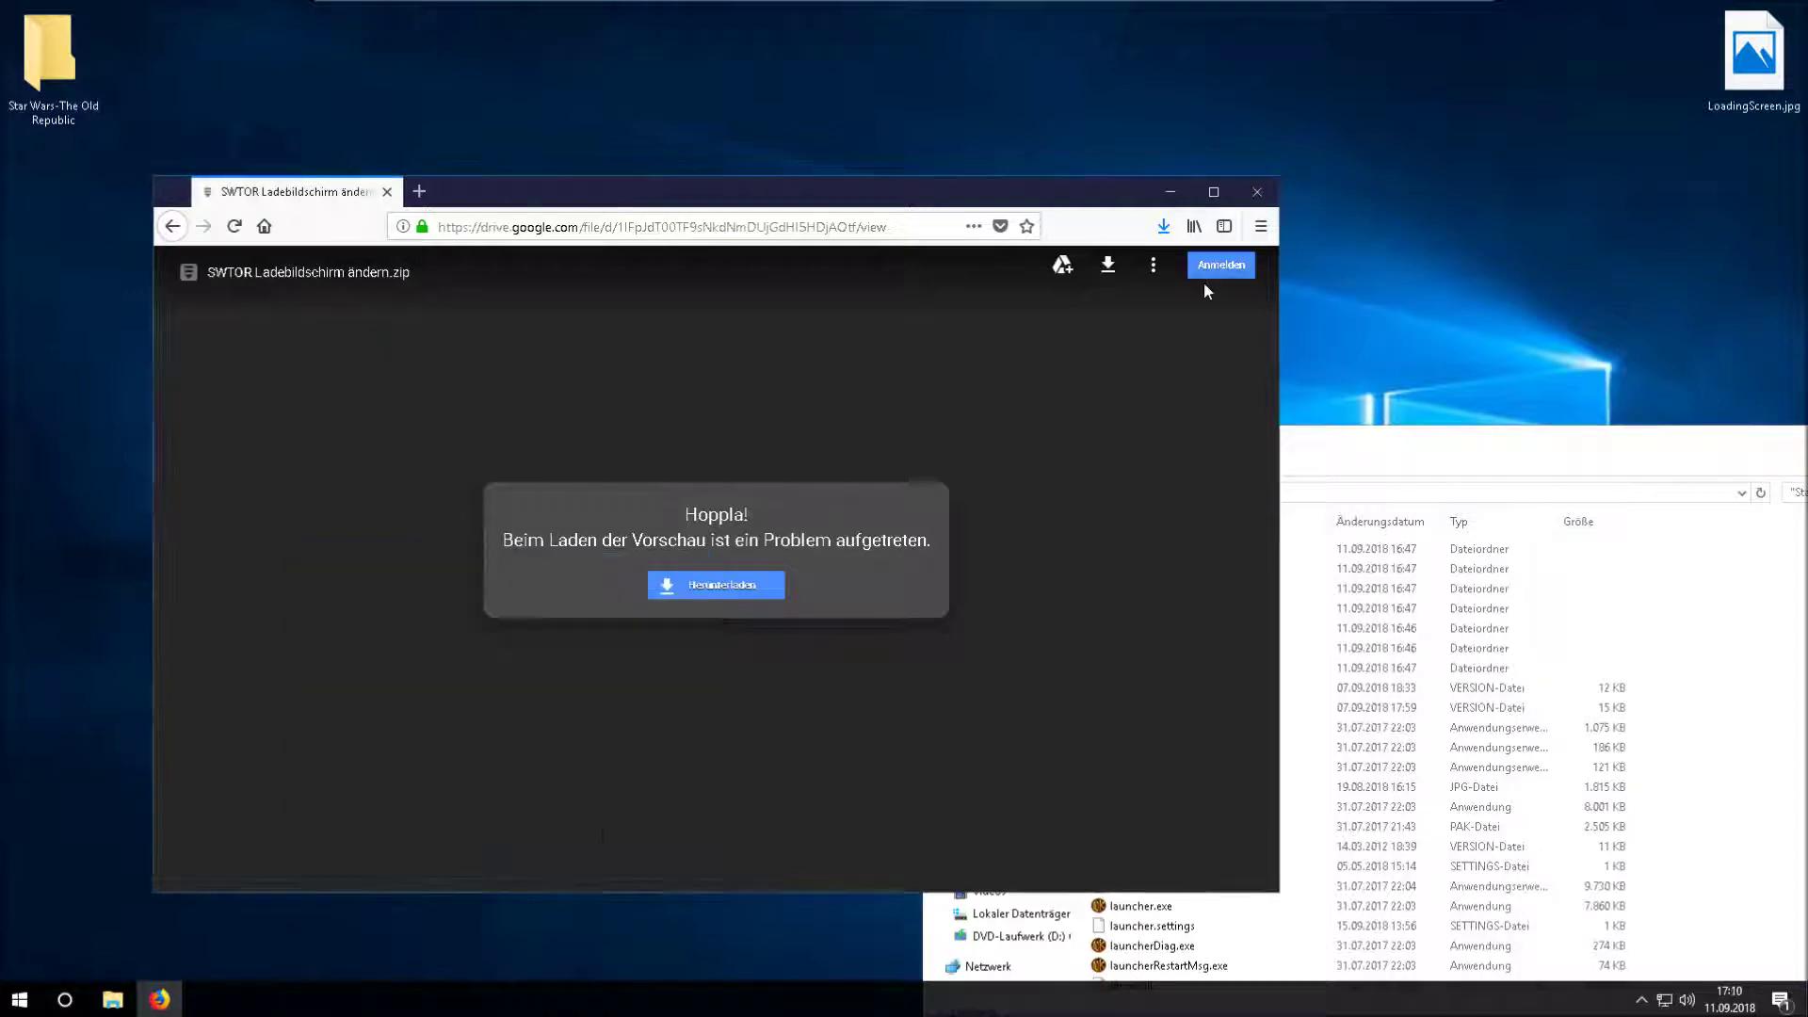
- Extract bild.bat from the archive into the Star Wars-The Old Republic folder and clear away the archive and browser windows
drag(213, 127, 1741, 693)
click(974, 7)
click(957, 11)
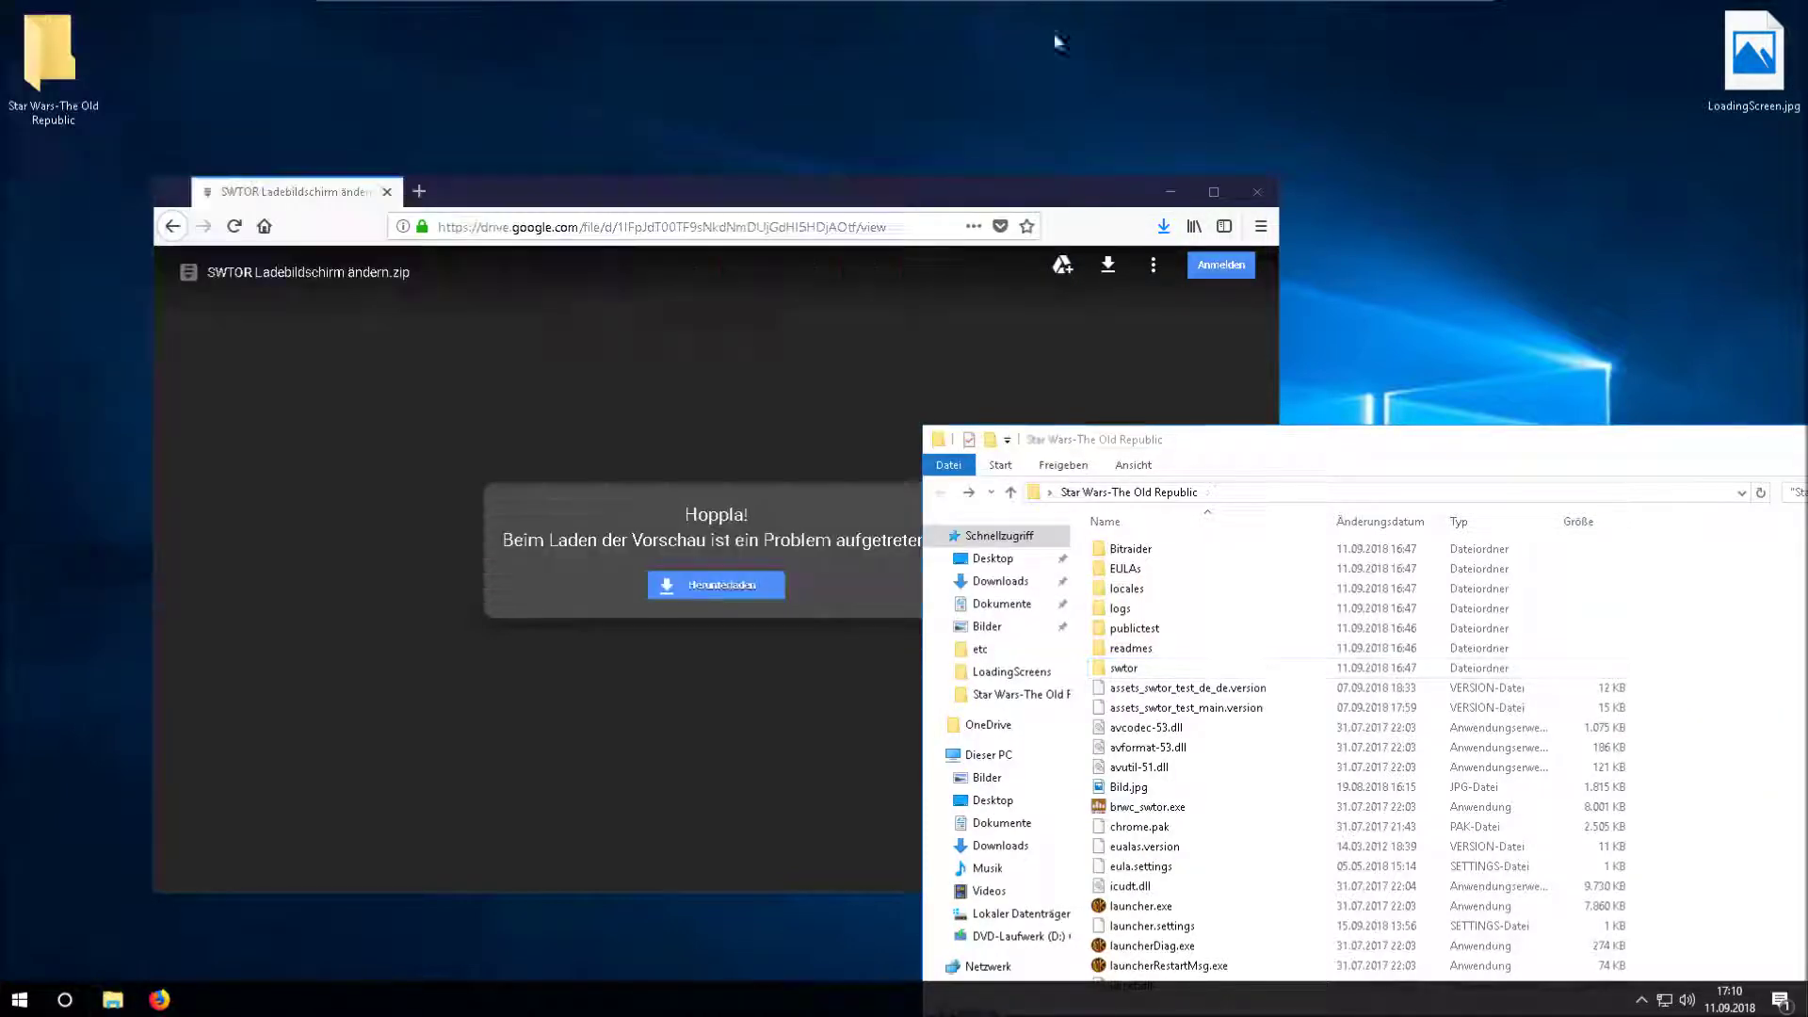
click(1206, 243)
drag(1309, 430, 1041, 326)
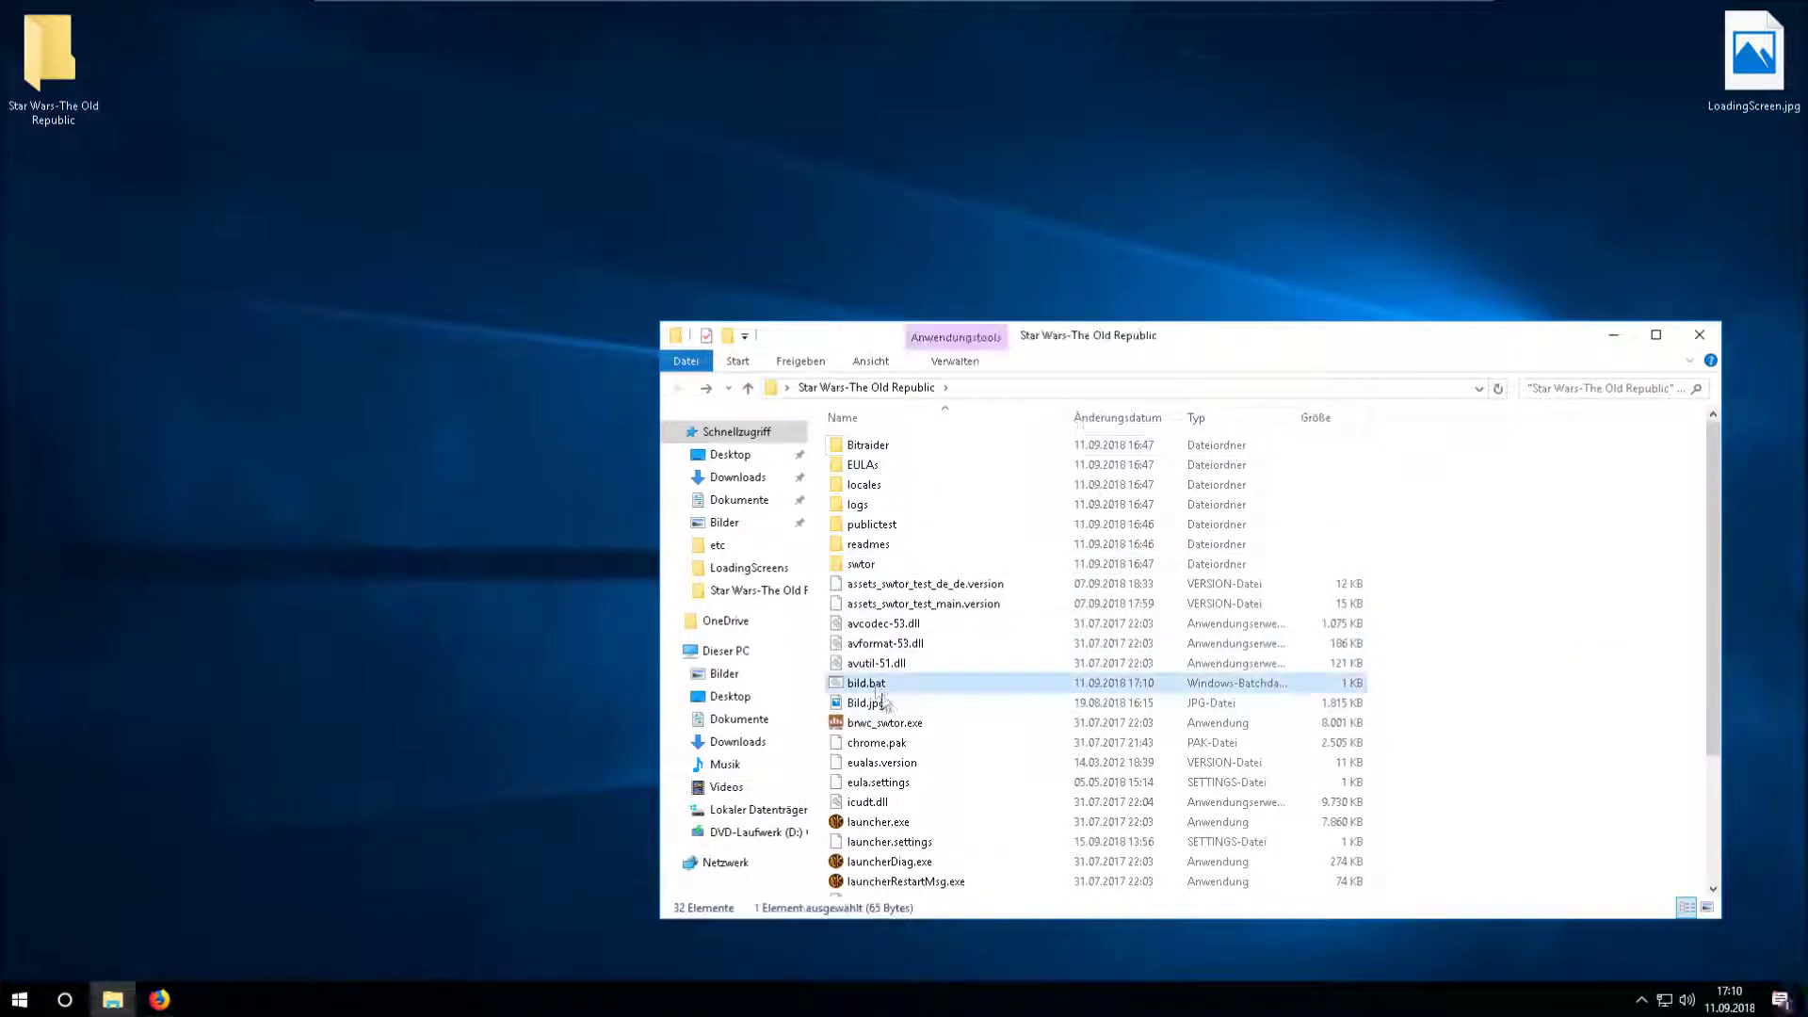
- View Bild.jpg in the Star Wars-The Old Republic folder and close the viewer
click(885, 704)
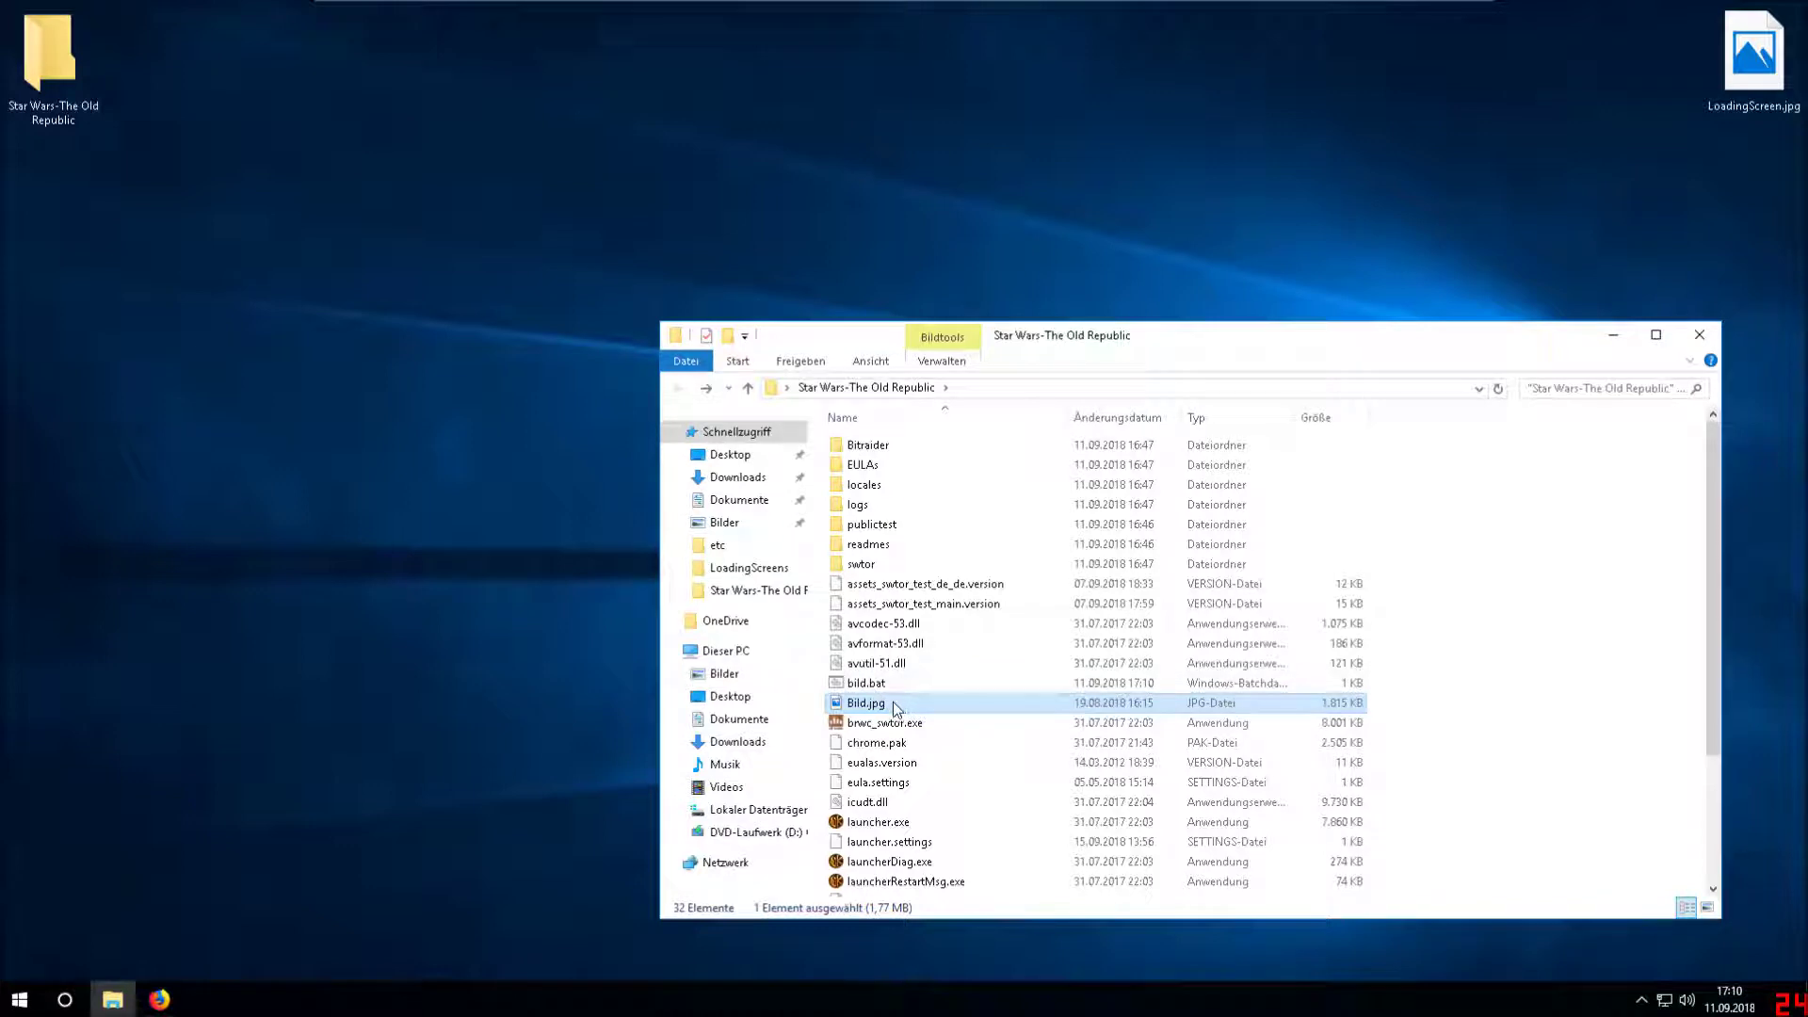
mouse_move(881, 711)
double_click(881, 708)
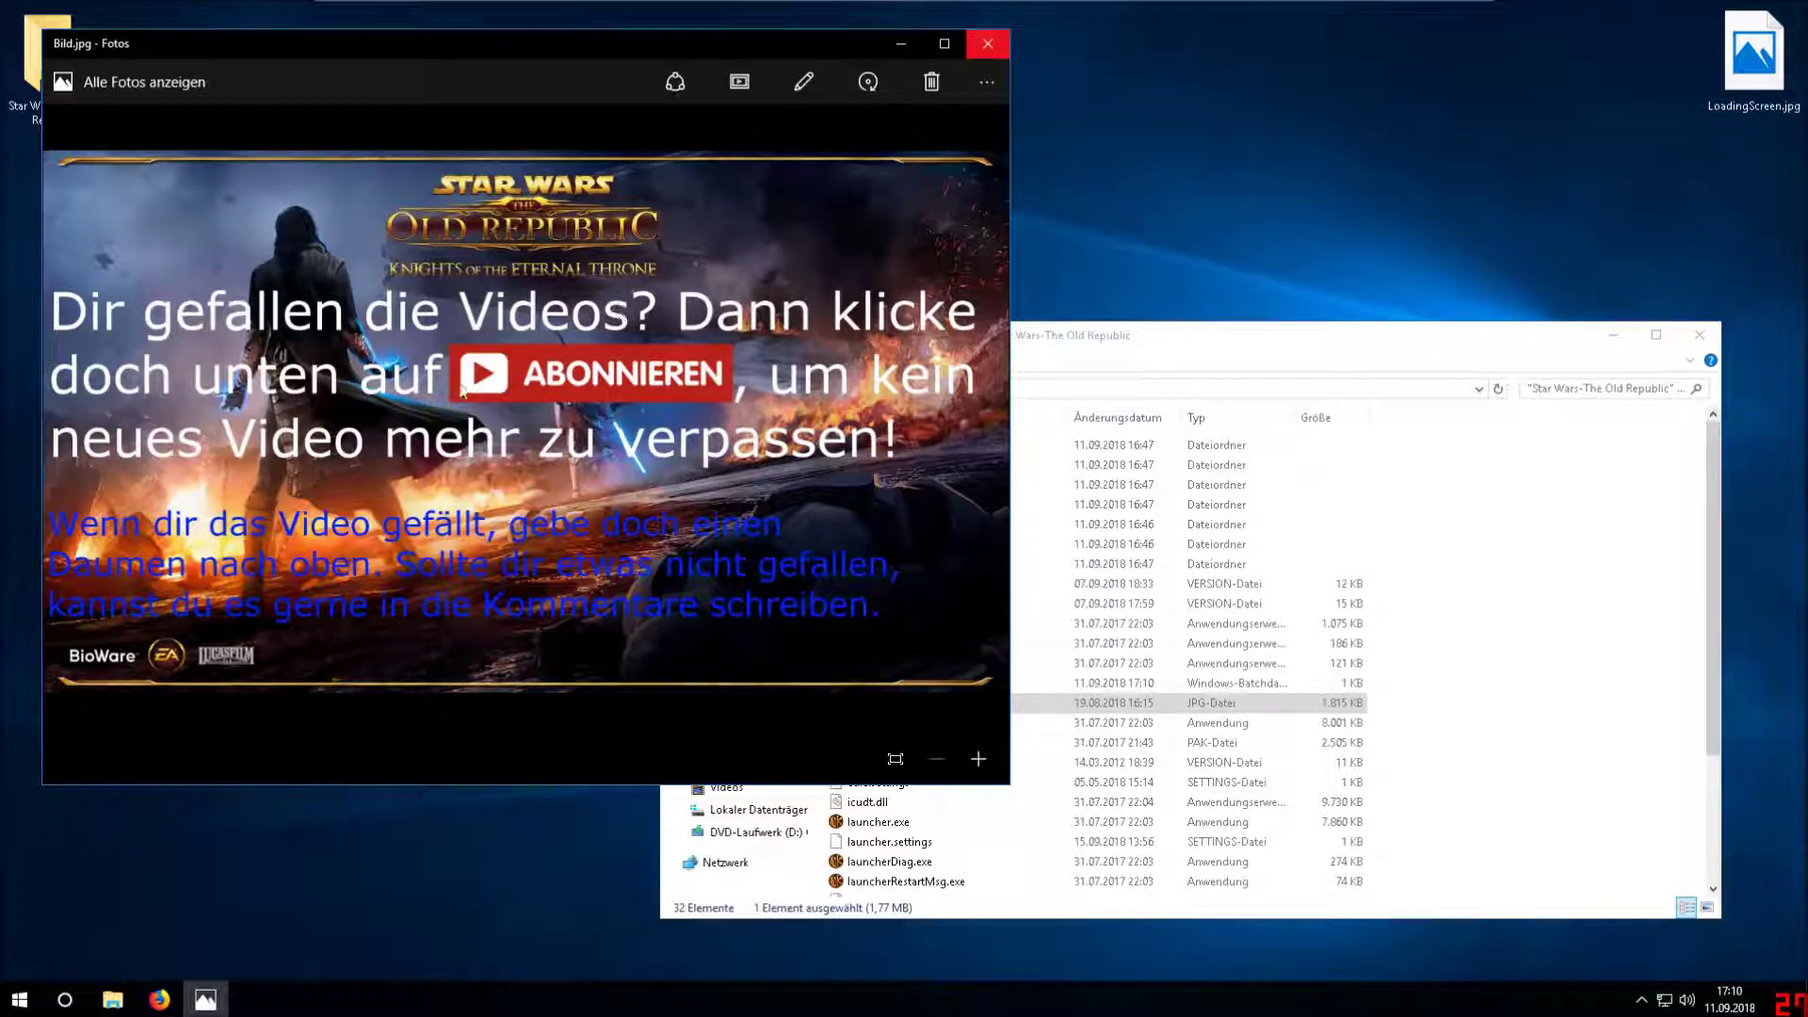
click(995, 55)
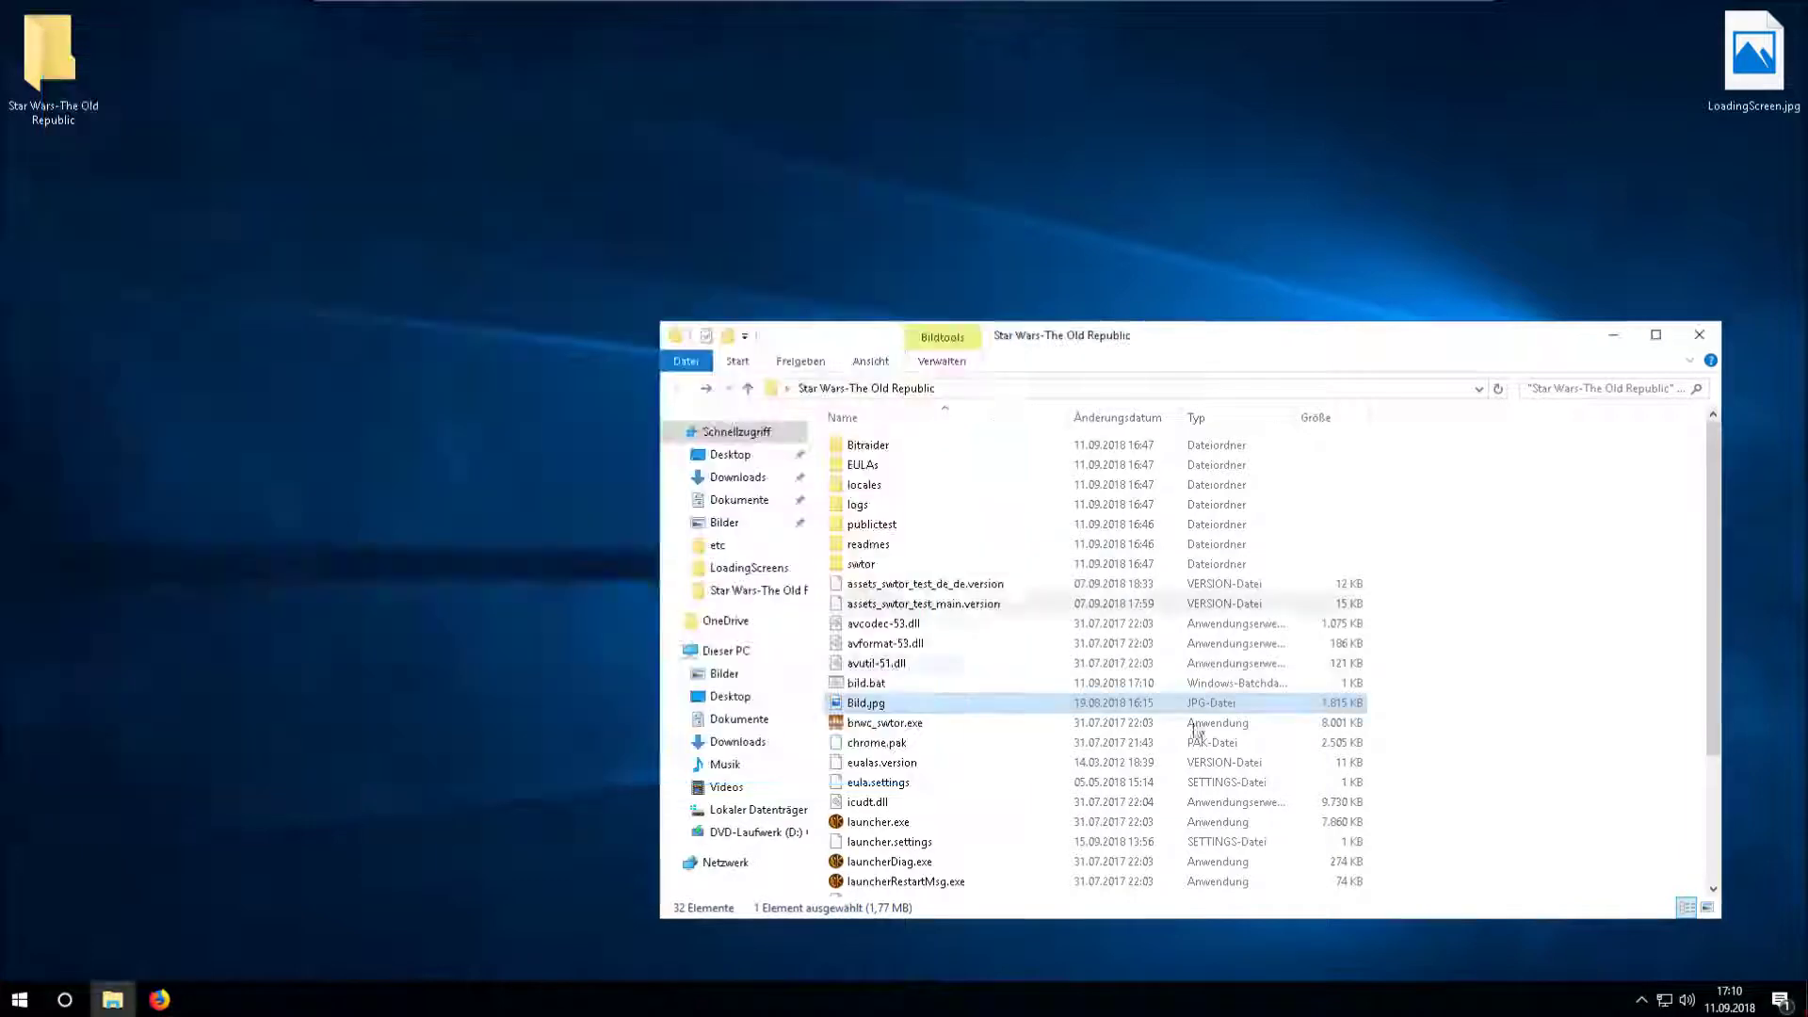
- Create a desktop shortcut to bild.bat from the Star Wars-The Old Republic folder
click(874, 688)
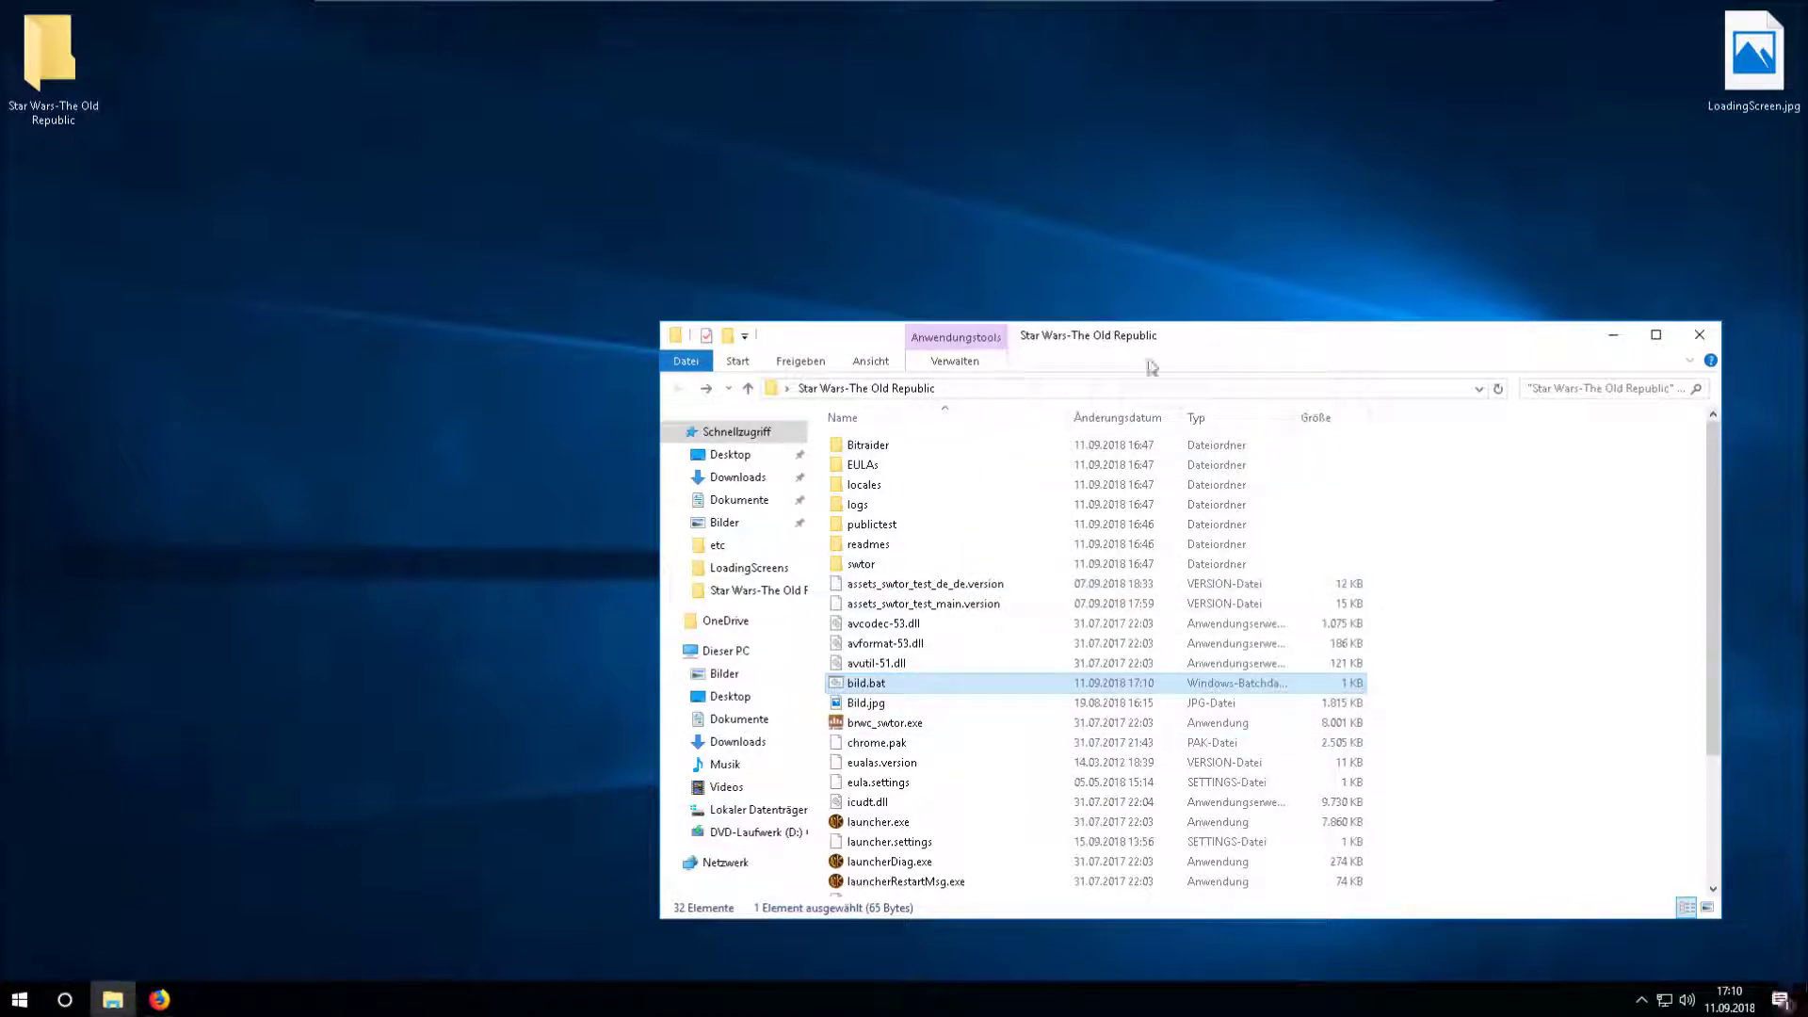
right_click(886, 682)
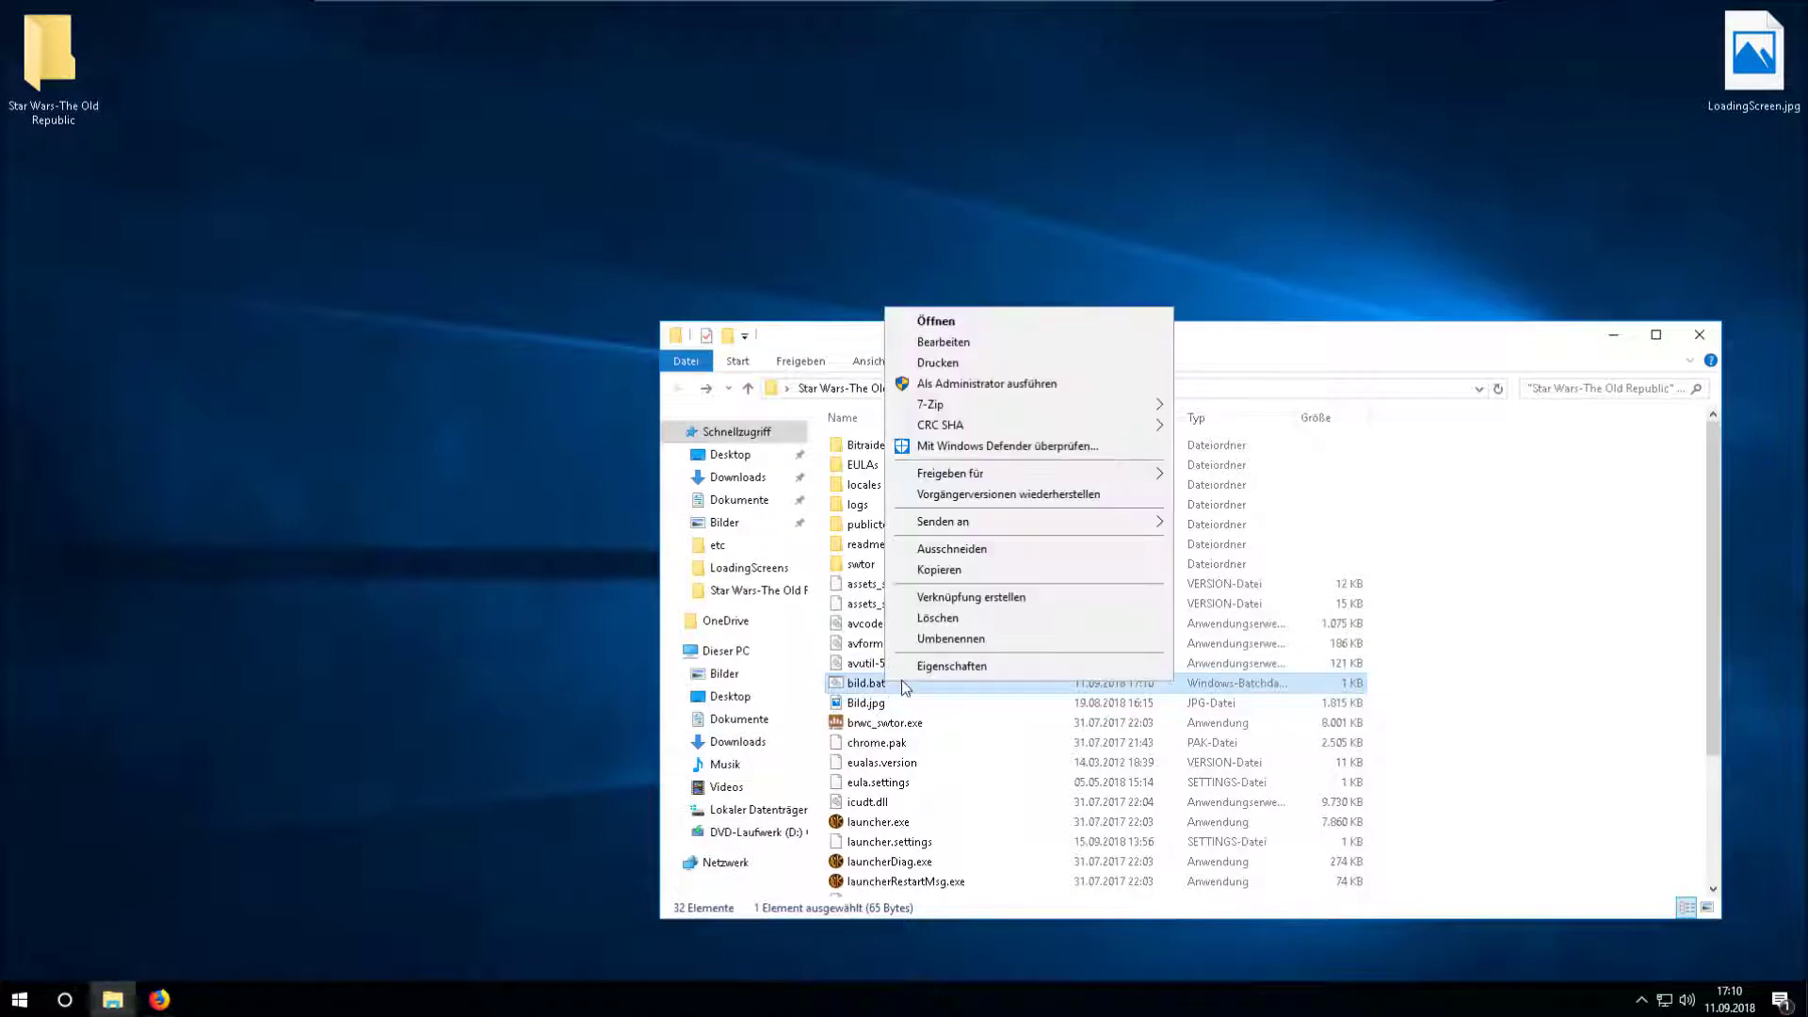
mouse_move(972, 527)
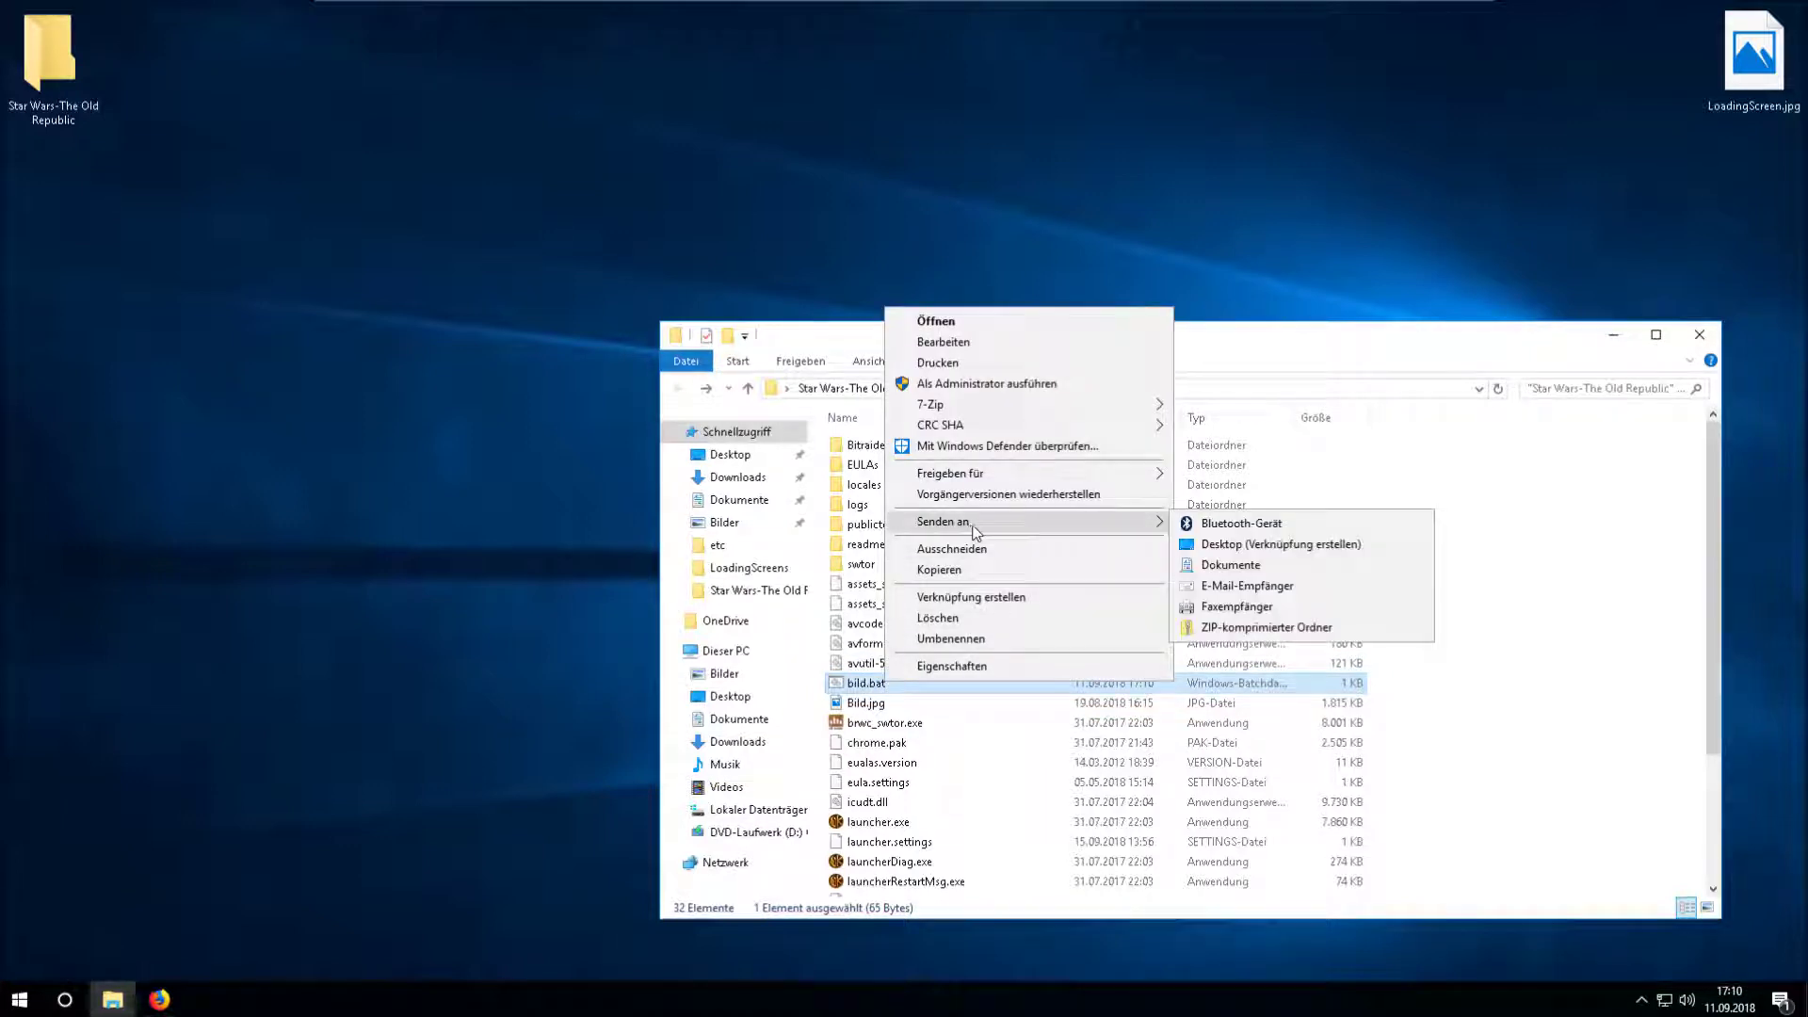
click(1233, 548)
- Rename the new bild.bat shortcut on the desktop as SWTOR Ladebild
click(76, 262)
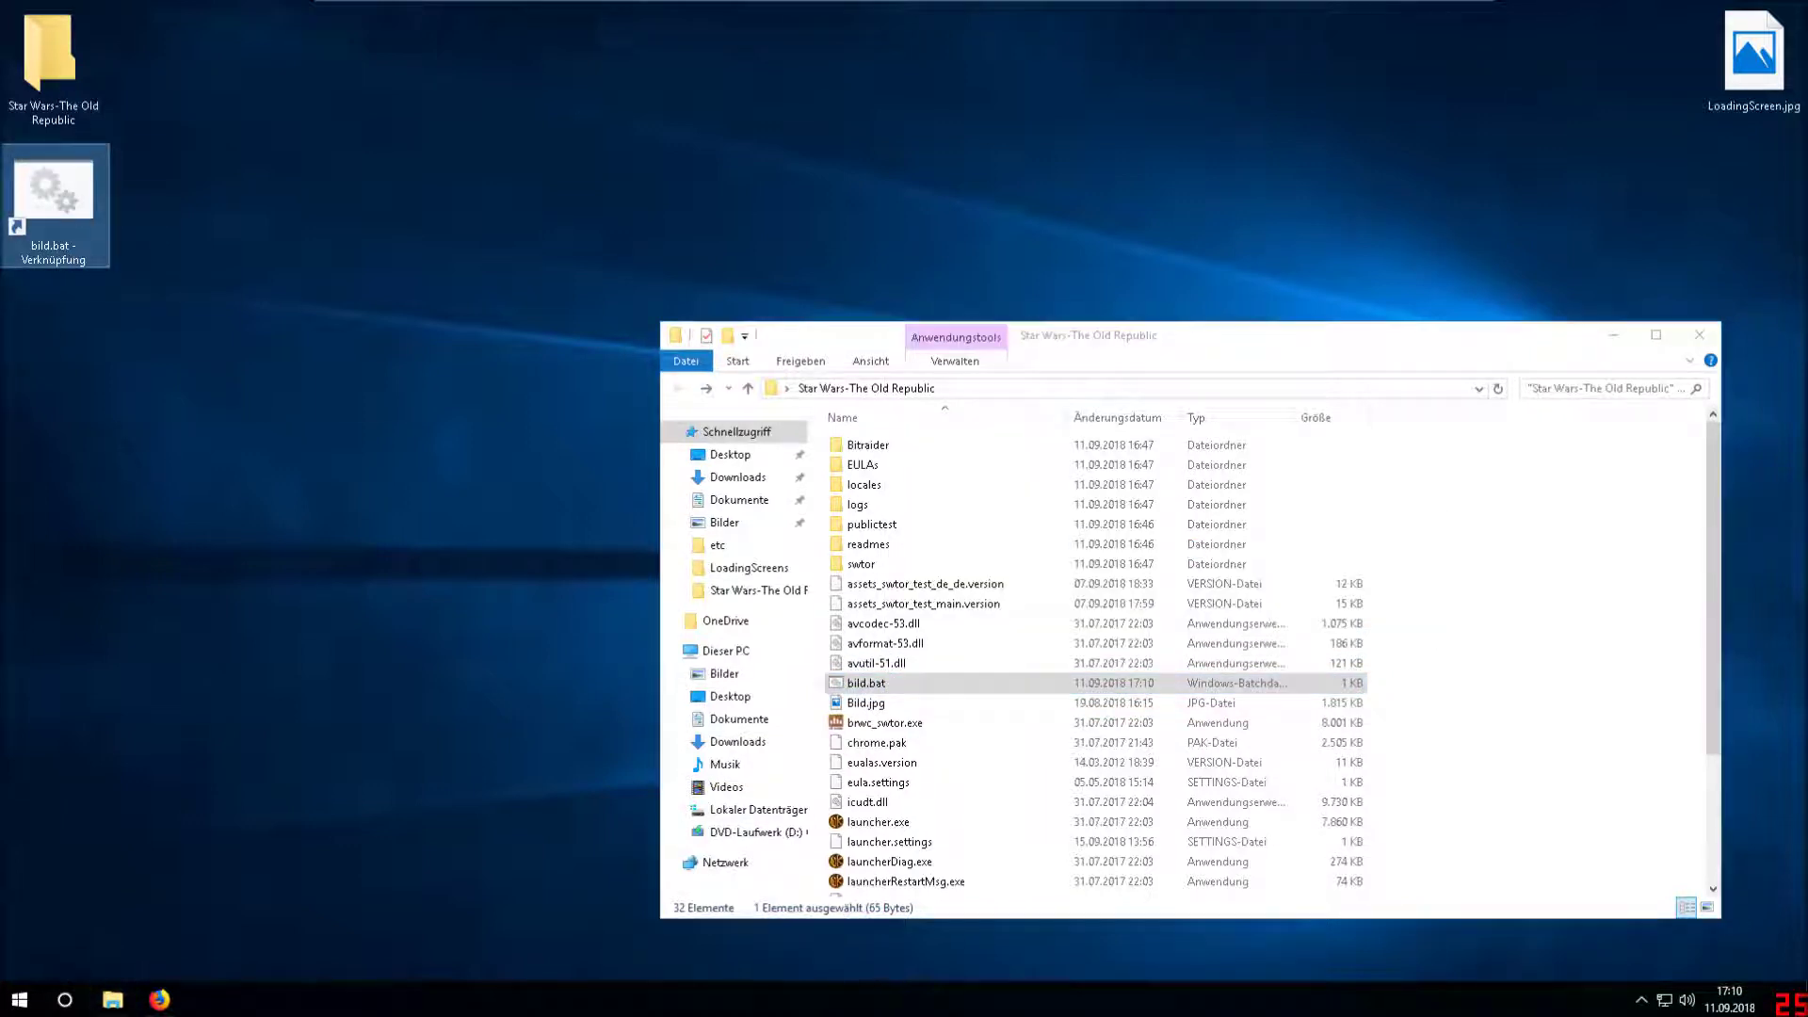
key(F2)
text(SWTOR Ladebi)
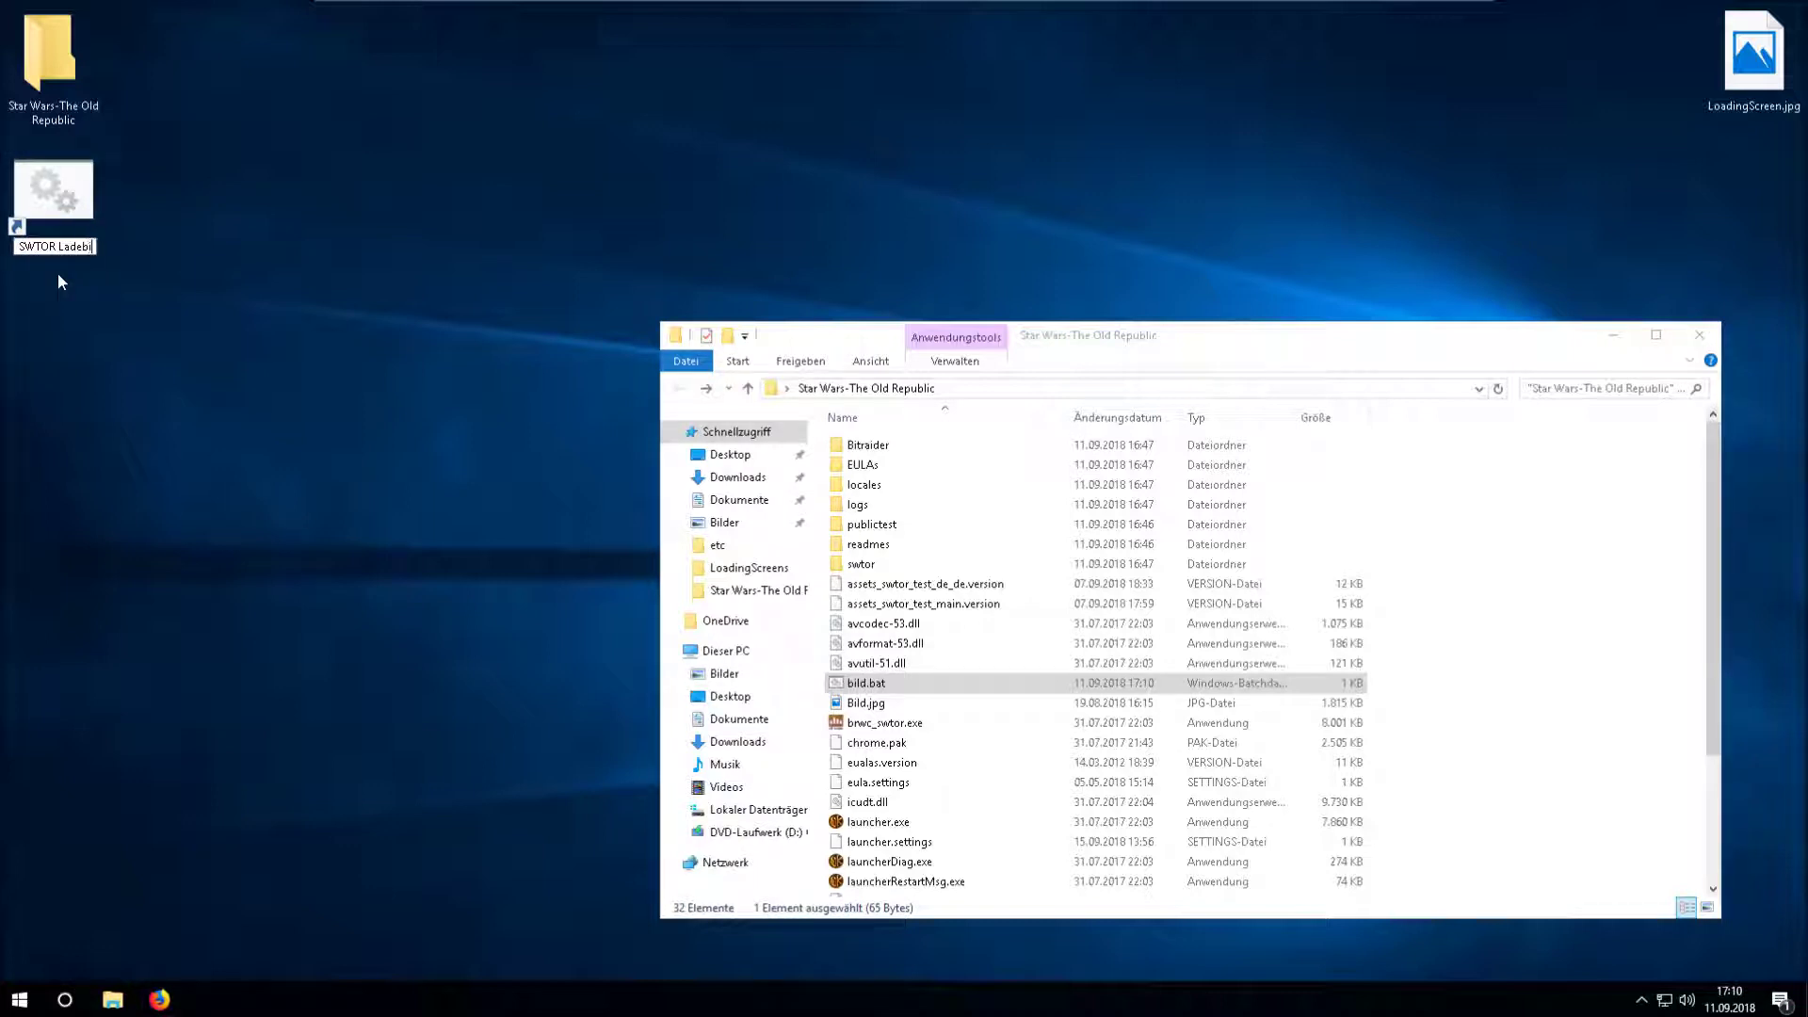
key(Return)
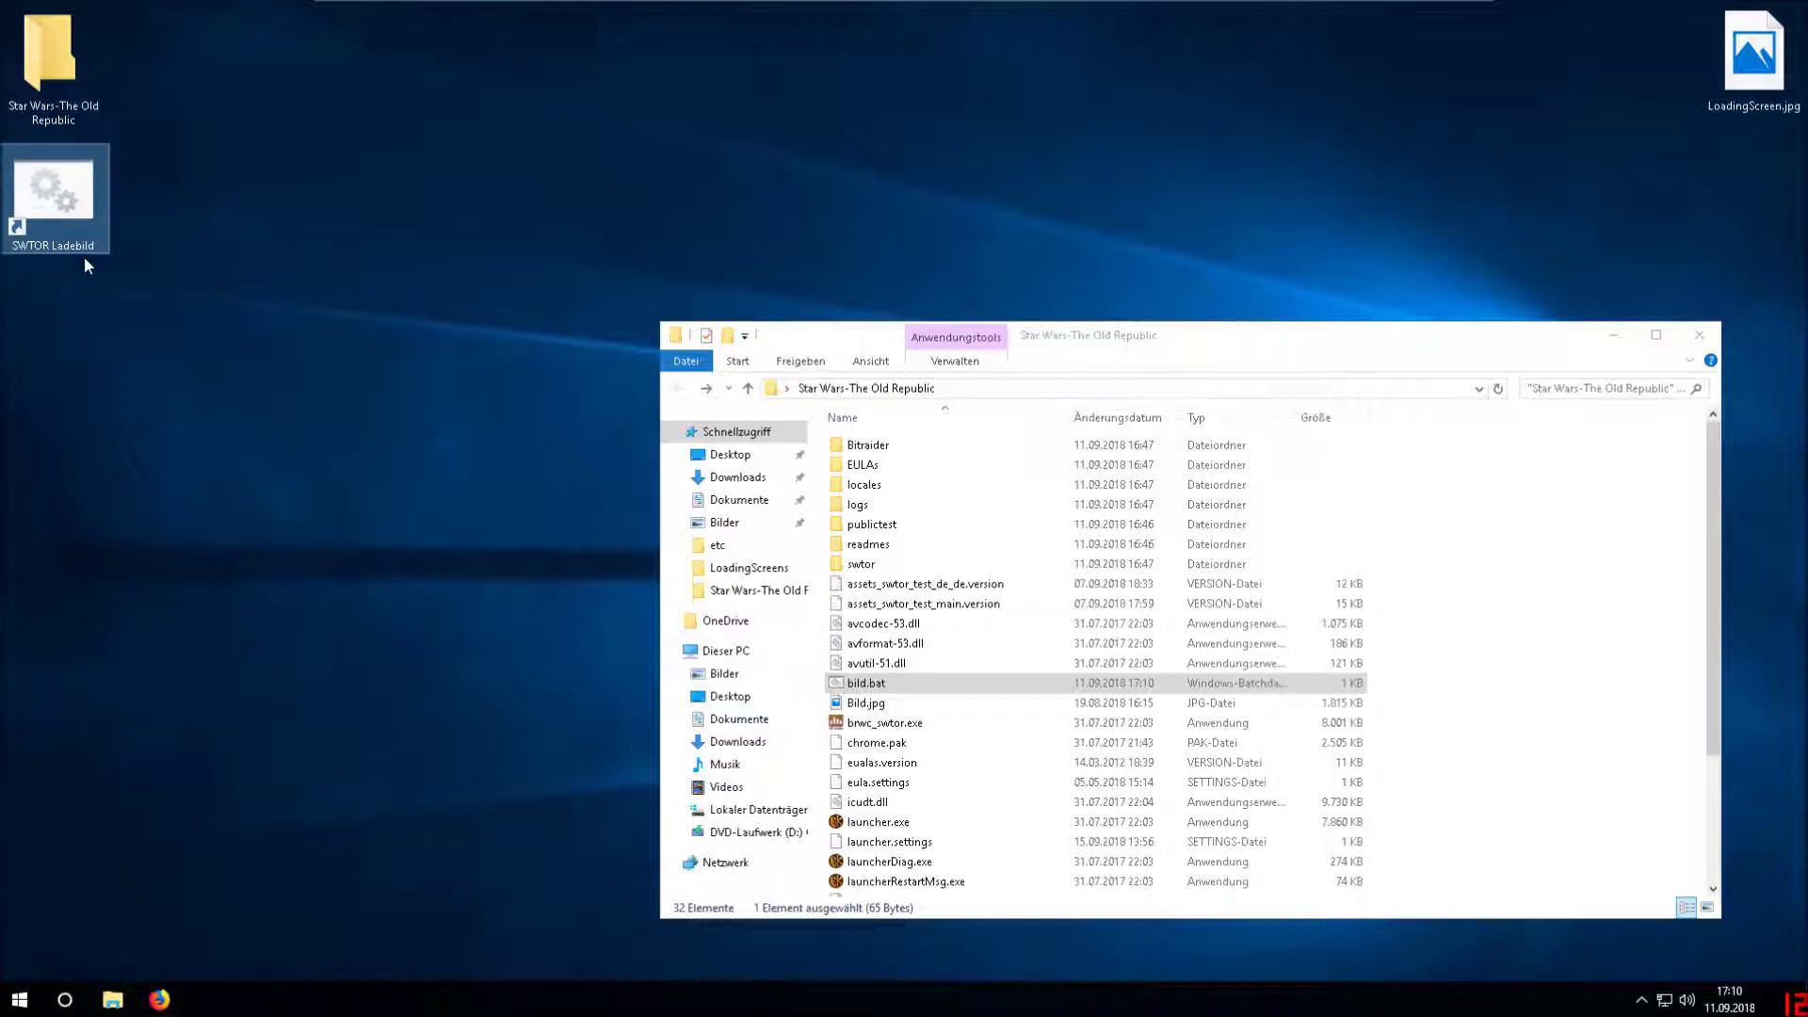
- Change the SWTOR Ladebild shortcut's icon to the blue four-arrow symbol from the shell32 list and apply it
right_click(52, 219)
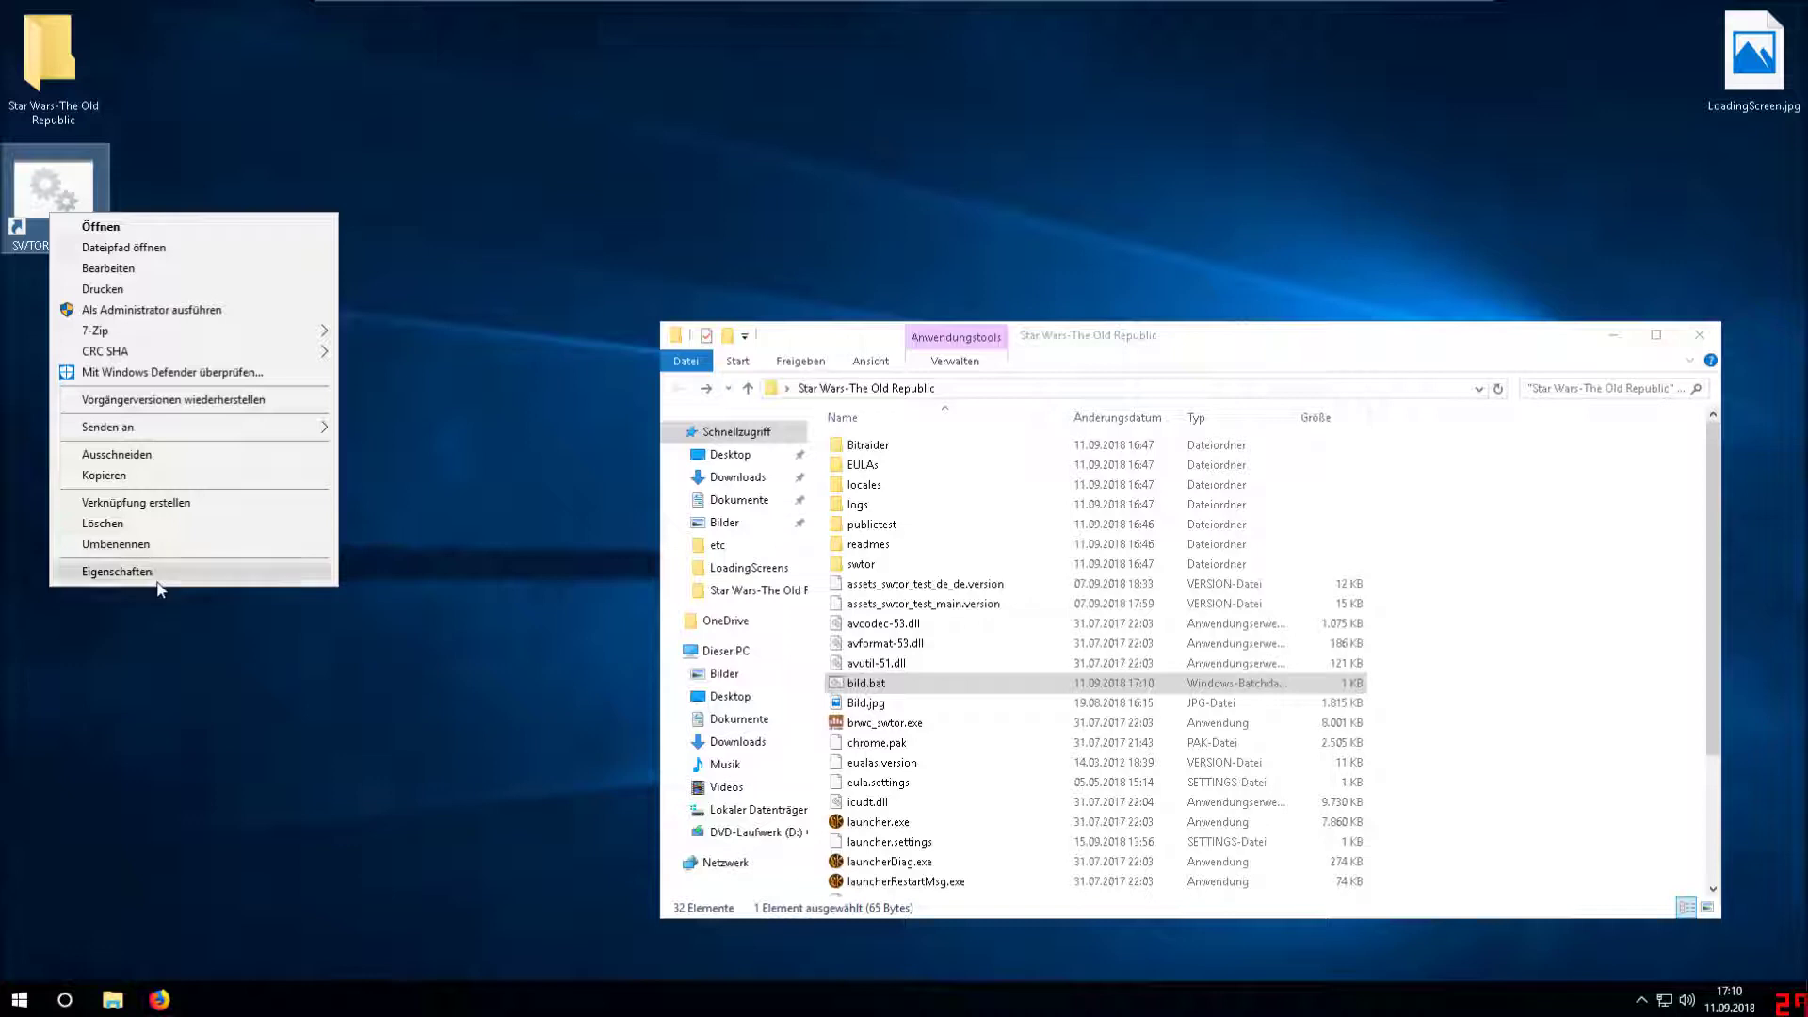
click(117, 572)
click(229, 558)
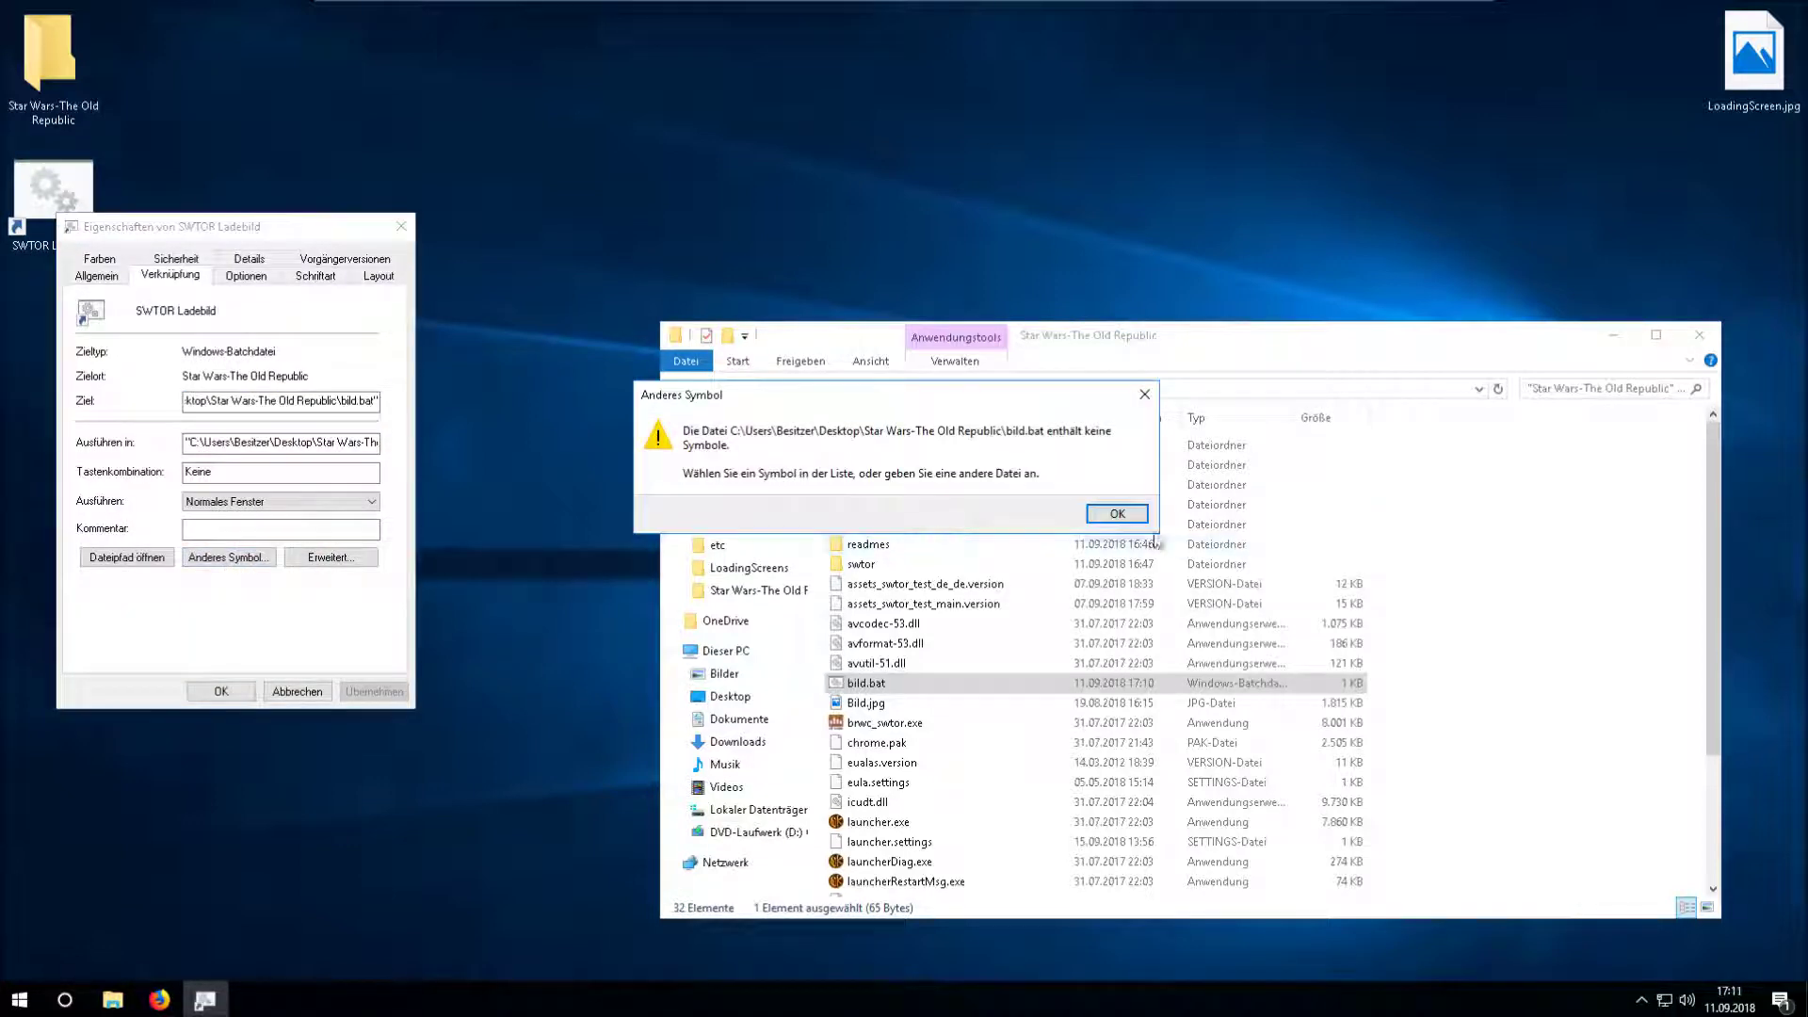
click(1117, 514)
drag(160, 606, 250, 608)
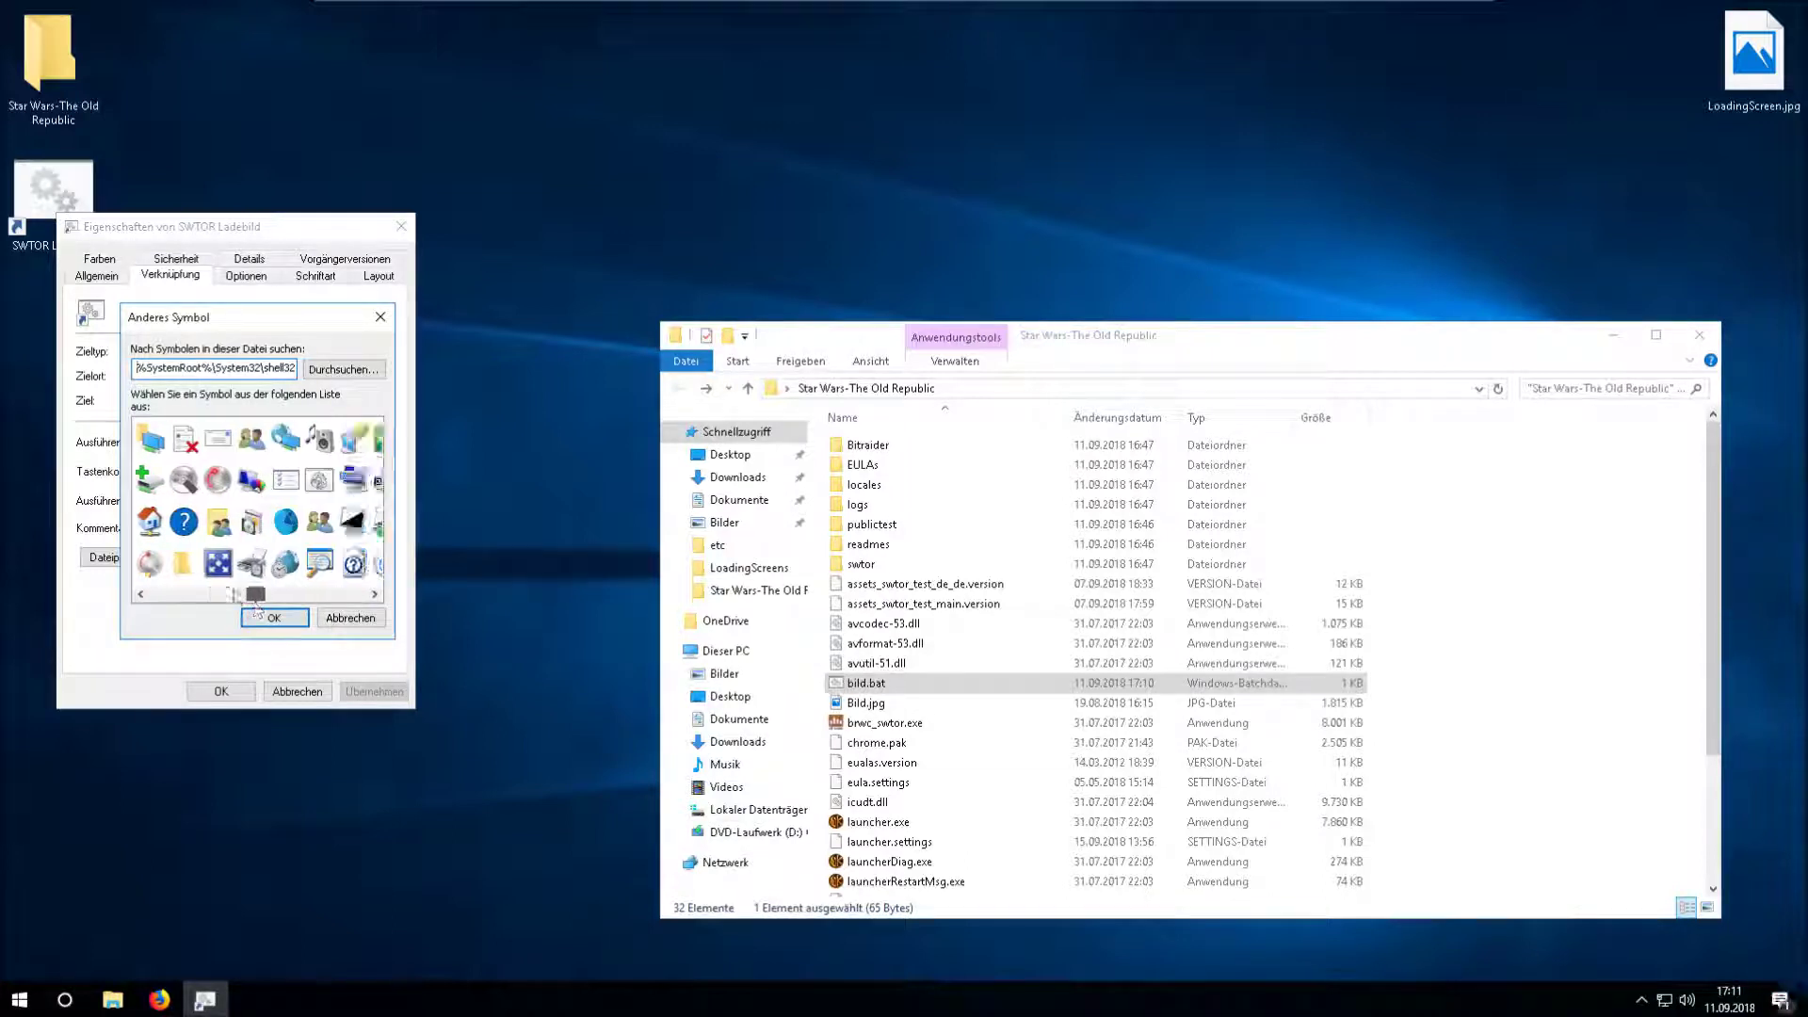
click(262, 618)
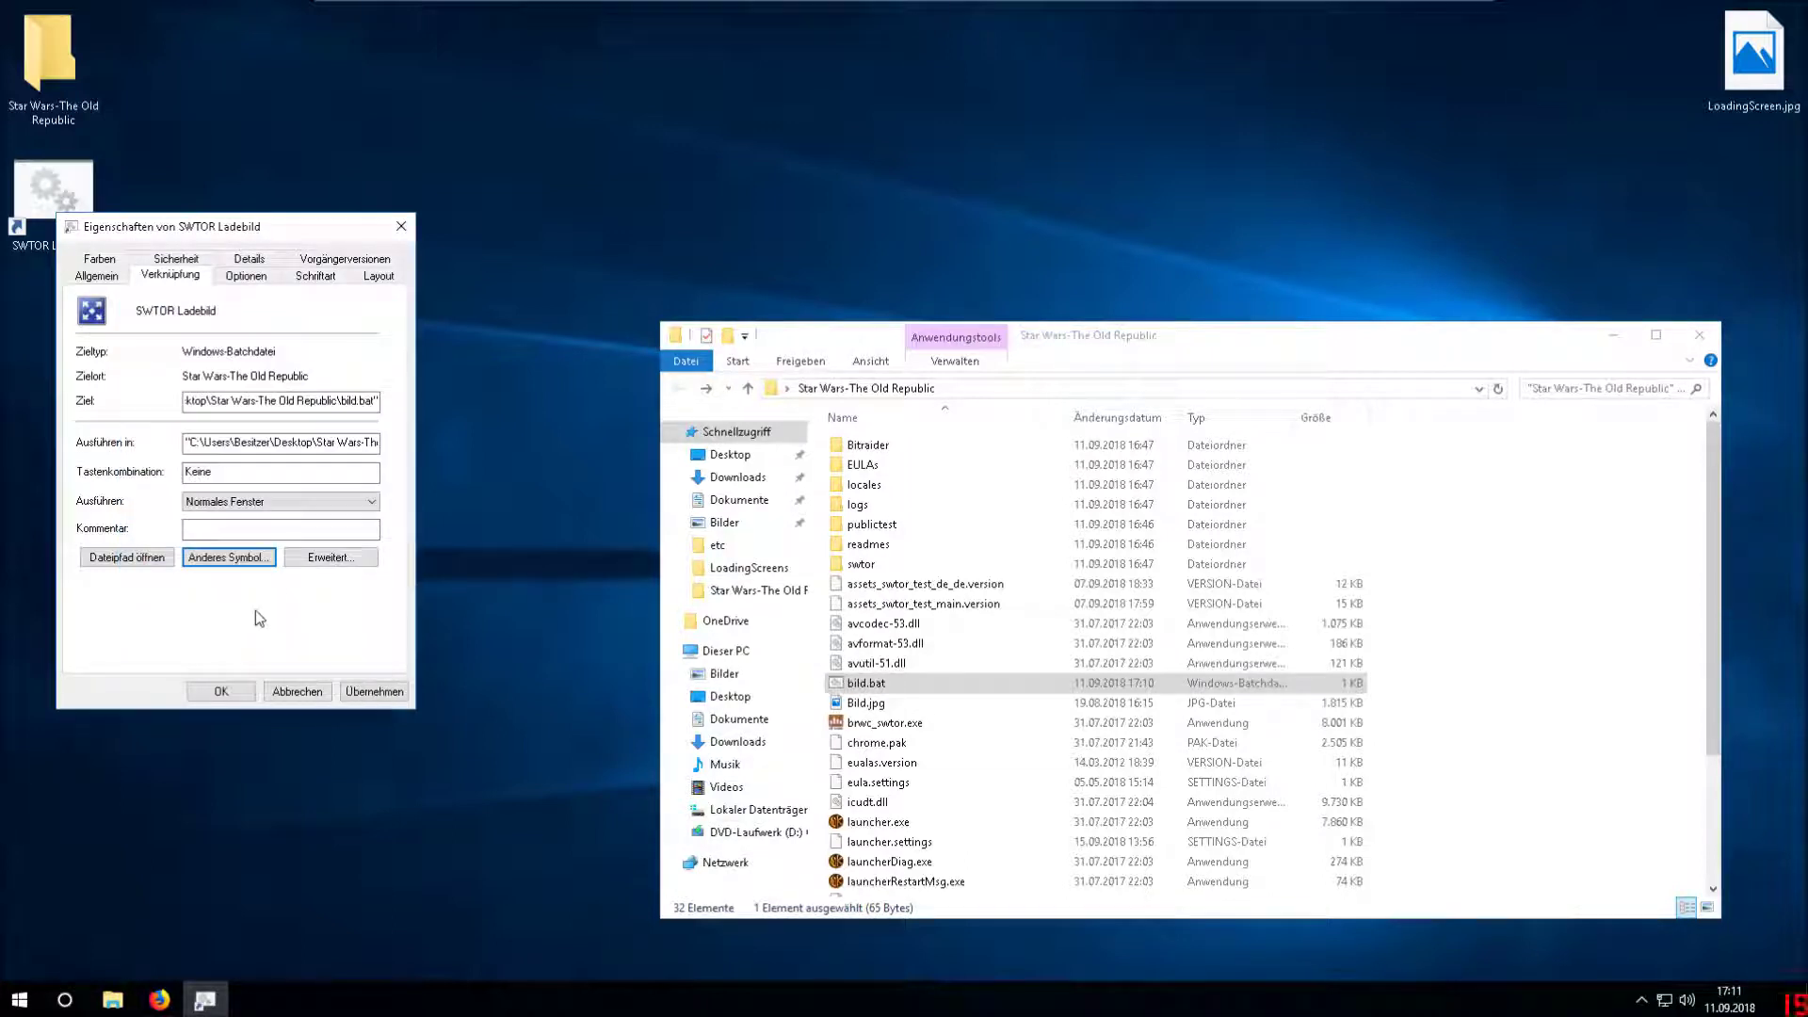
click(374, 691)
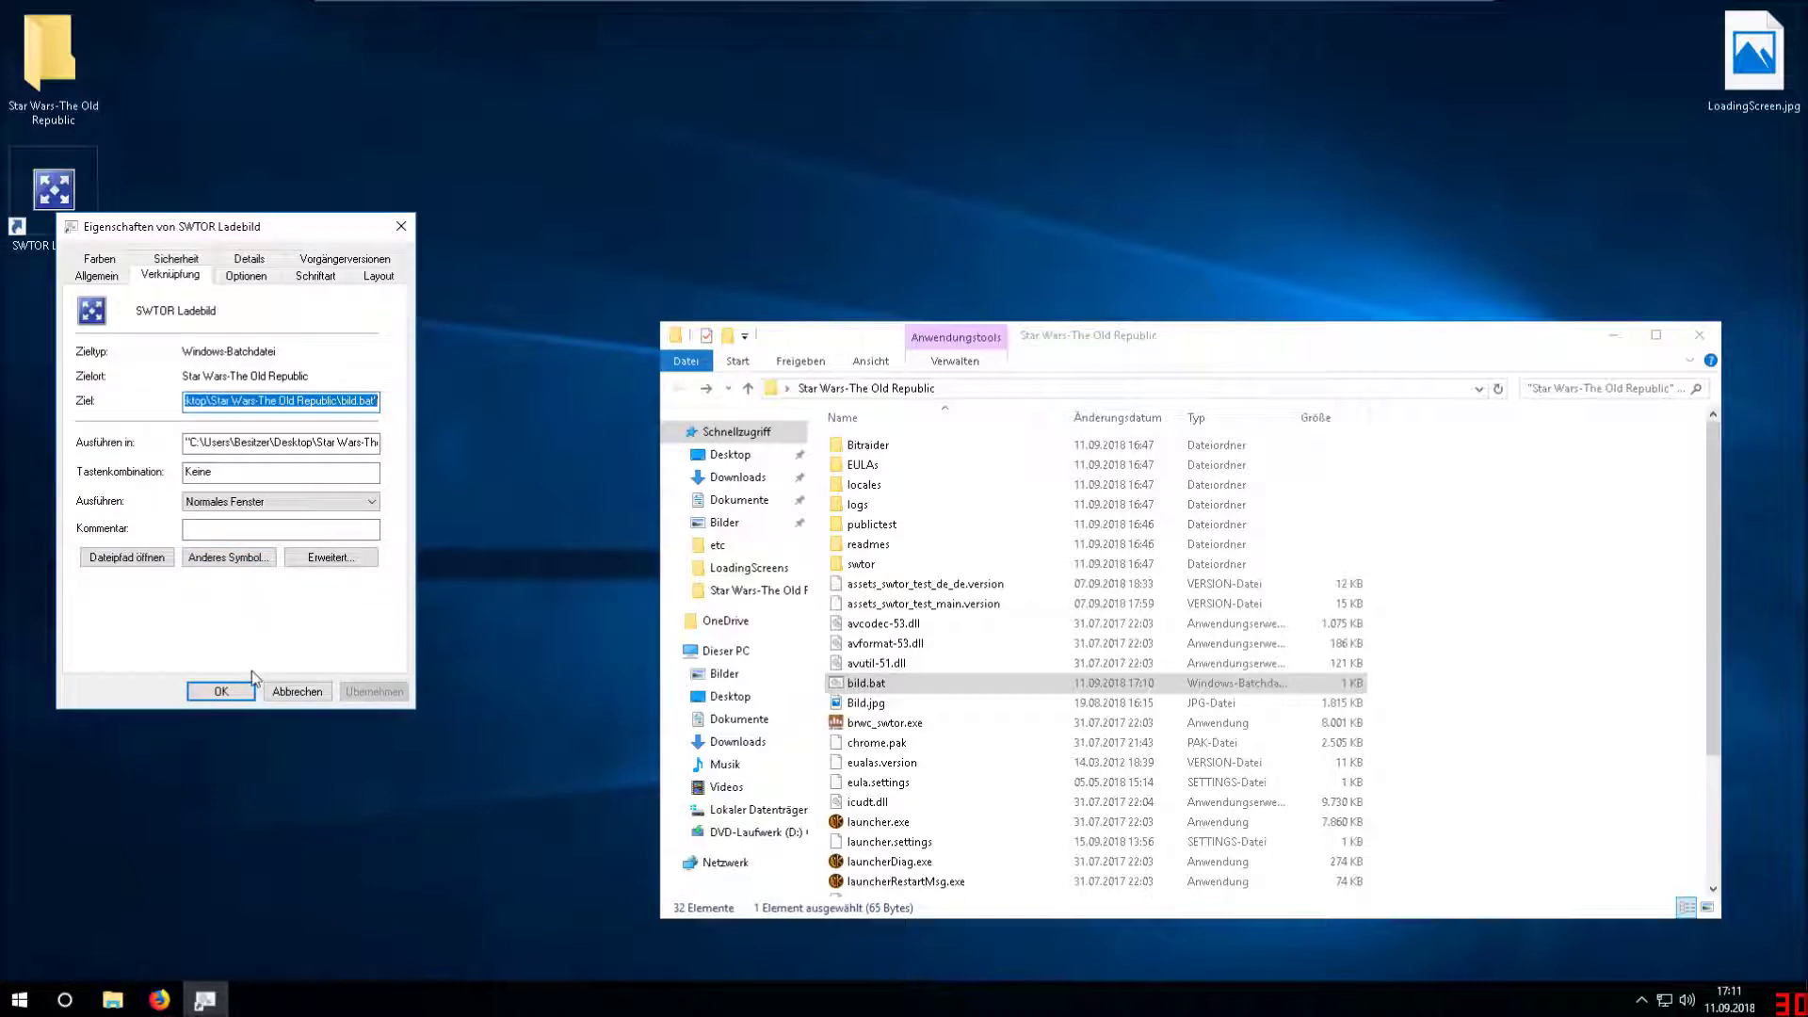
click(226, 692)
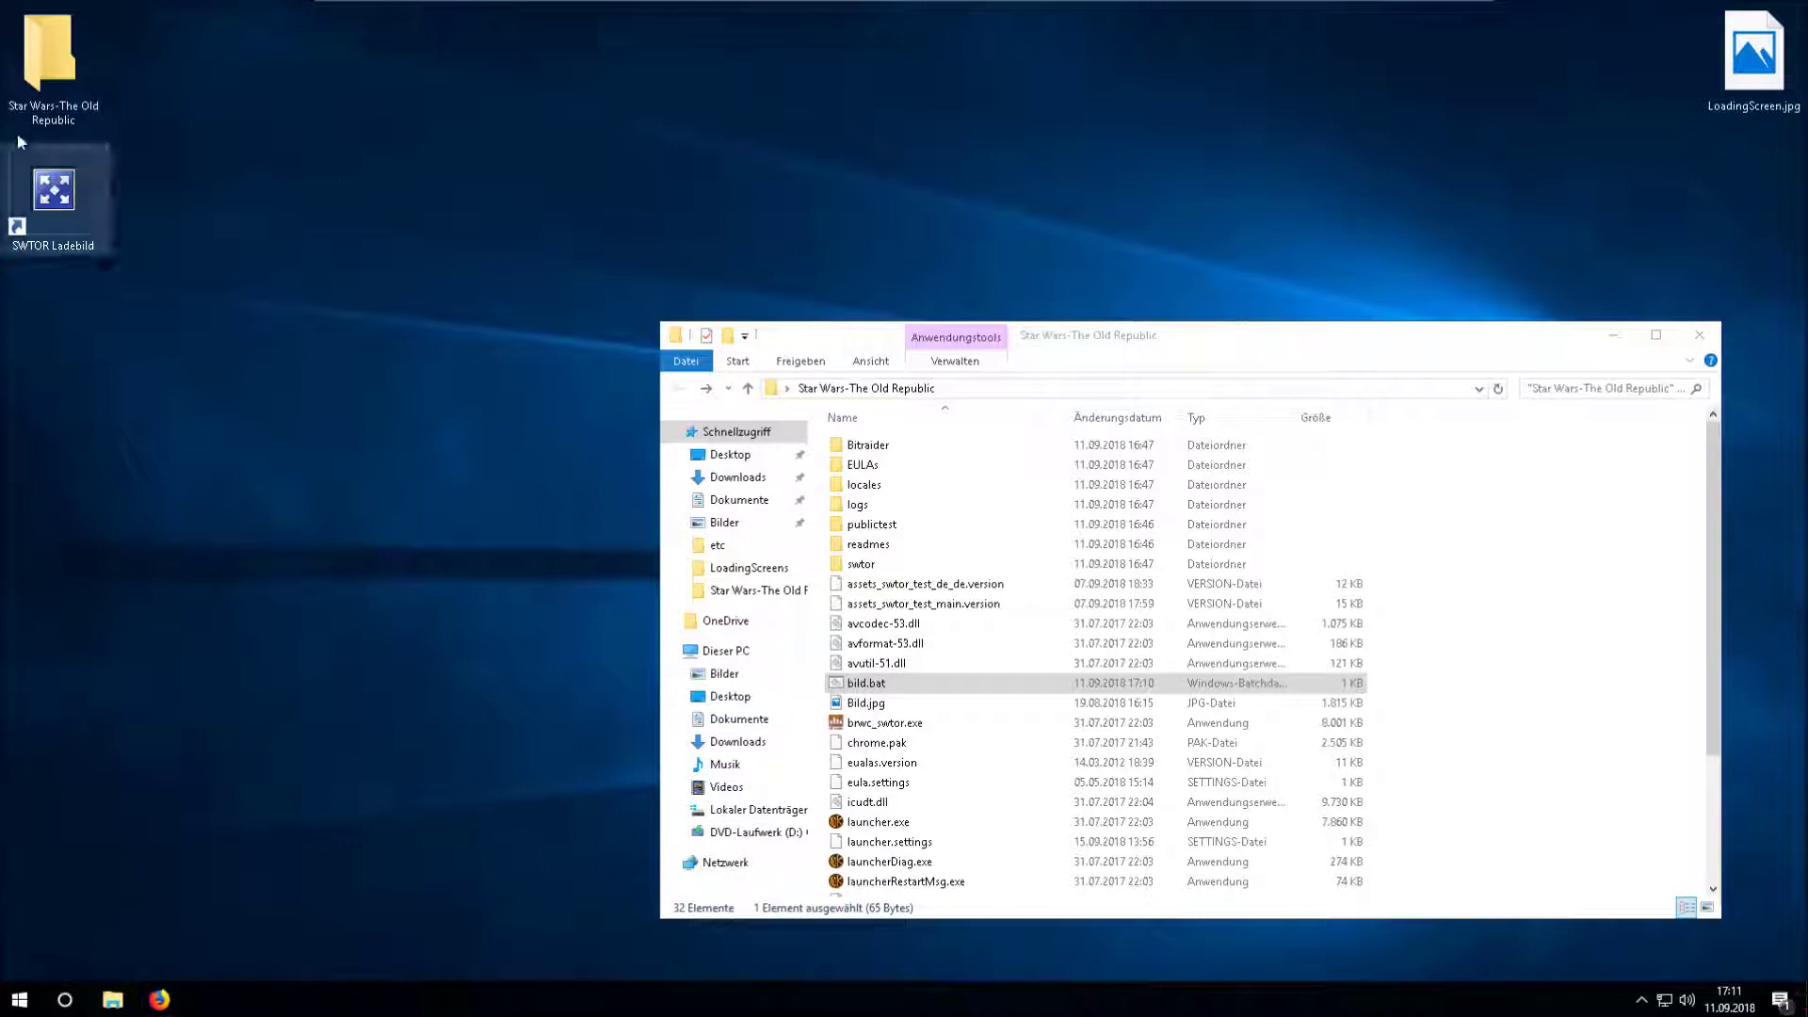
- Go to swtor > retailclient > LoadingScreens and view the current LoadingScreen.jpg, closing the viewer again
double_click(912, 565)
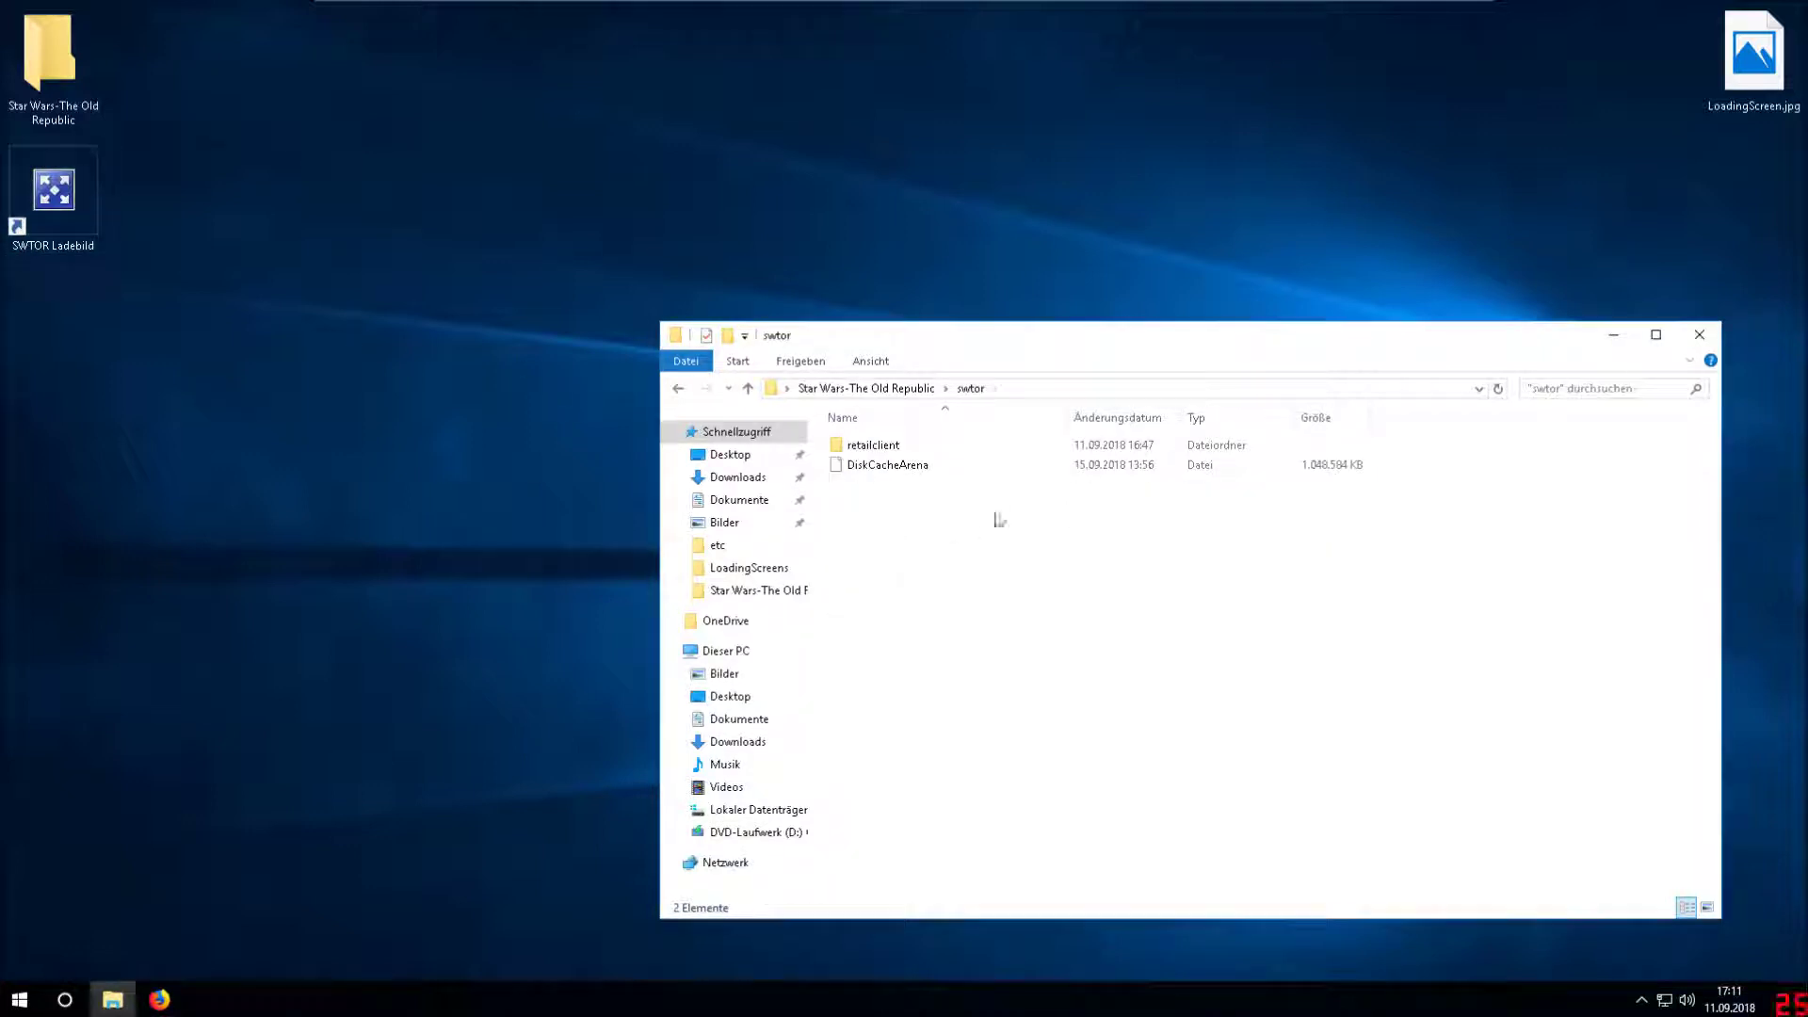
double_click(893, 448)
double_click(904, 448)
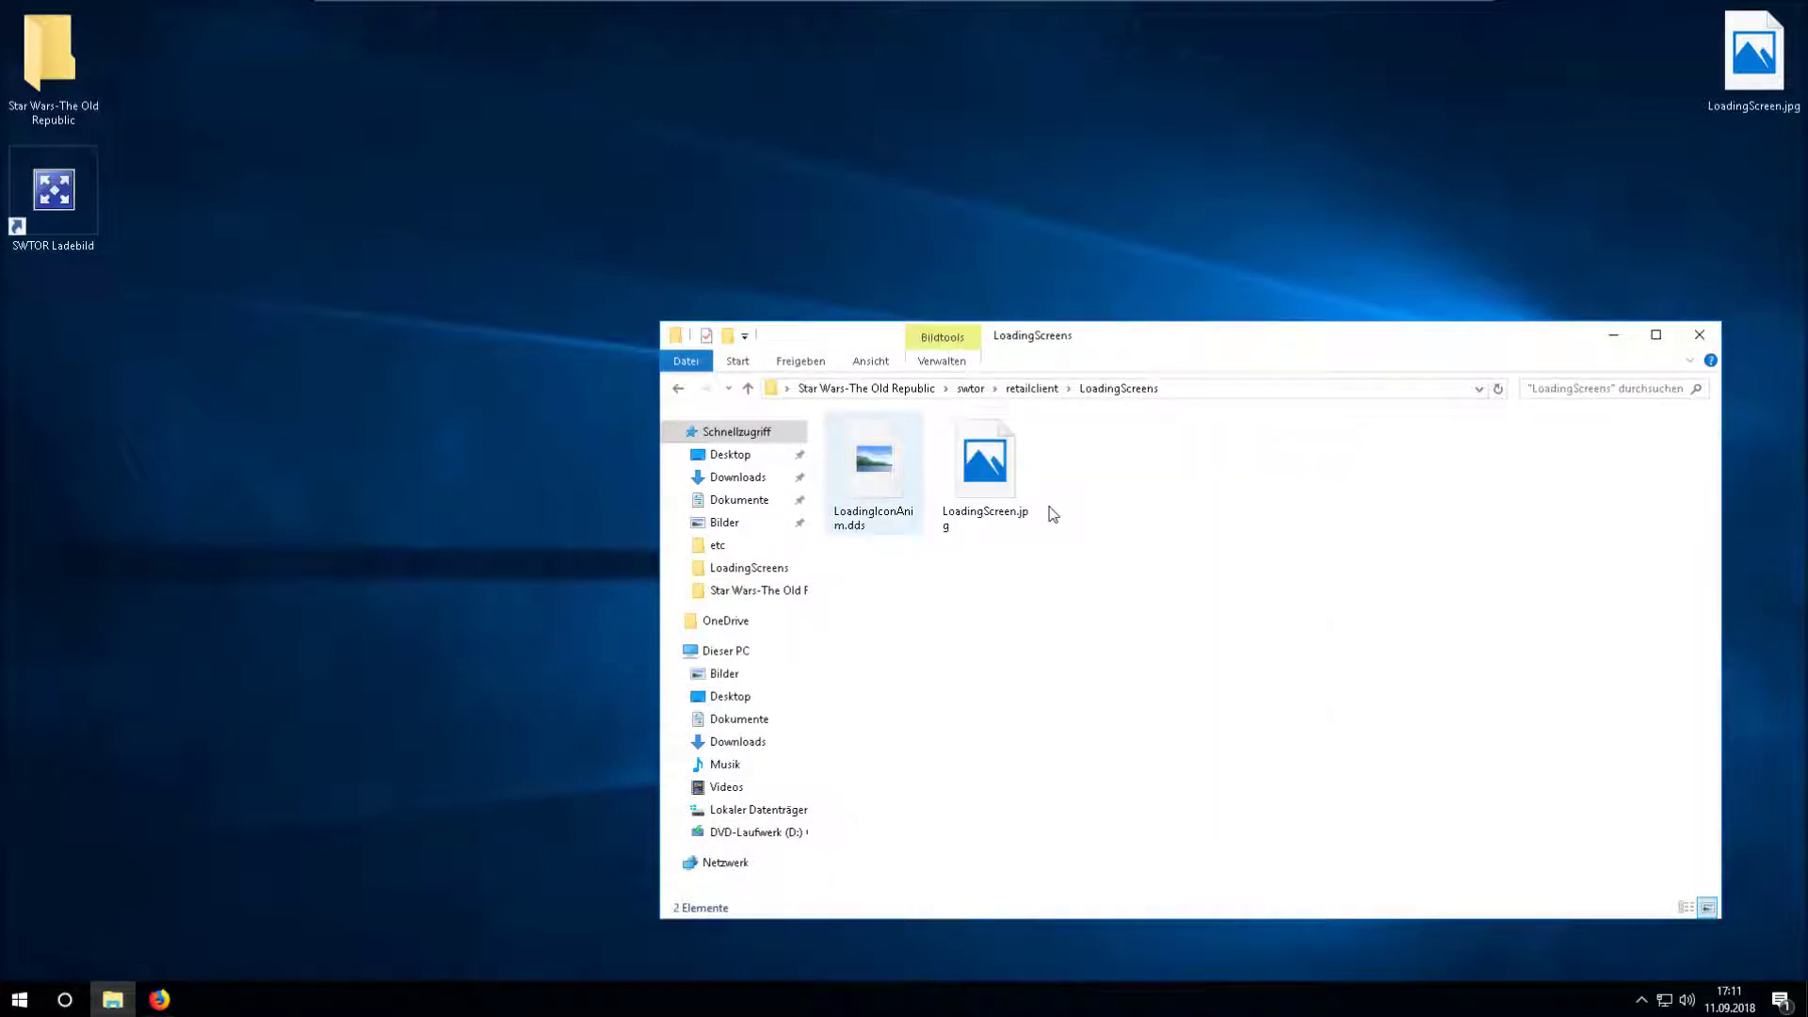
double_click(984, 468)
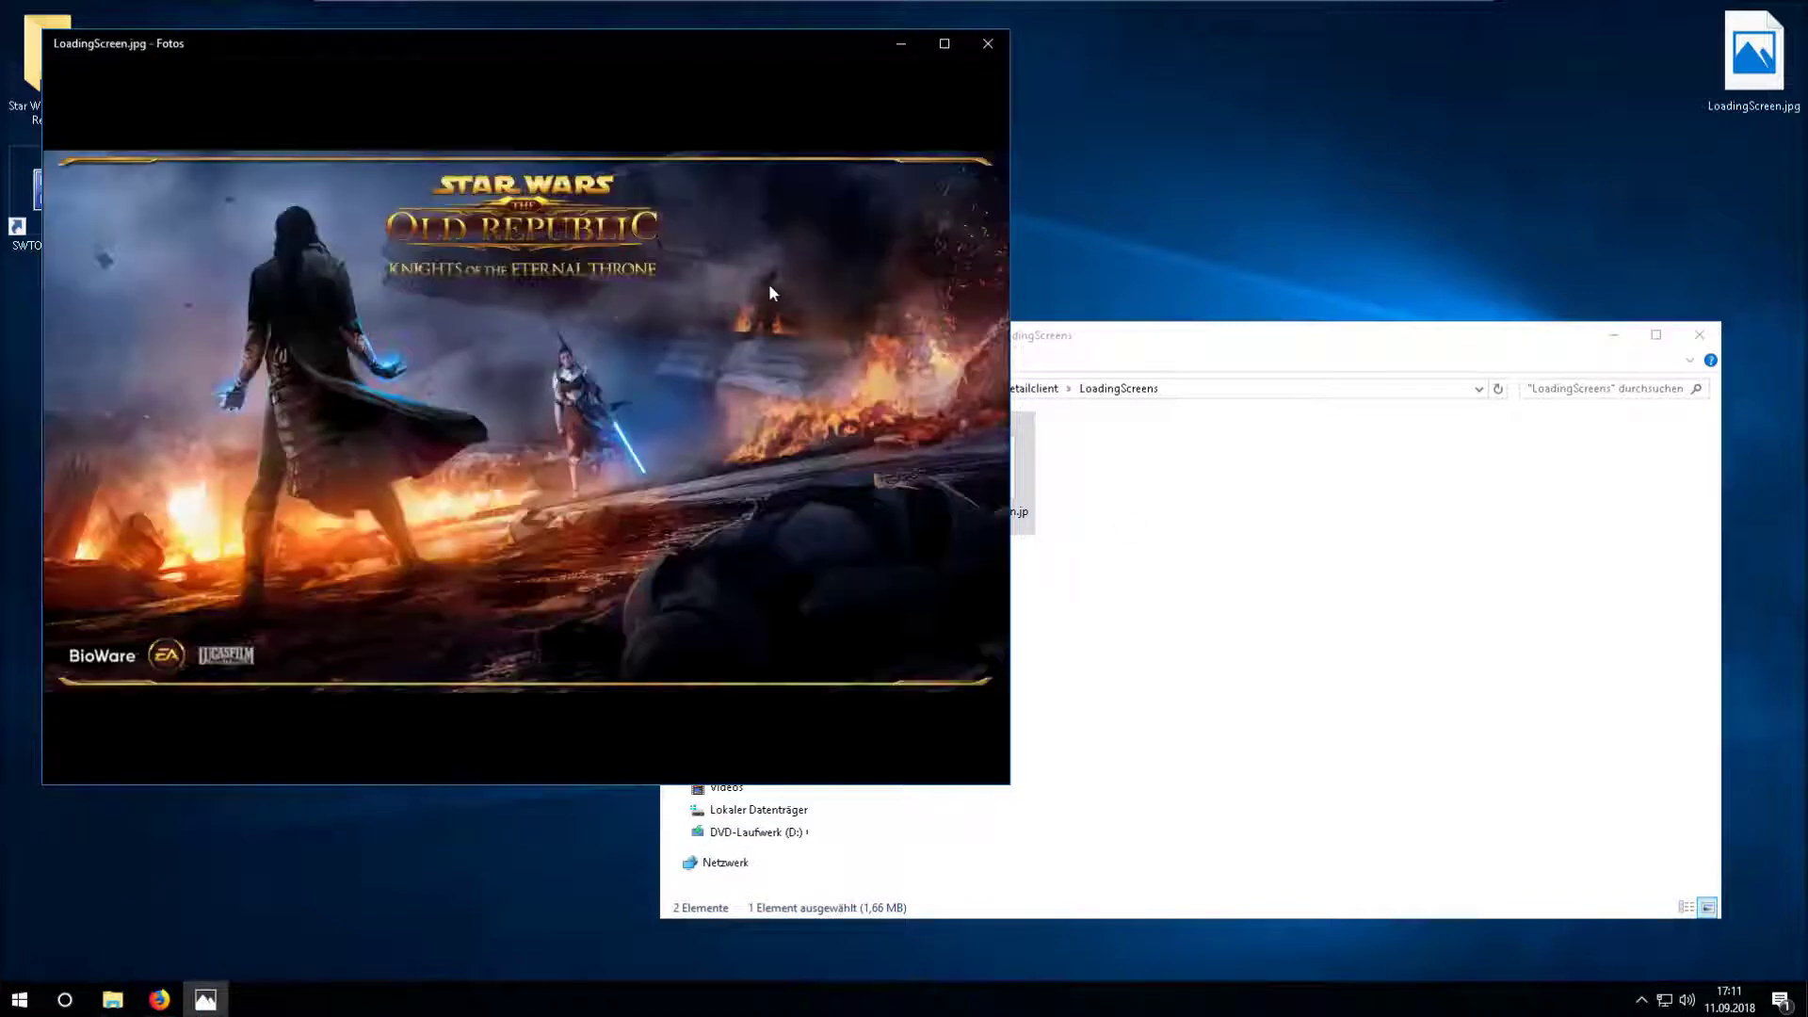
click(987, 43)
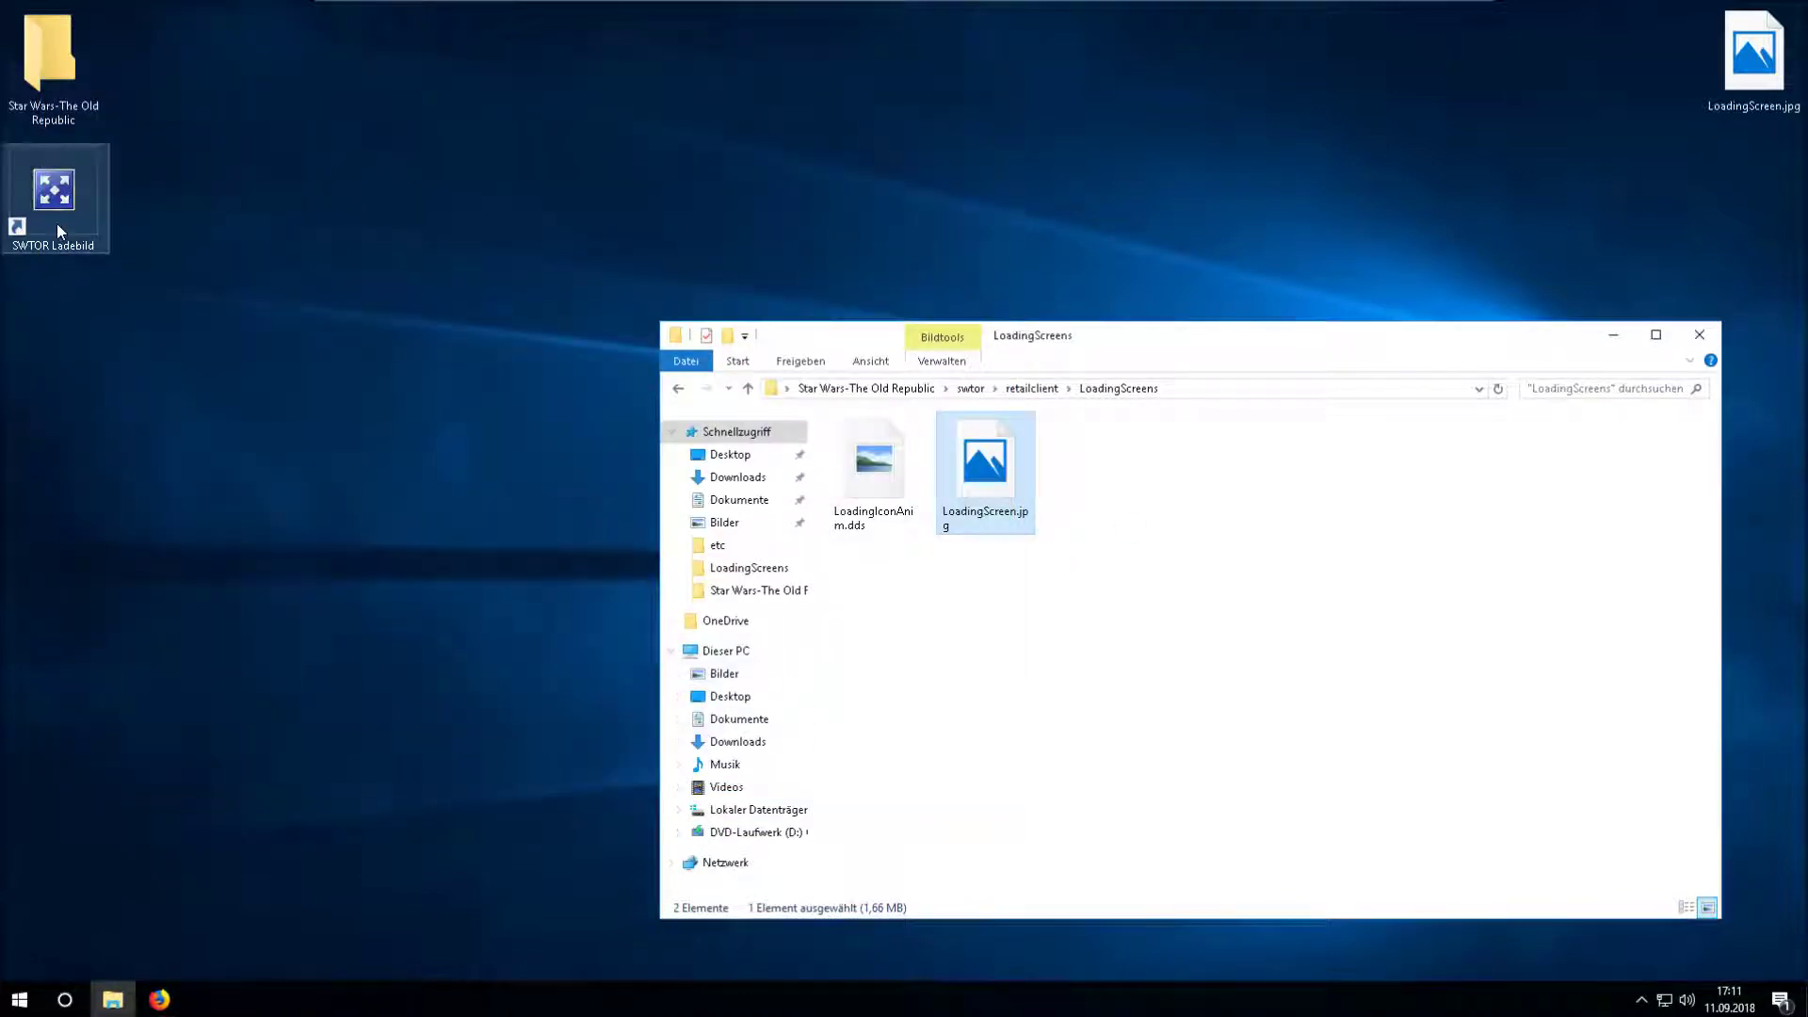
- Run the SWTOR Ladebild shortcut, allowing bild.bat to execute, and check LoadingScreen.jpg in the viewer
double_click(54, 193)
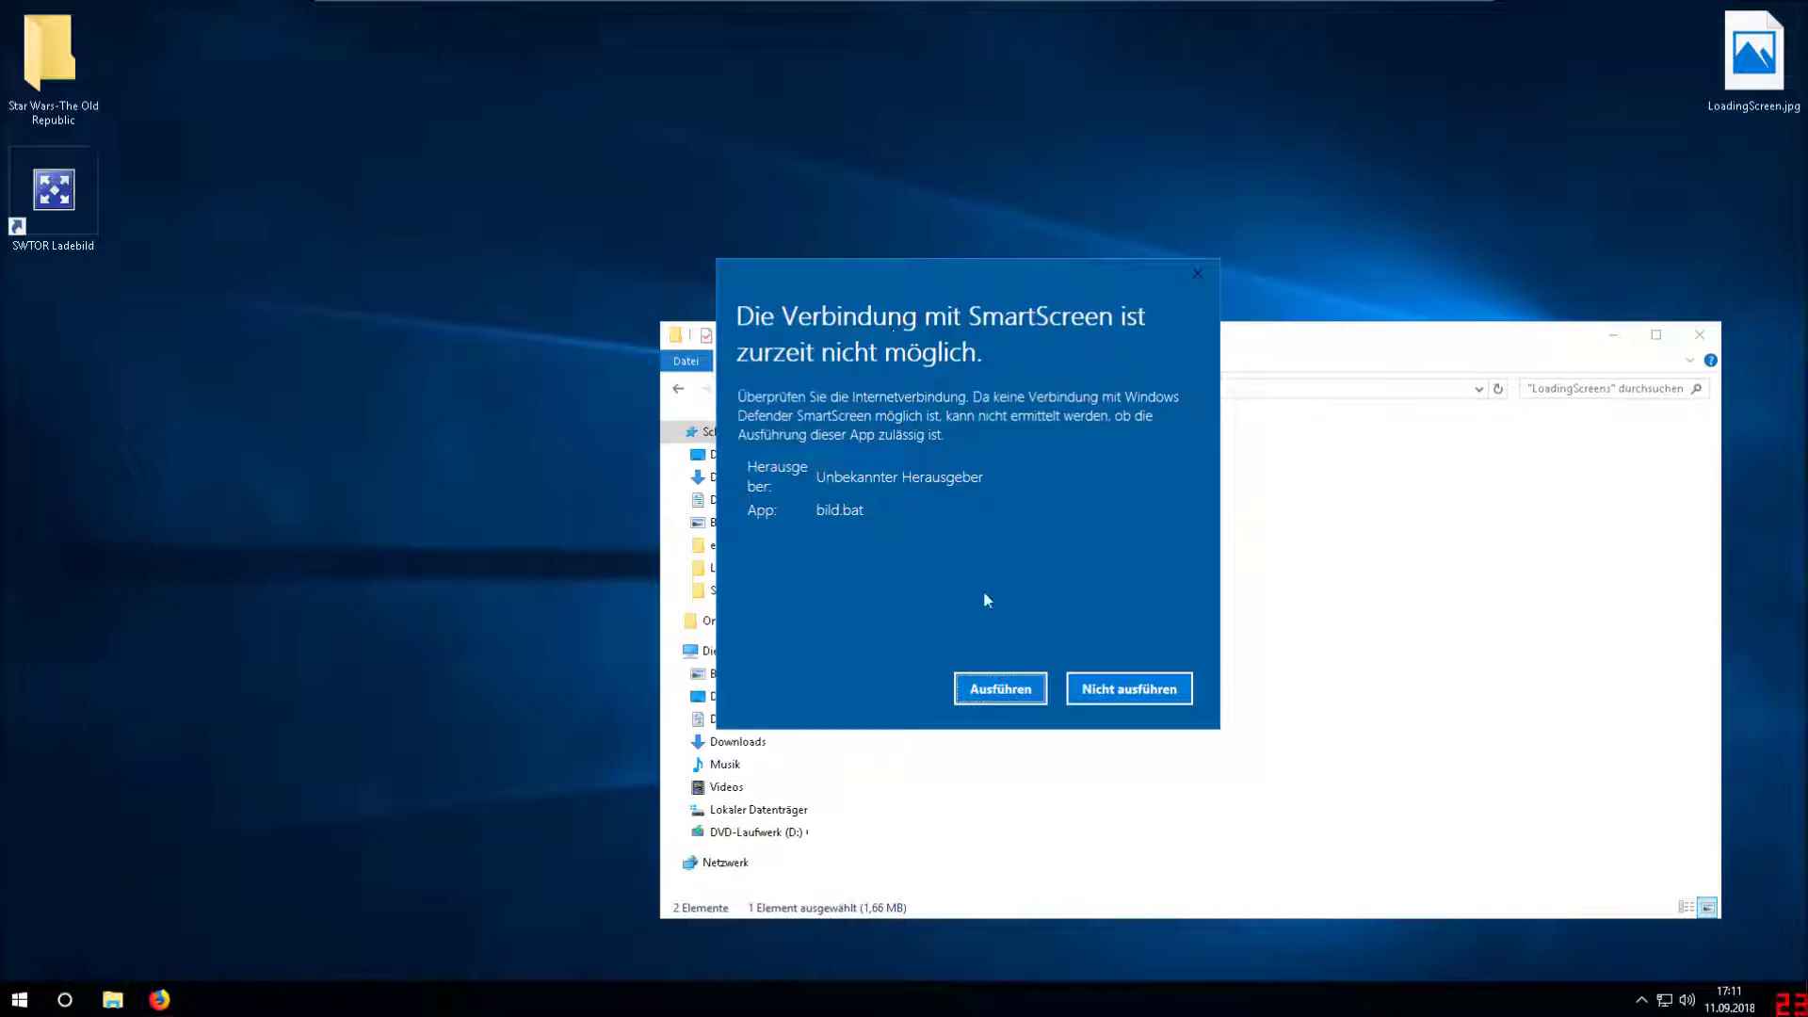
click(1000, 688)
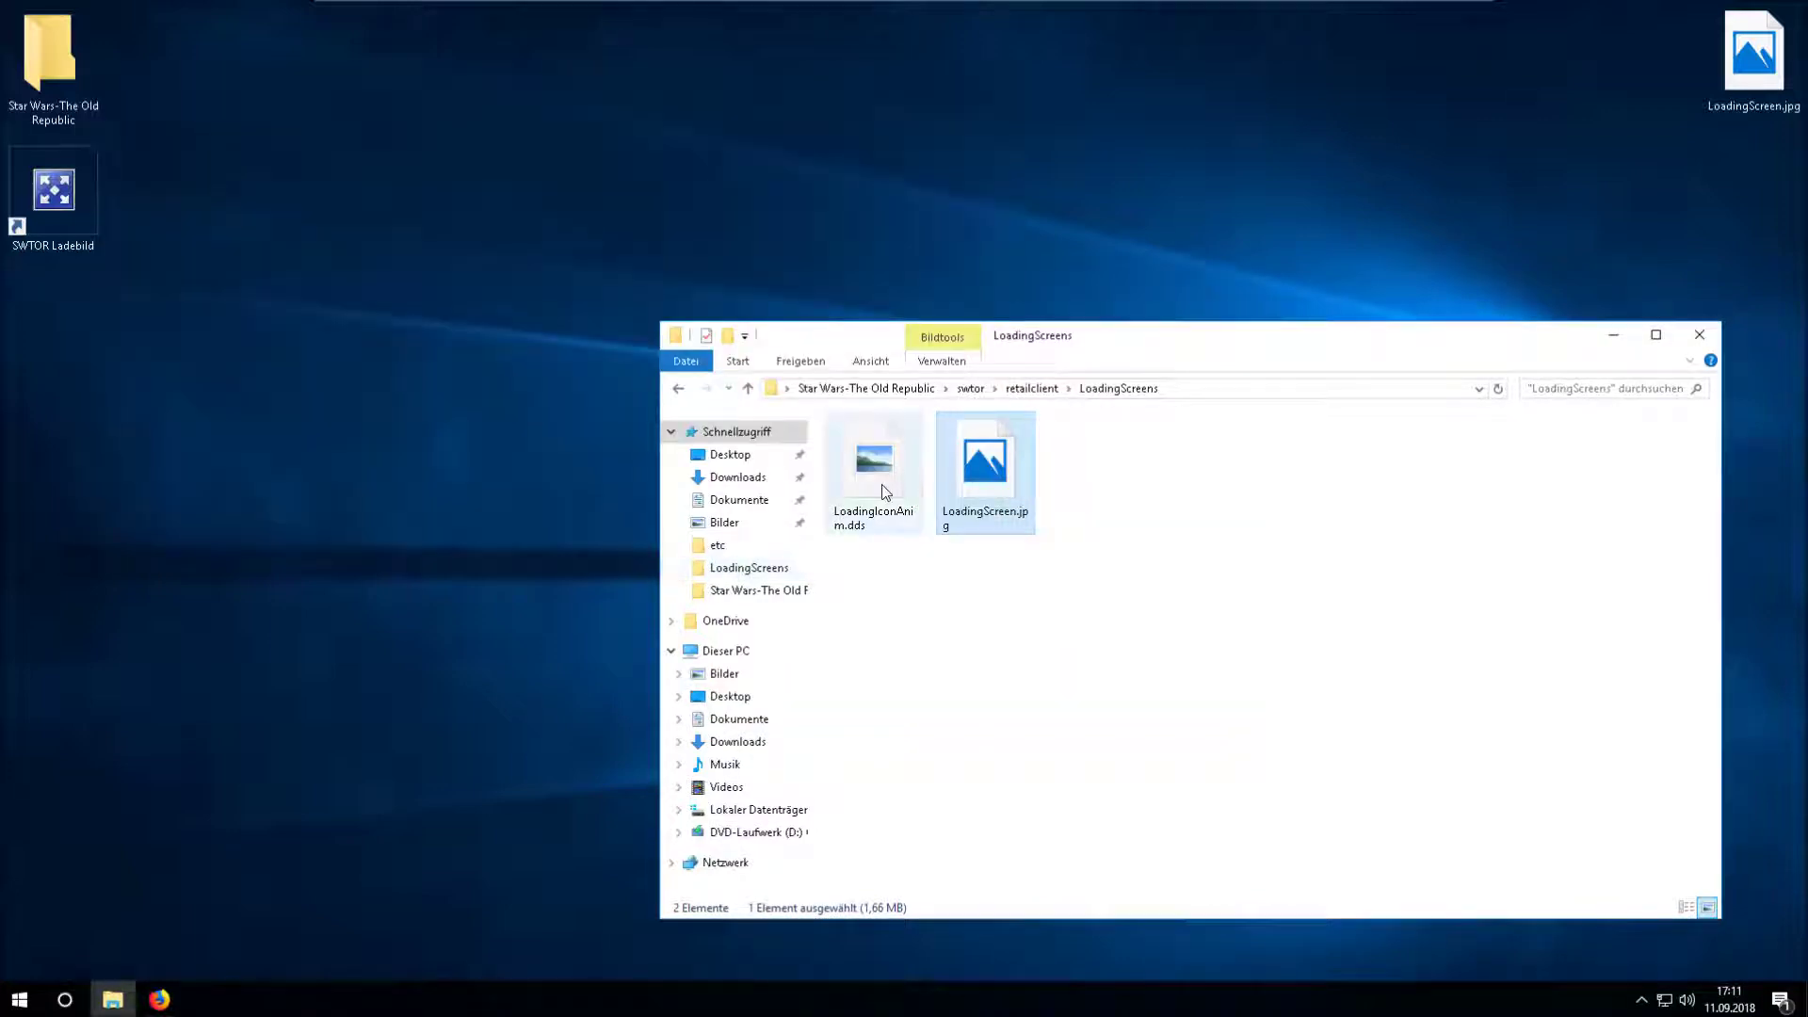
double_click(1001, 491)
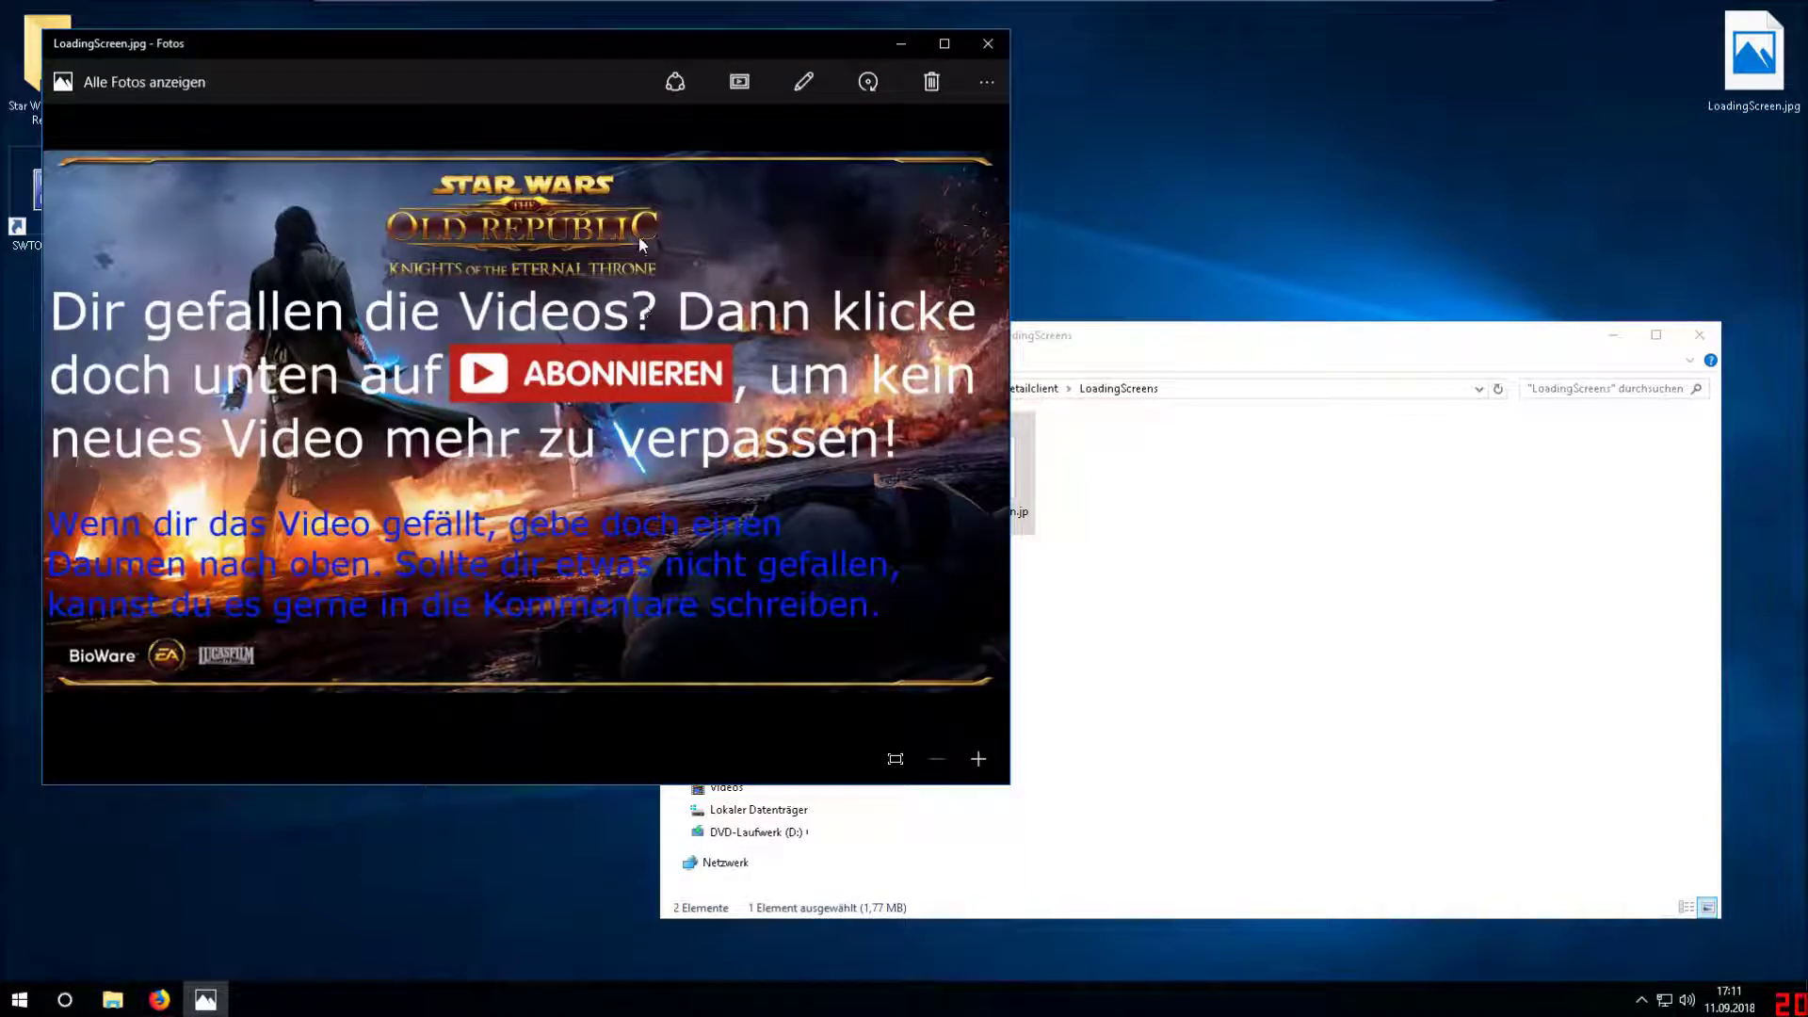
click(986, 45)
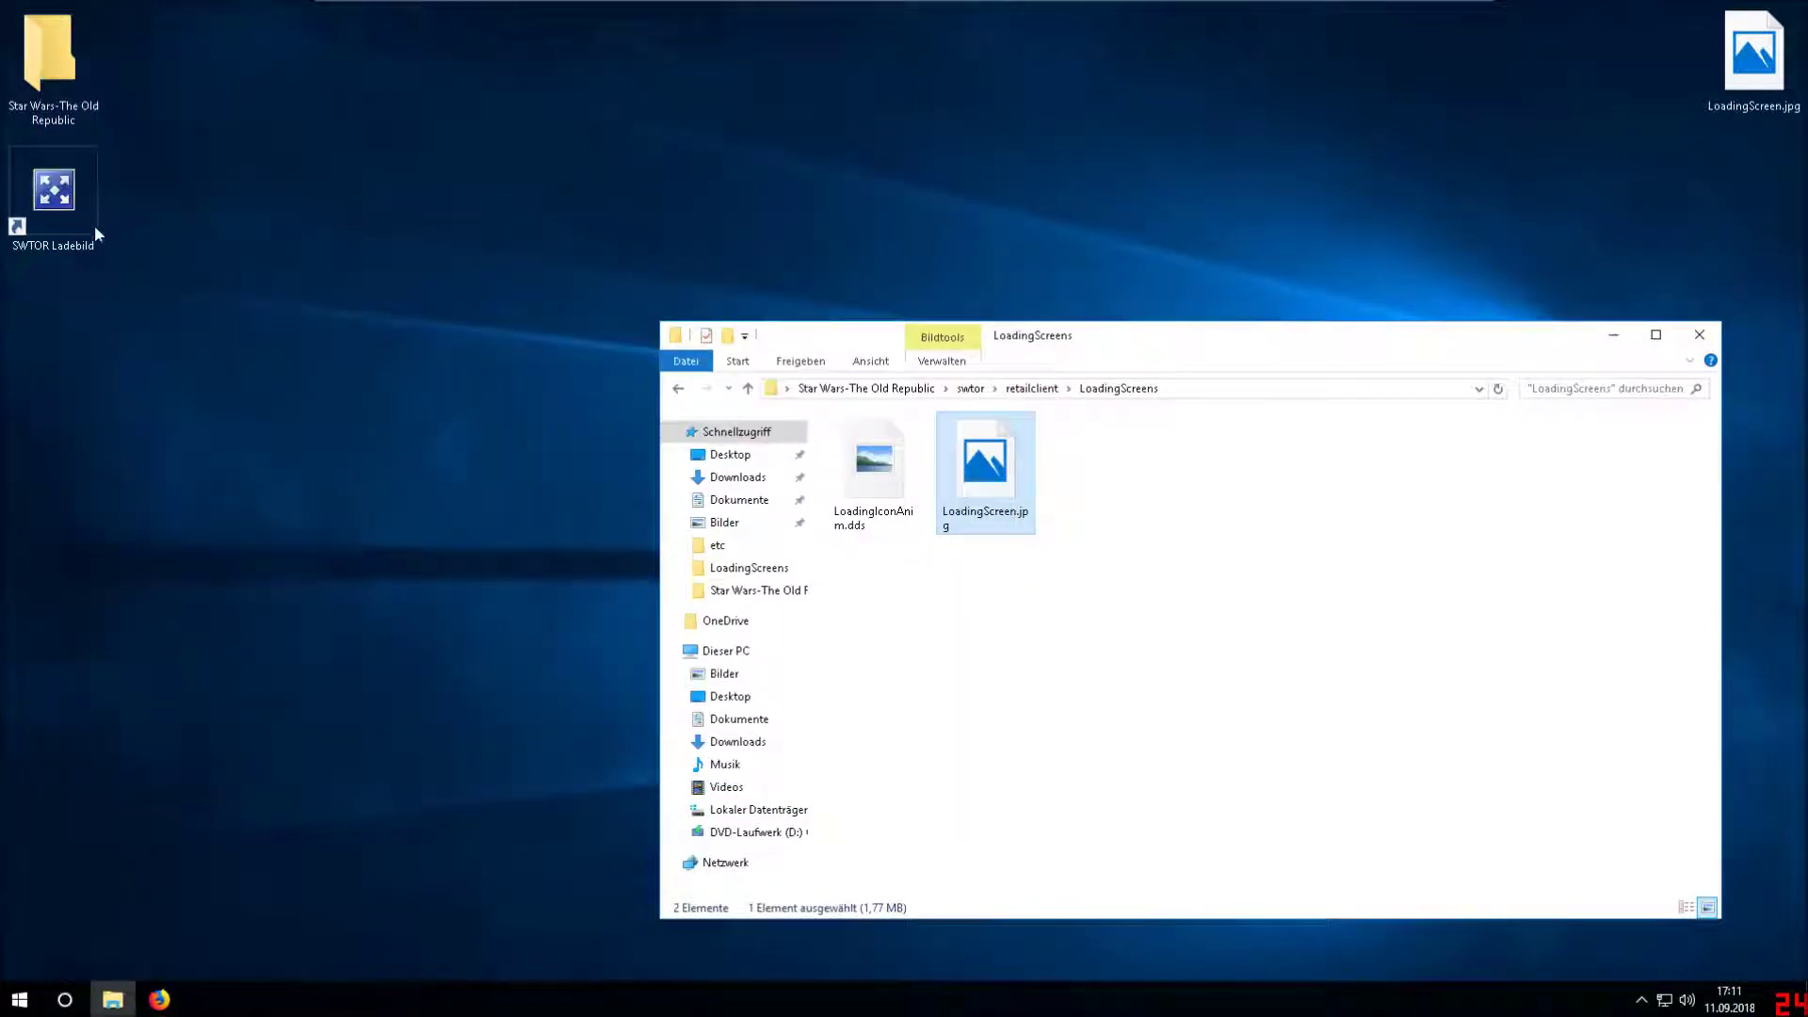
- Return to the Star Wars-The Old Republic folder and look over its file list
click(678, 388)
click(678, 388)
click(678, 388)
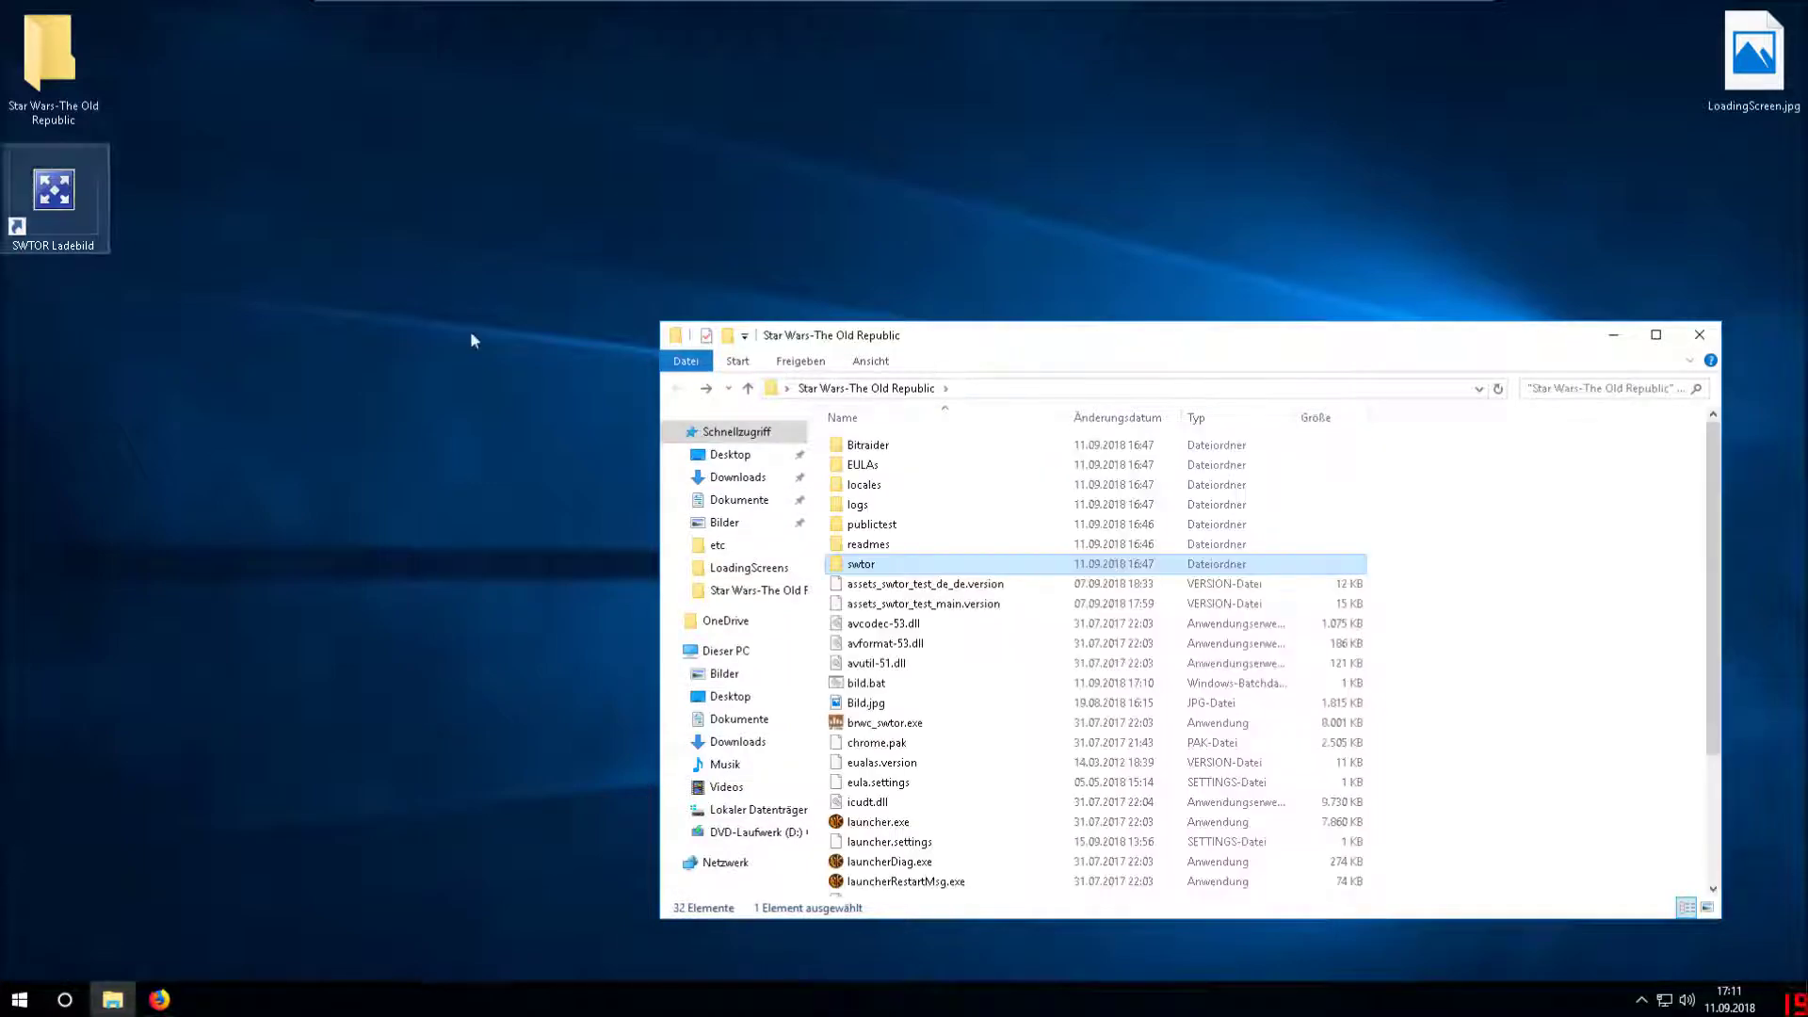
scroll(1140, 559, down, 3)
click(1465, 617)
scroll(1453, 613, up, 3)
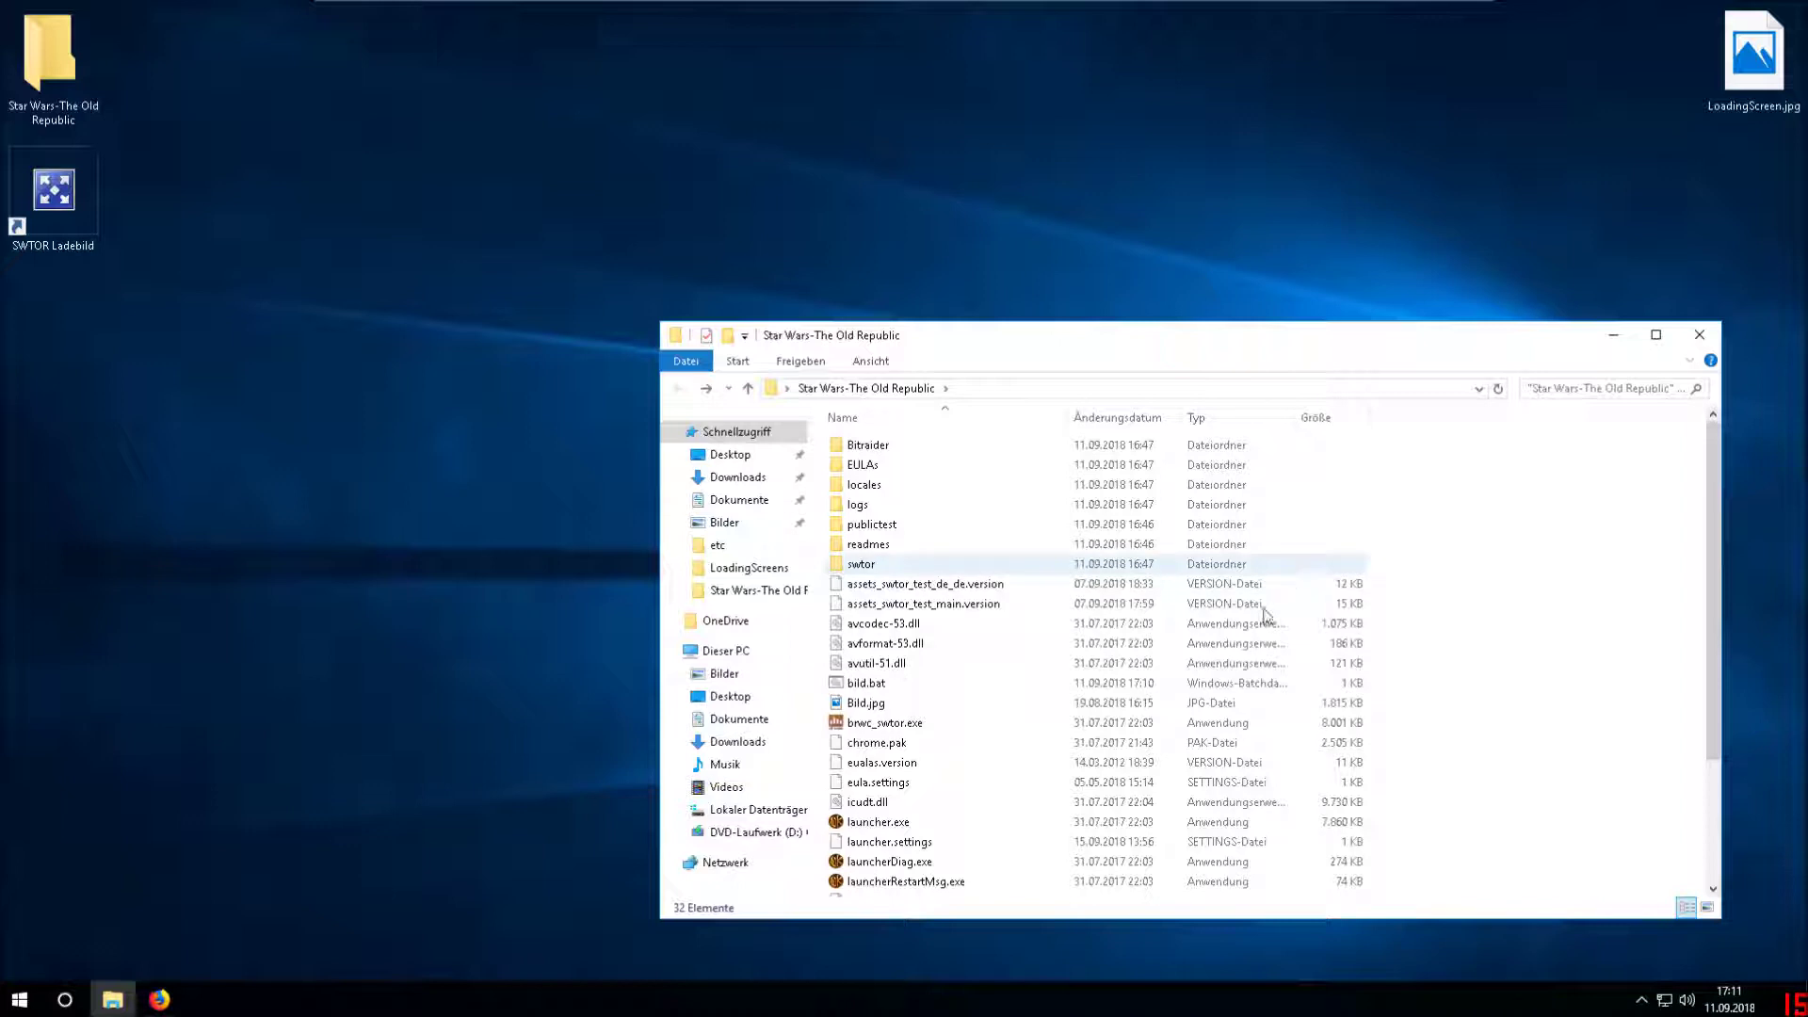